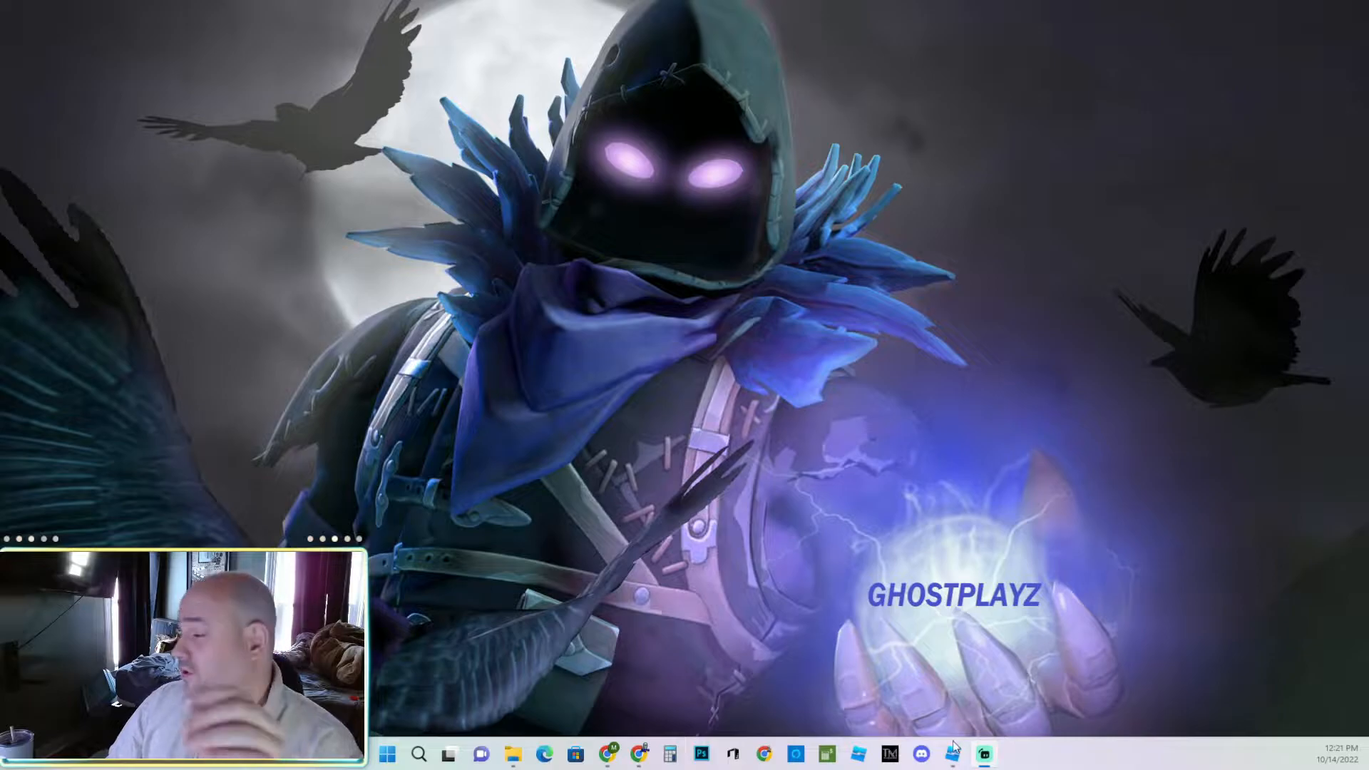
# Switch to Google Earth in Chrome and turn the globe north-up to face the Middle East.
pyautogui.moveTo(645, 760)
pyautogui.click(740, 699)
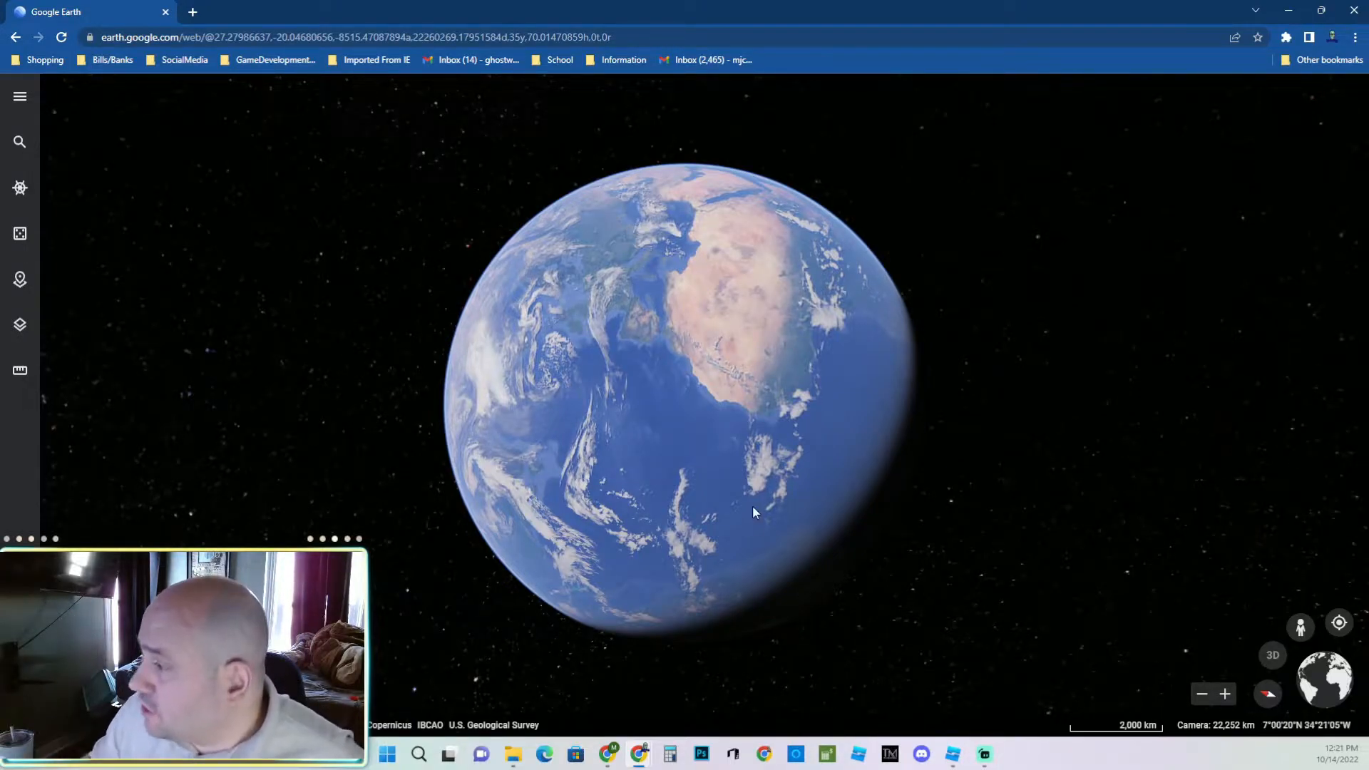
pyautogui.moveTo(753, 512); pyautogui.dragTo(864, 432)
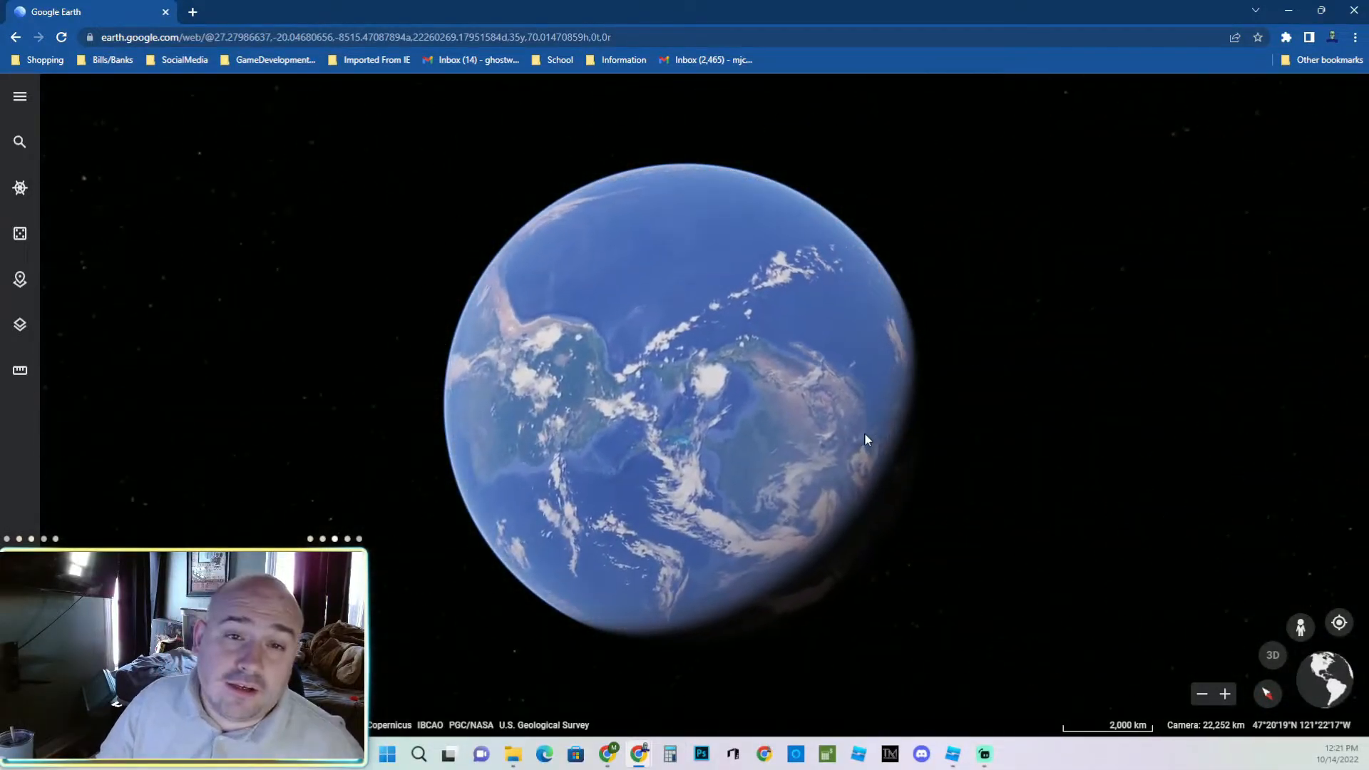
pyautogui.moveTo(866, 486); pyautogui.dragTo(686, 474)
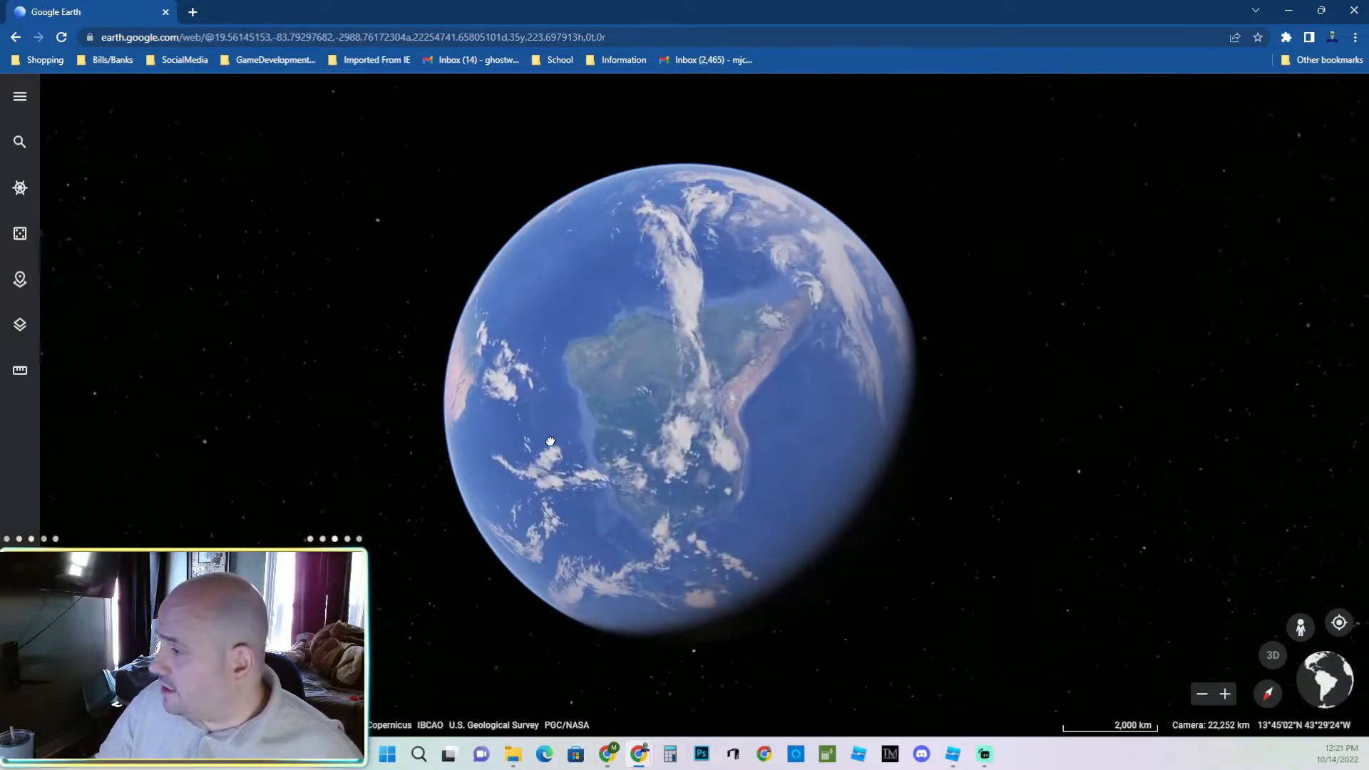
pyautogui.scroll(5, 695, 471)
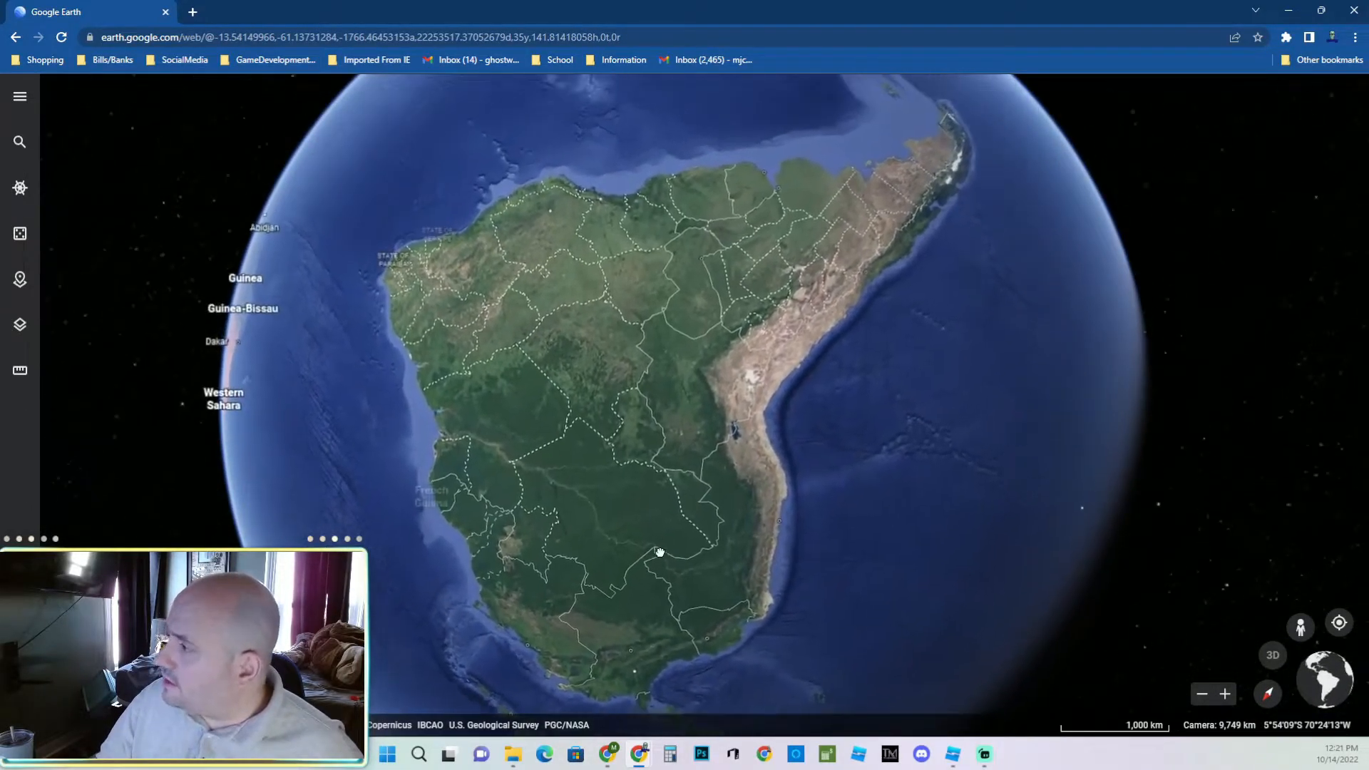
pyautogui.moveTo(892, 330); pyautogui.dragTo(938, 339)
pyautogui.scroll(-2, 931, 335)
pyautogui.moveTo(823, 389); pyautogui.dragTo(845, 503)
pyautogui.moveTo(836, 423); pyautogui.dragTo(799, 507)
pyautogui.moveTo(795, 400); pyautogui.dragTo(808, 516)
pyautogui.moveTo(810, 409); pyautogui.dragTo(776, 359)
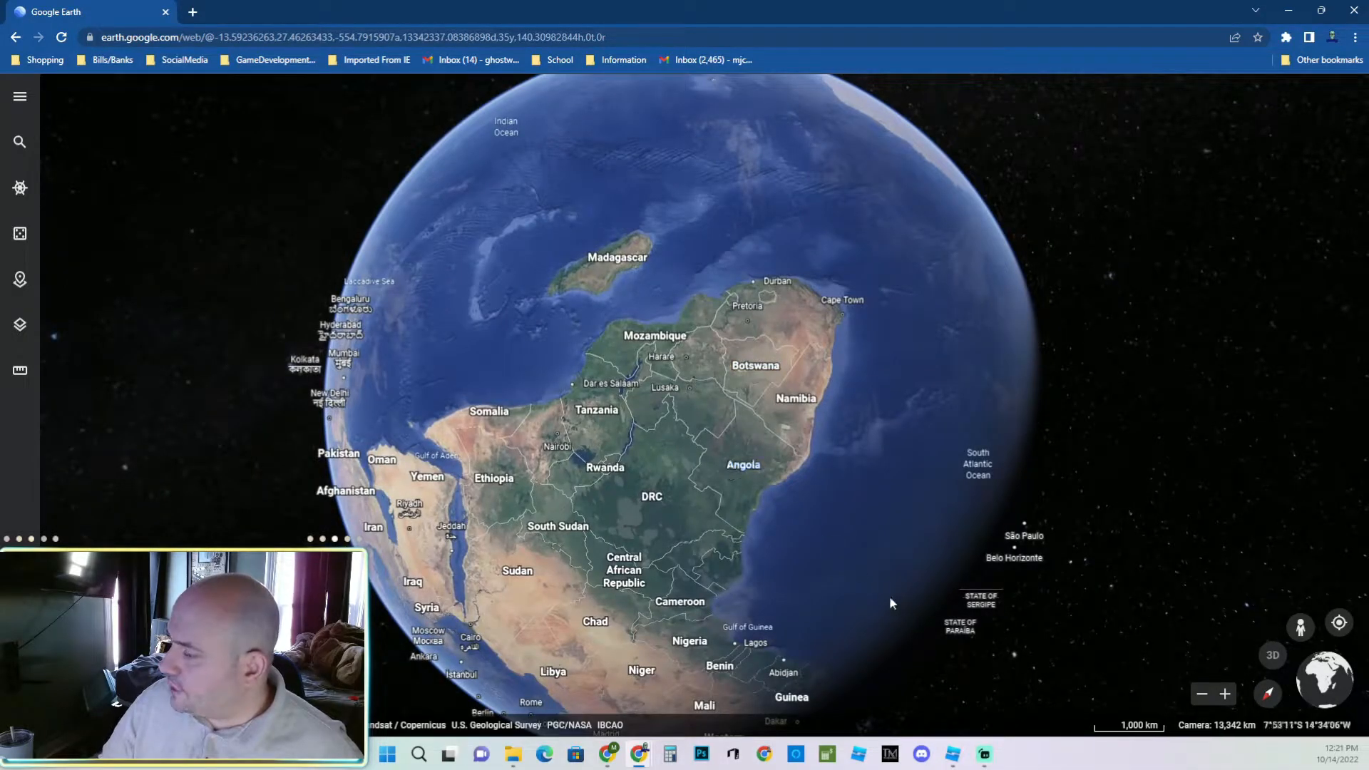
pyautogui.moveTo(843, 382); pyautogui.dragTo(594, 508)
pyautogui.moveTo(673, 294); pyautogui.dragTo(680, 542)
pyautogui.moveTo(683, 479); pyautogui.dragTo(682, 538)
pyautogui.moveTo(679, 417); pyautogui.dragTo(663, 469)
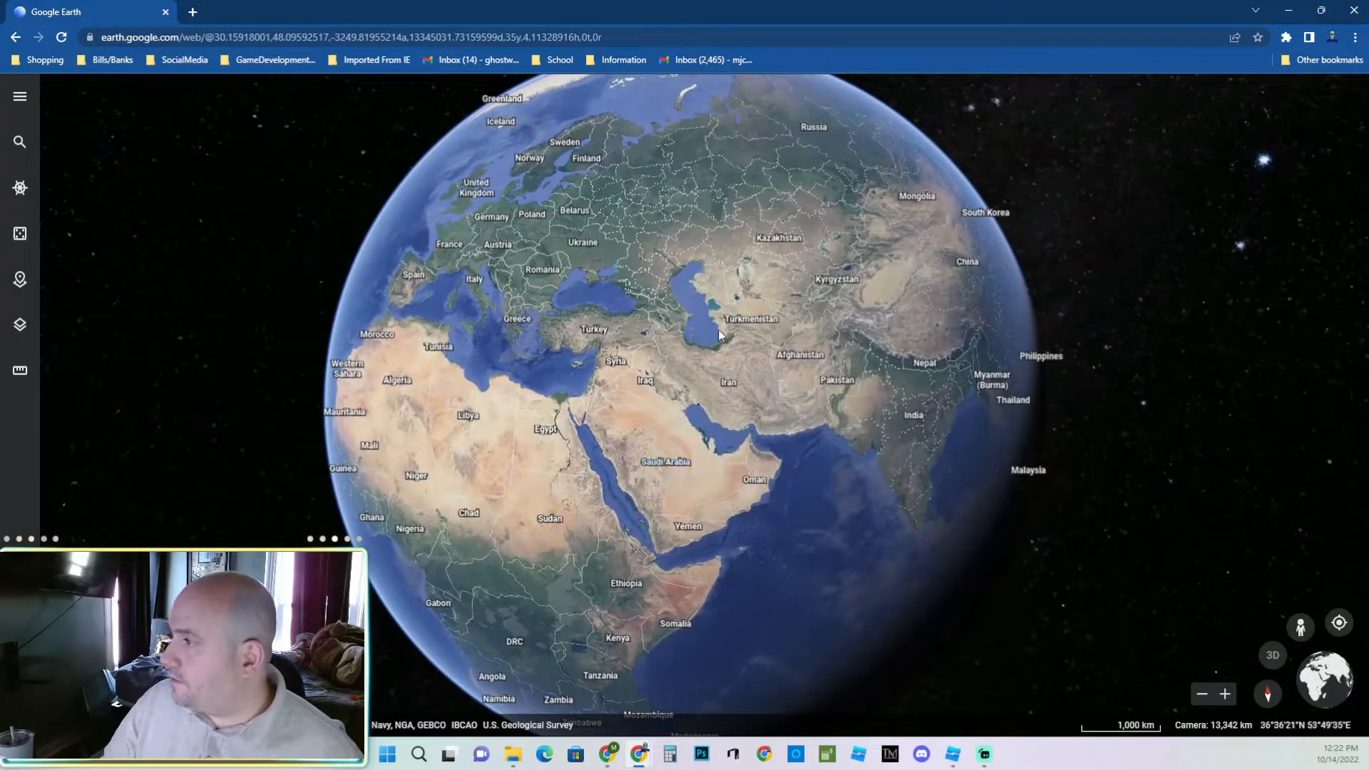
pyautogui.moveTo(740, 348); pyautogui.dragTo(740, 298)
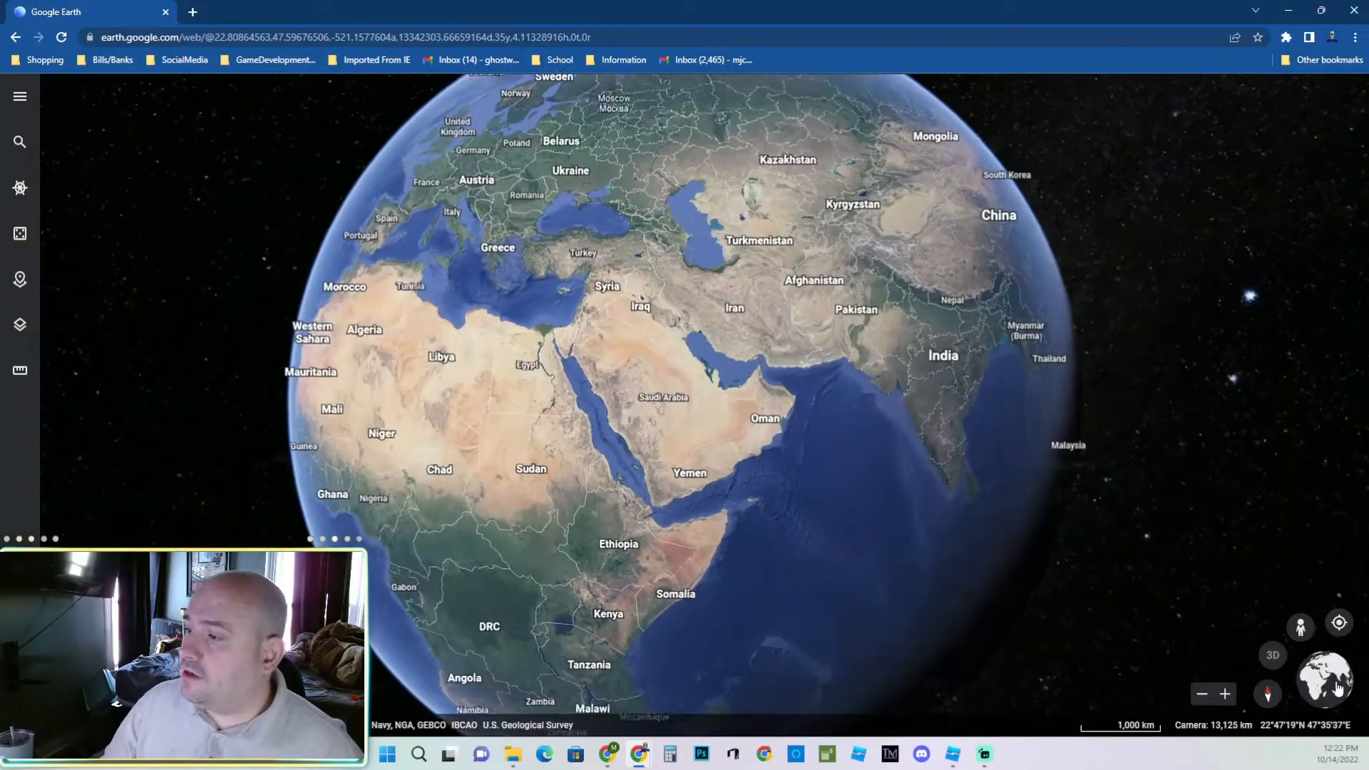
# Frame the Arabian Peninsula in a close-up satellite view that includes its surrounding coastlines.
pyautogui.scroll(3, 912, 692)
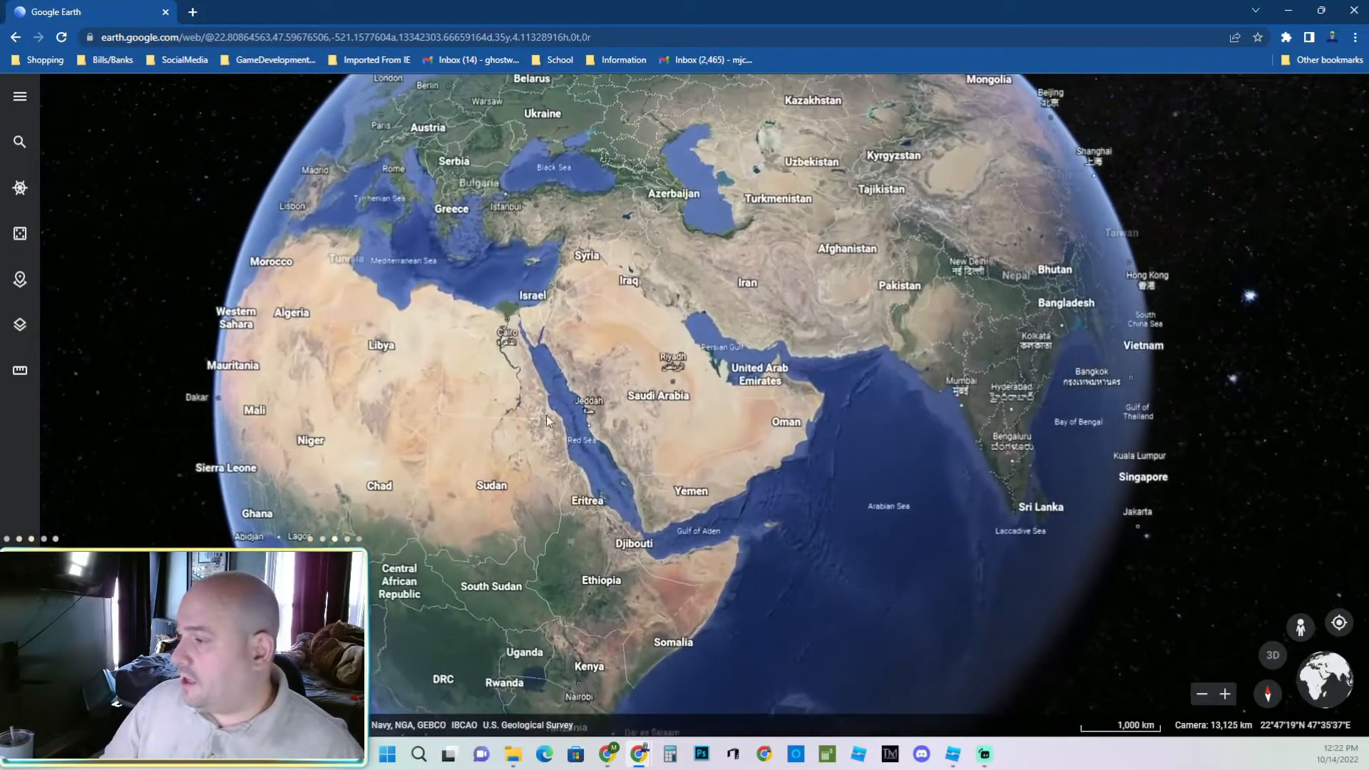
pyautogui.scroll(5, 637, 431)
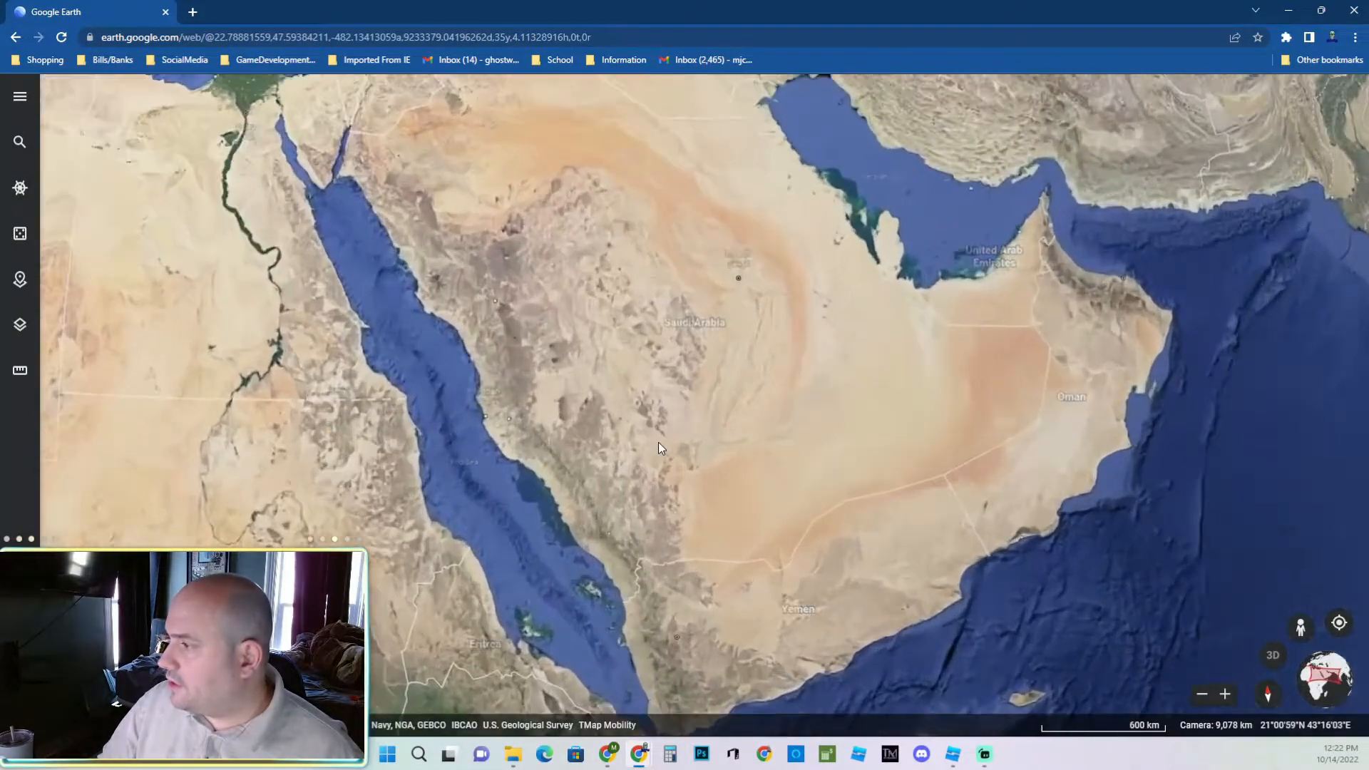
pyautogui.scroll(5, 729, 438)
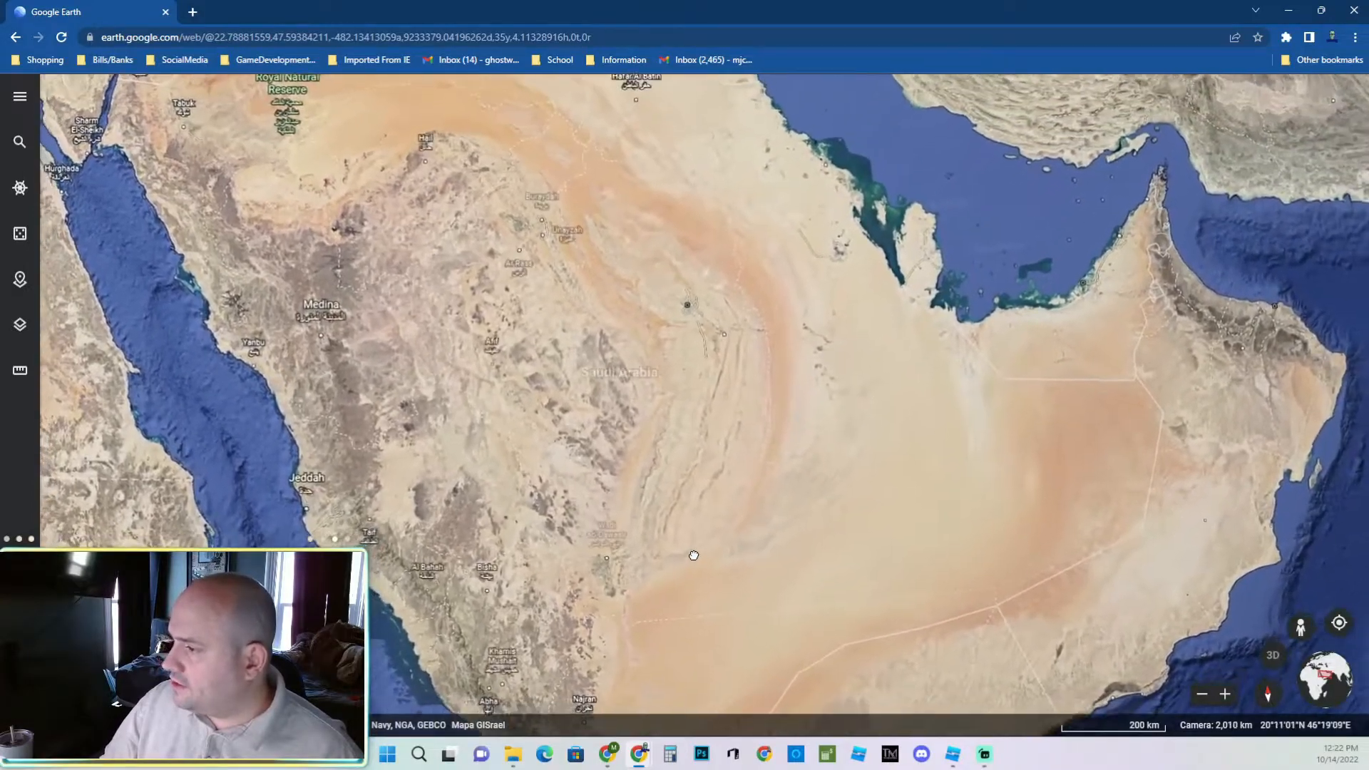
pyautogui.moveTo(739, 553); pyautogui.dragTo(418, 522)
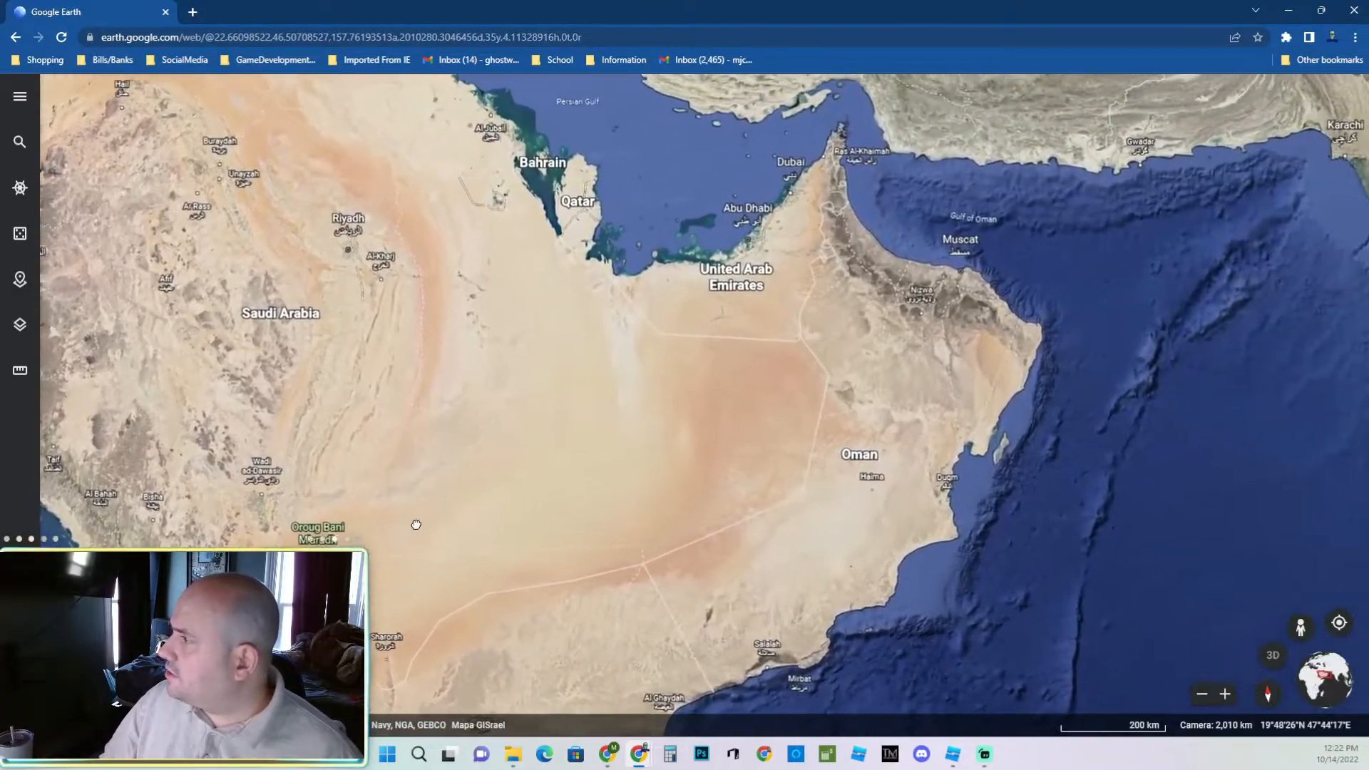
pyautogui.moveTo(944, 543); pyautogui.dragTo(948, 501)
pyautogui.scroll(-3, 947, 506)
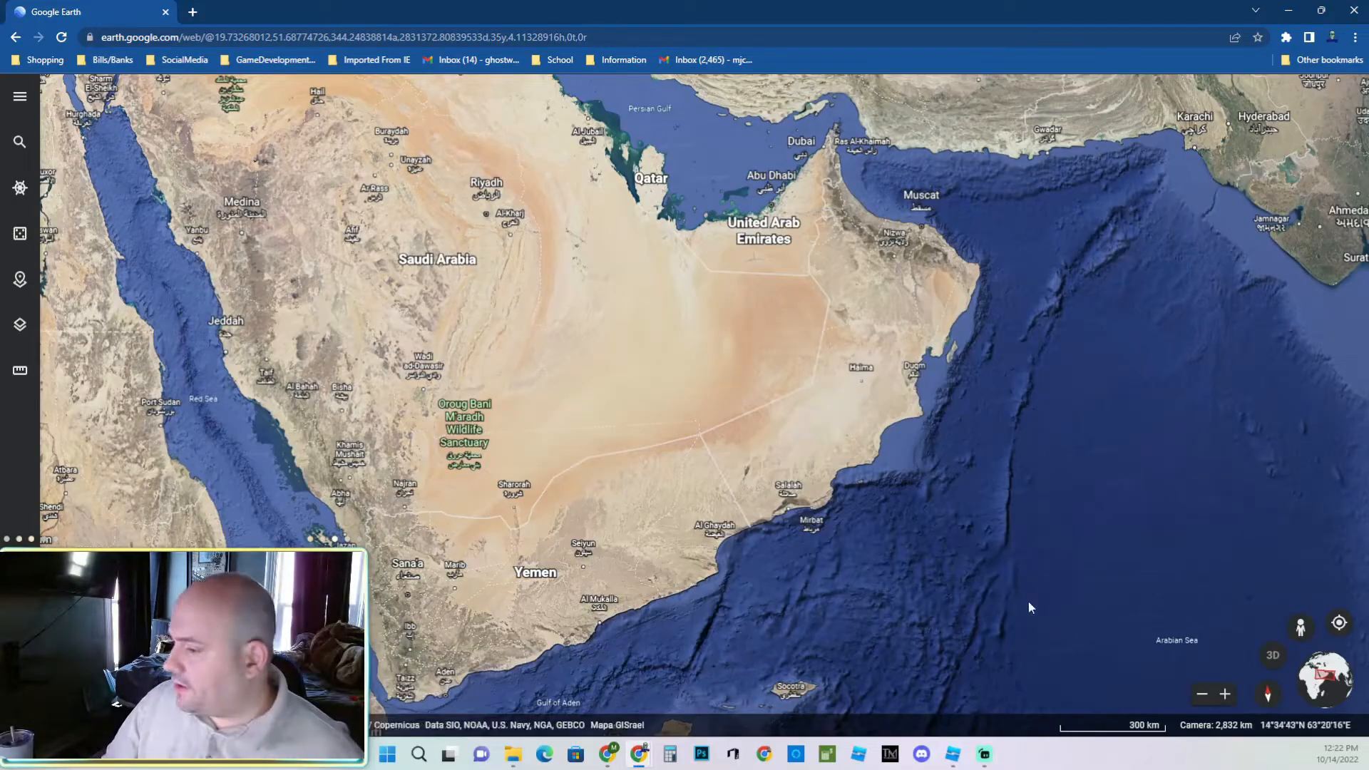
# Open Screenshot (44).png in Photos and put it in crop editing mode.
pyautogui.click(515, 757)
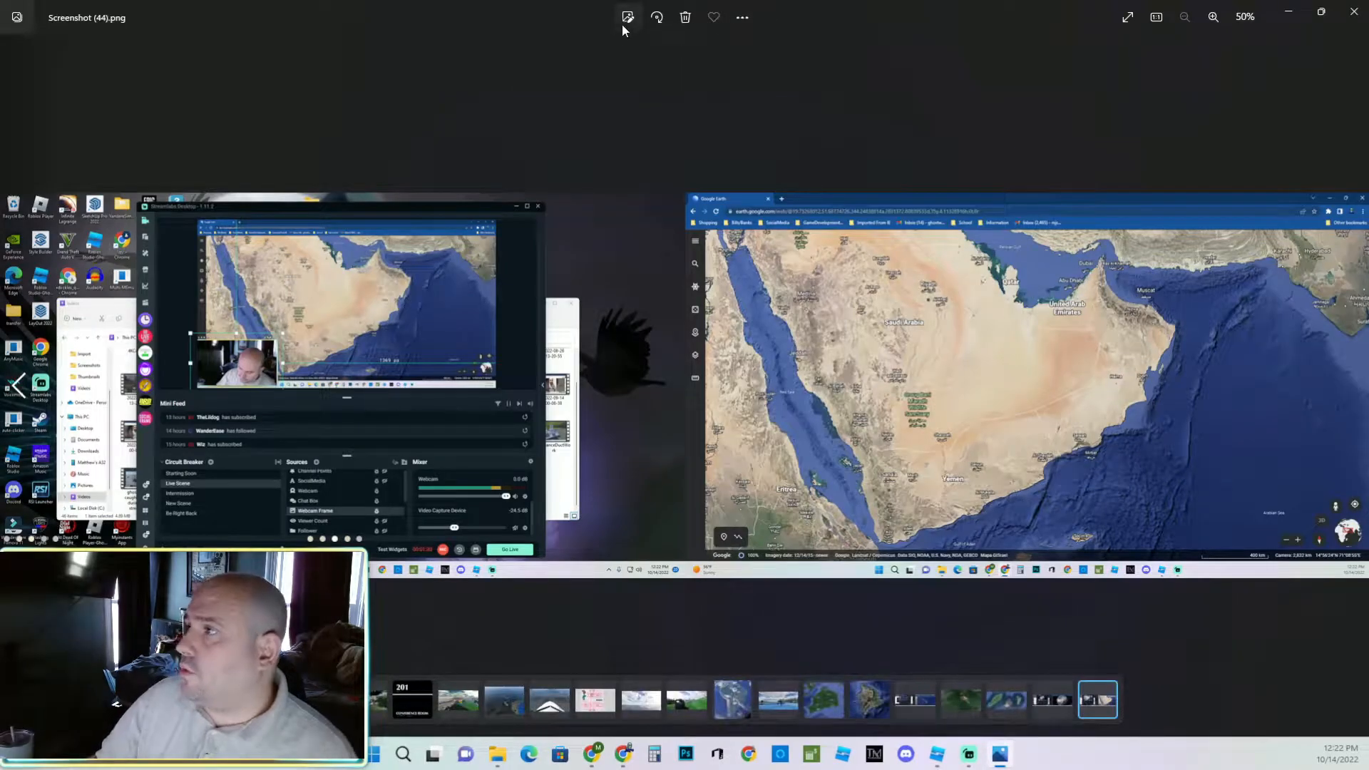
pyautogui.click(625, 20)
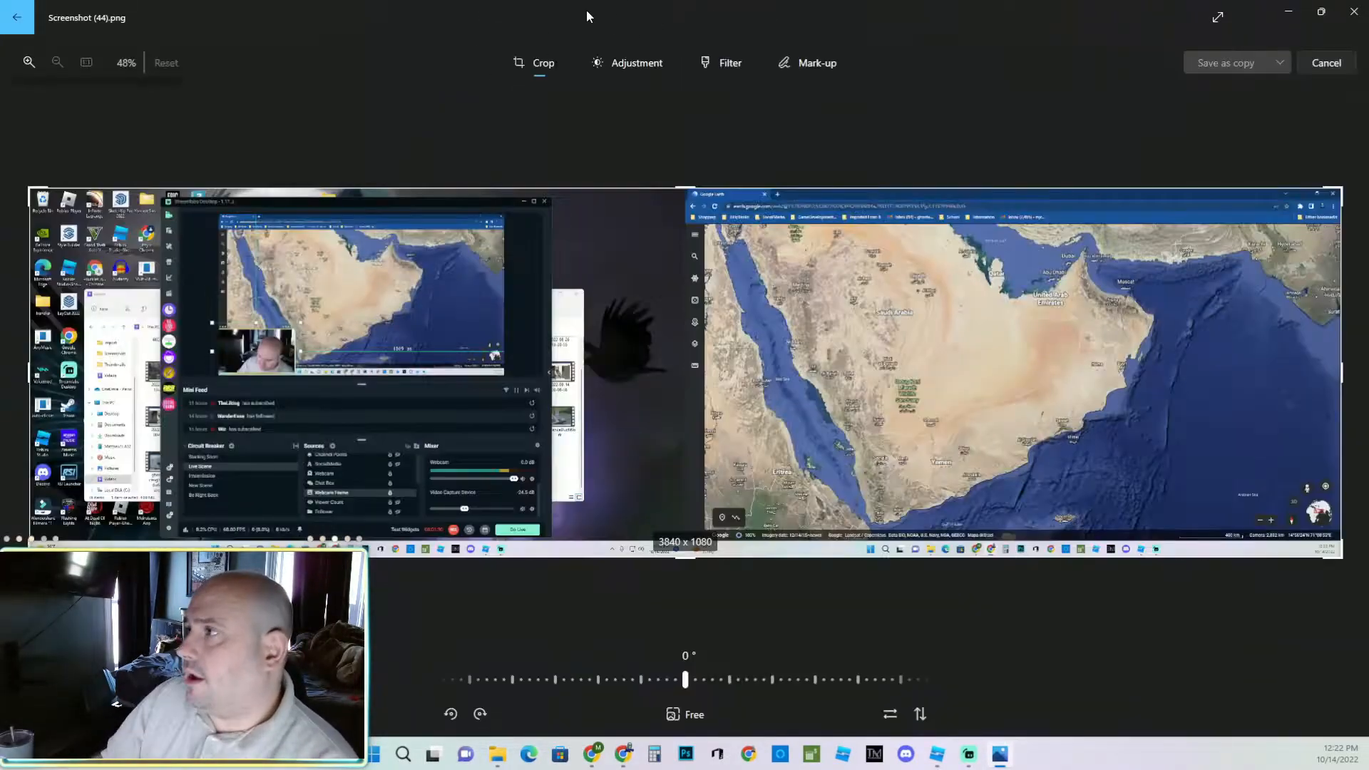
pyautogui.click(18, 20)
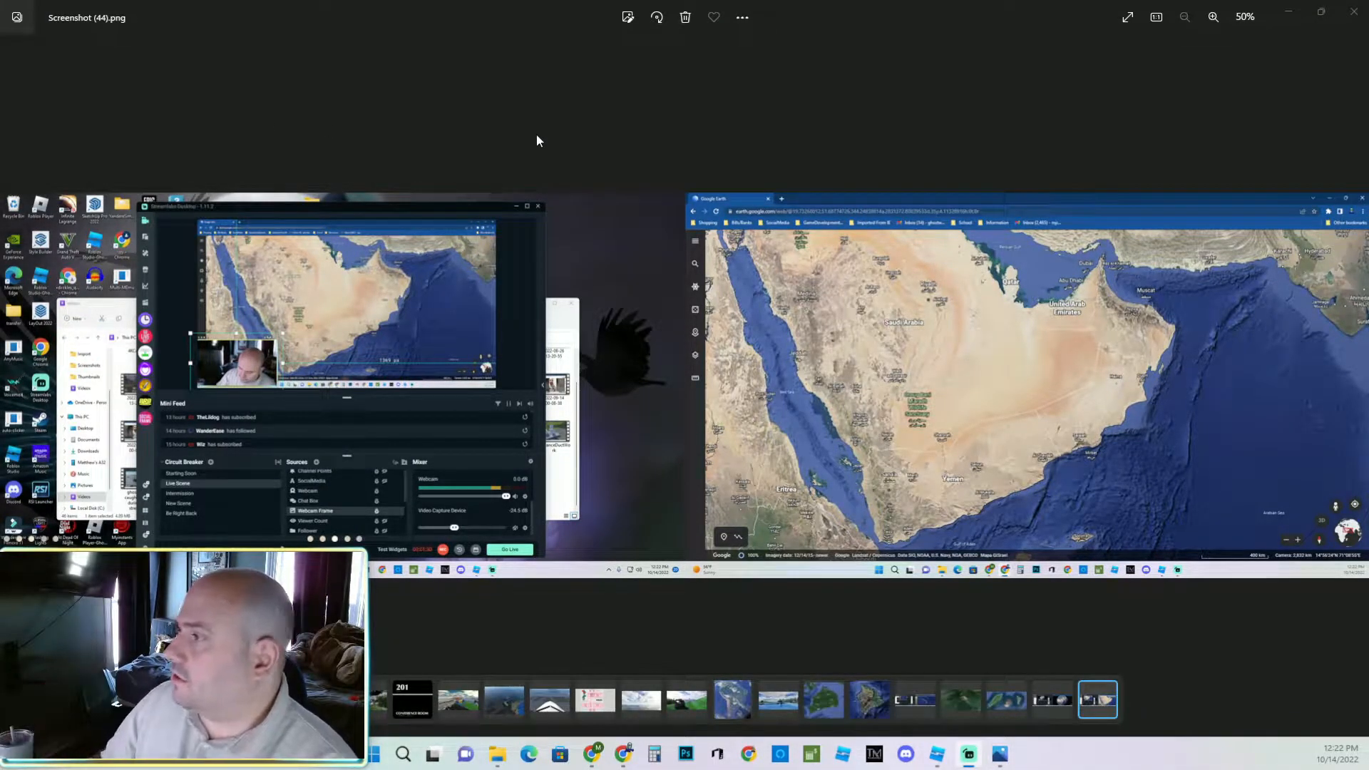
pyautogui.click(628, 17)
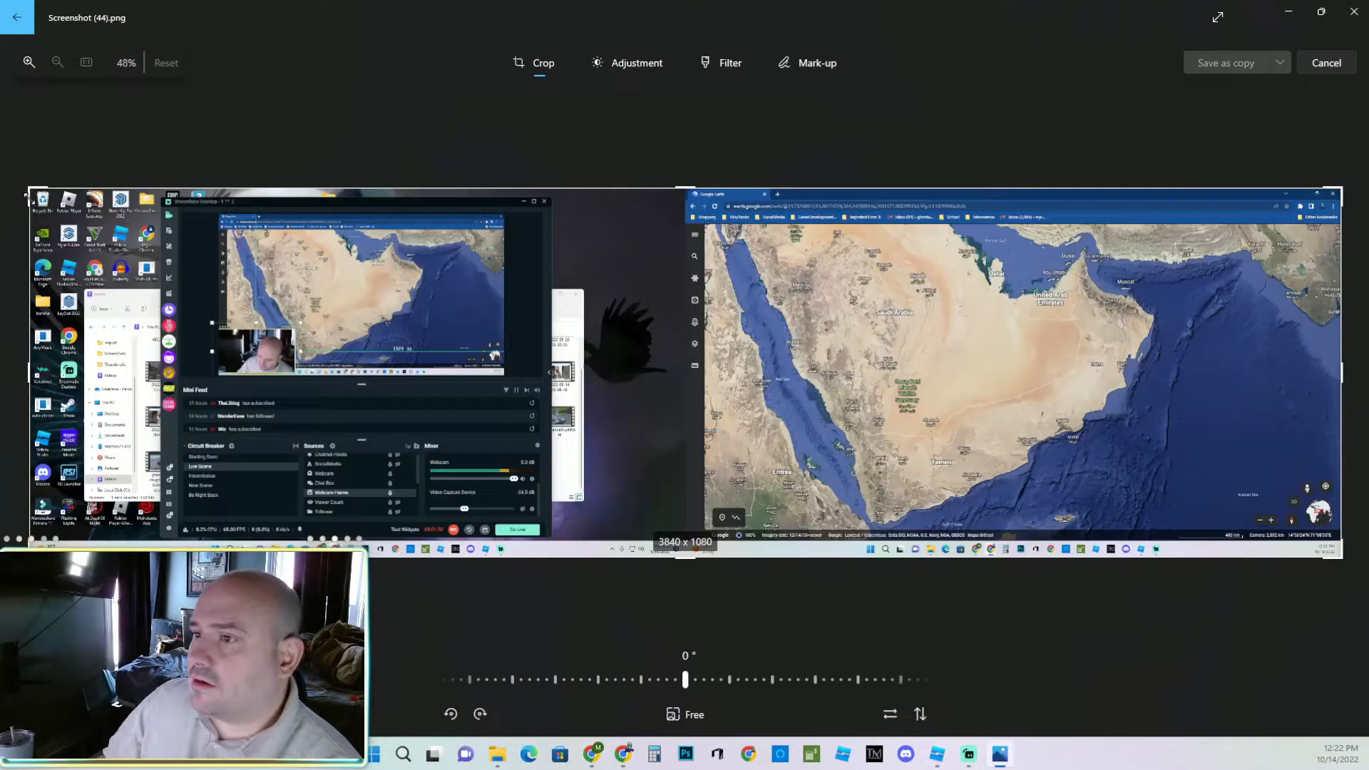
# Crop the screenshot to only the Arabian Peninsula map area and save it over the original file.
pyautogui.moveTo(29, 189); pyautogui.dragTo(734, 250)
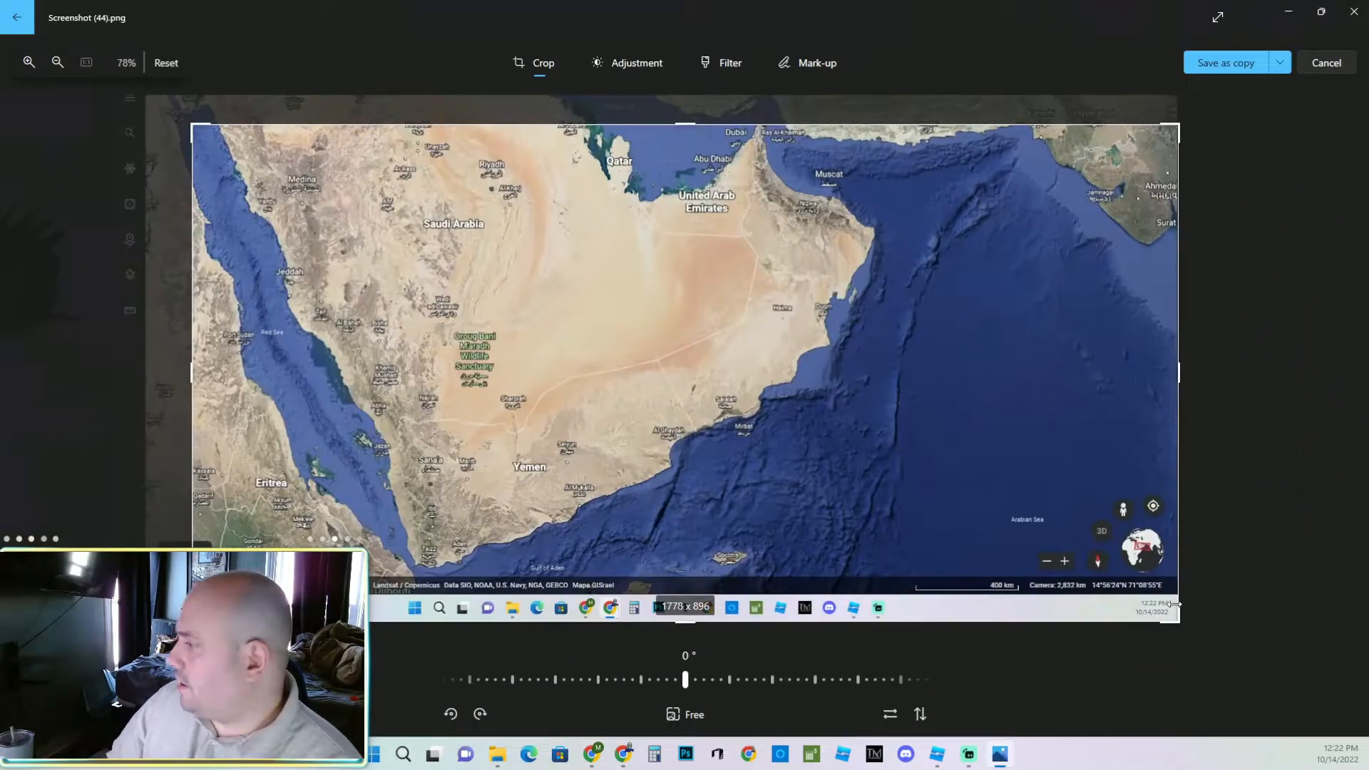
pyautogui.moveTo(1173, 626); pyautogui.dragTo(914, 558)
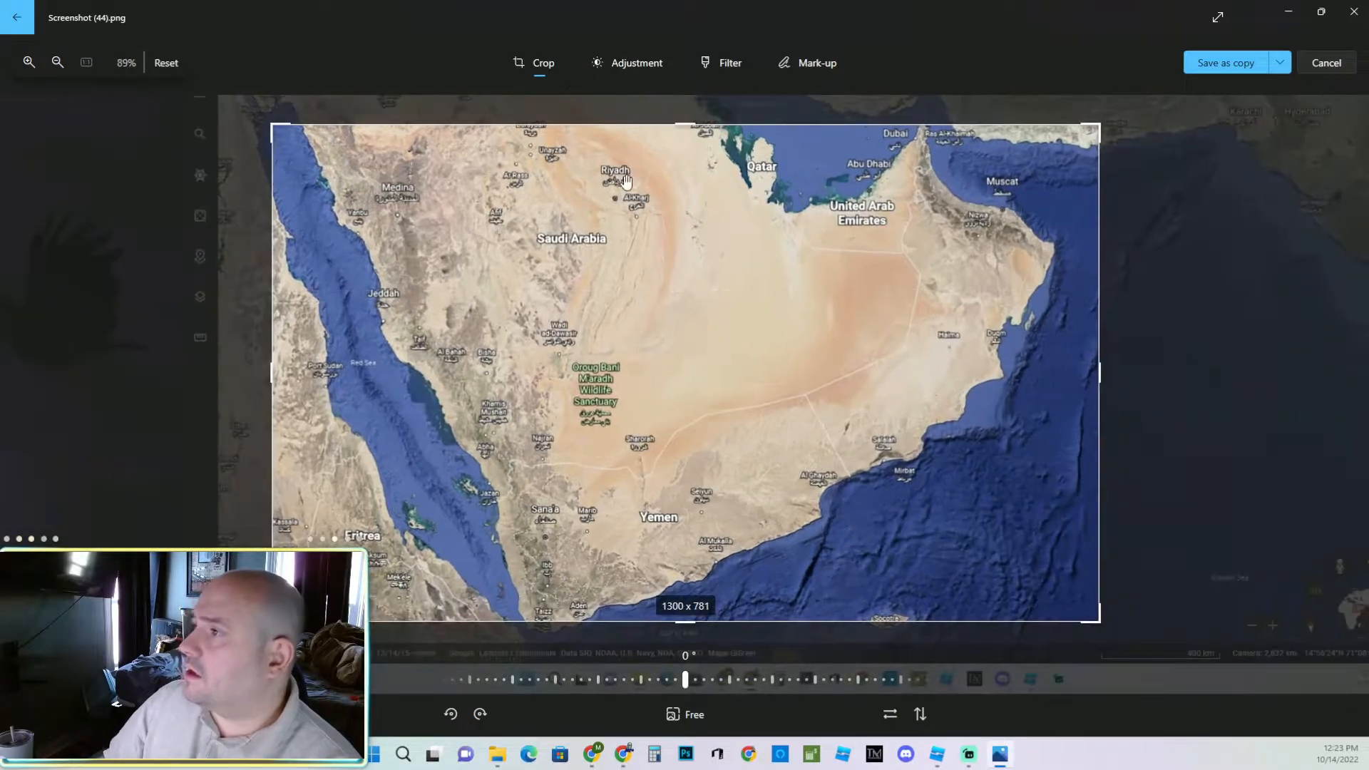
pyautogui.moveTo(685, 124)
pyautogui.mouseDown()
pyautogui.moveTo(687, 103)
pyautogui.moveTo(690, 150)
pyautogui.moveTo(691, 111)
pyautogui.mouseUp()
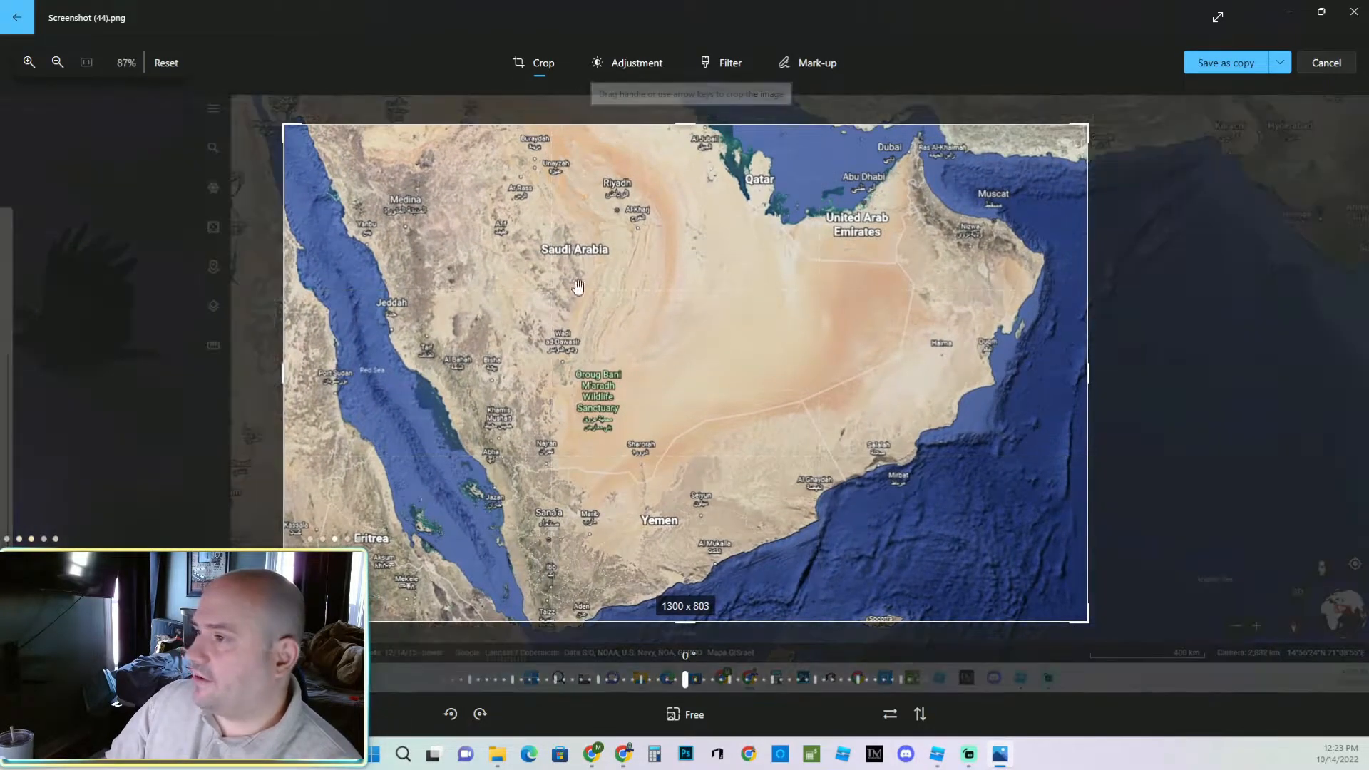
pyautogui.moveTo(292, 394); pyautogui.dragTo(330, 394)
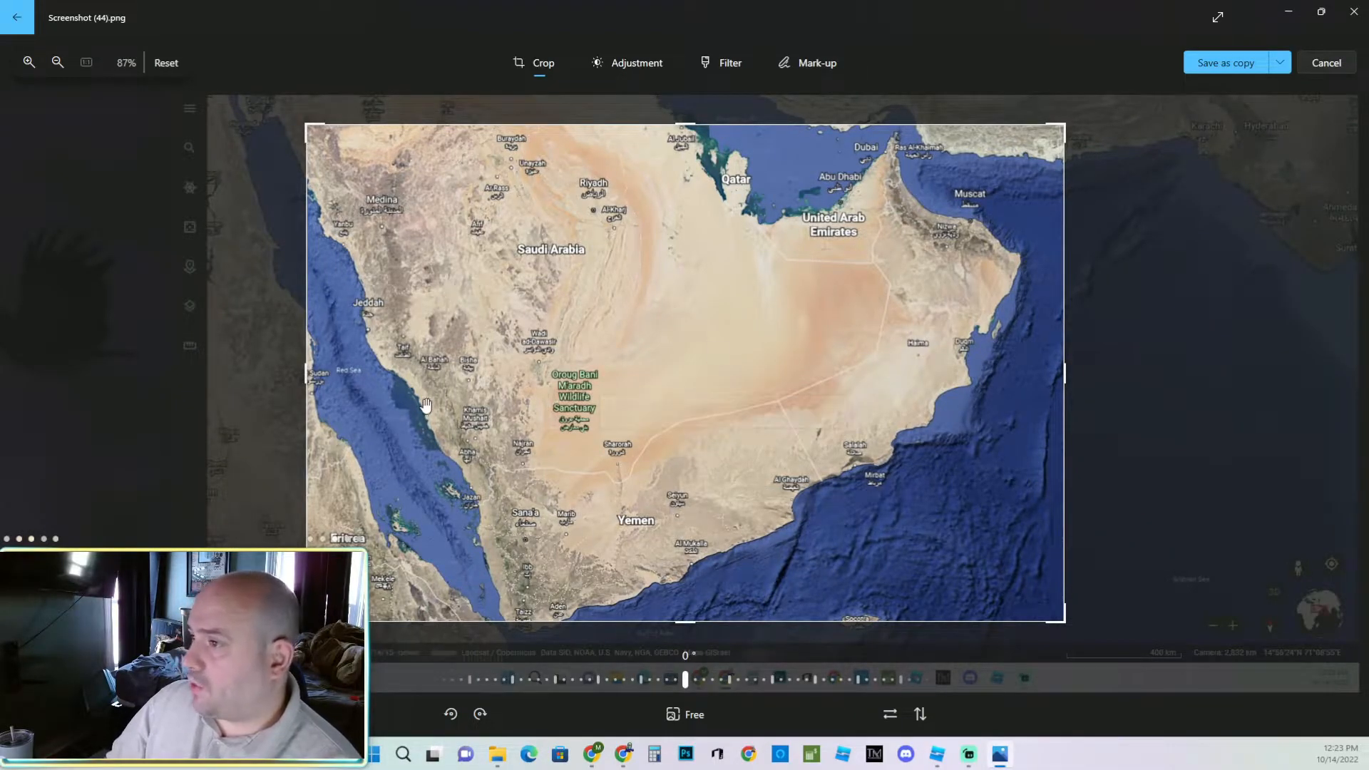
pyautogui.click(1280, 63)
pyautogui.click(1204, 100)
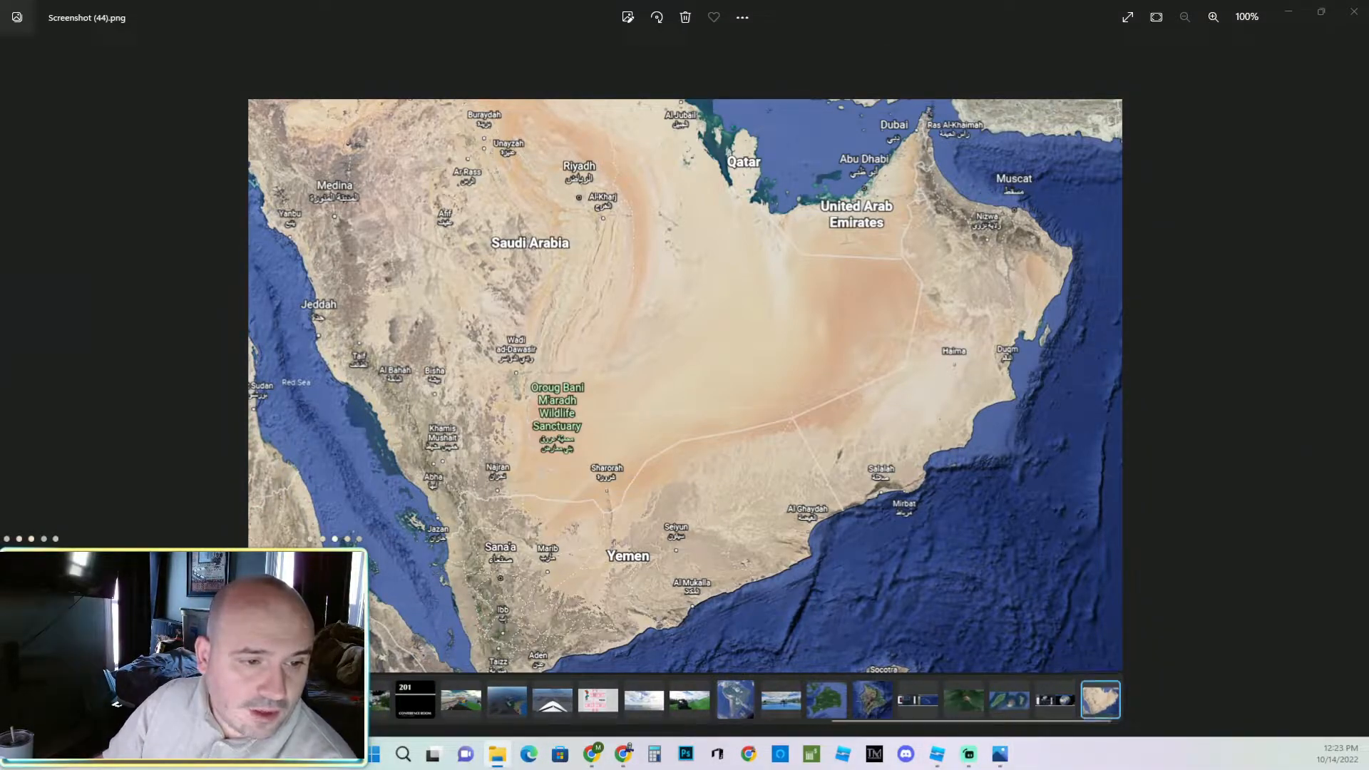
# Open Screenshot (44) from the Screenshots folder in paint.net and close the leftover Photos window.
pyautogui.moveTo(0, 178); pyautogui.dragTo(554, 134)
pyautogui.scroll(-2, 820, 414)
pyautogui.doubleClick(742, 531)
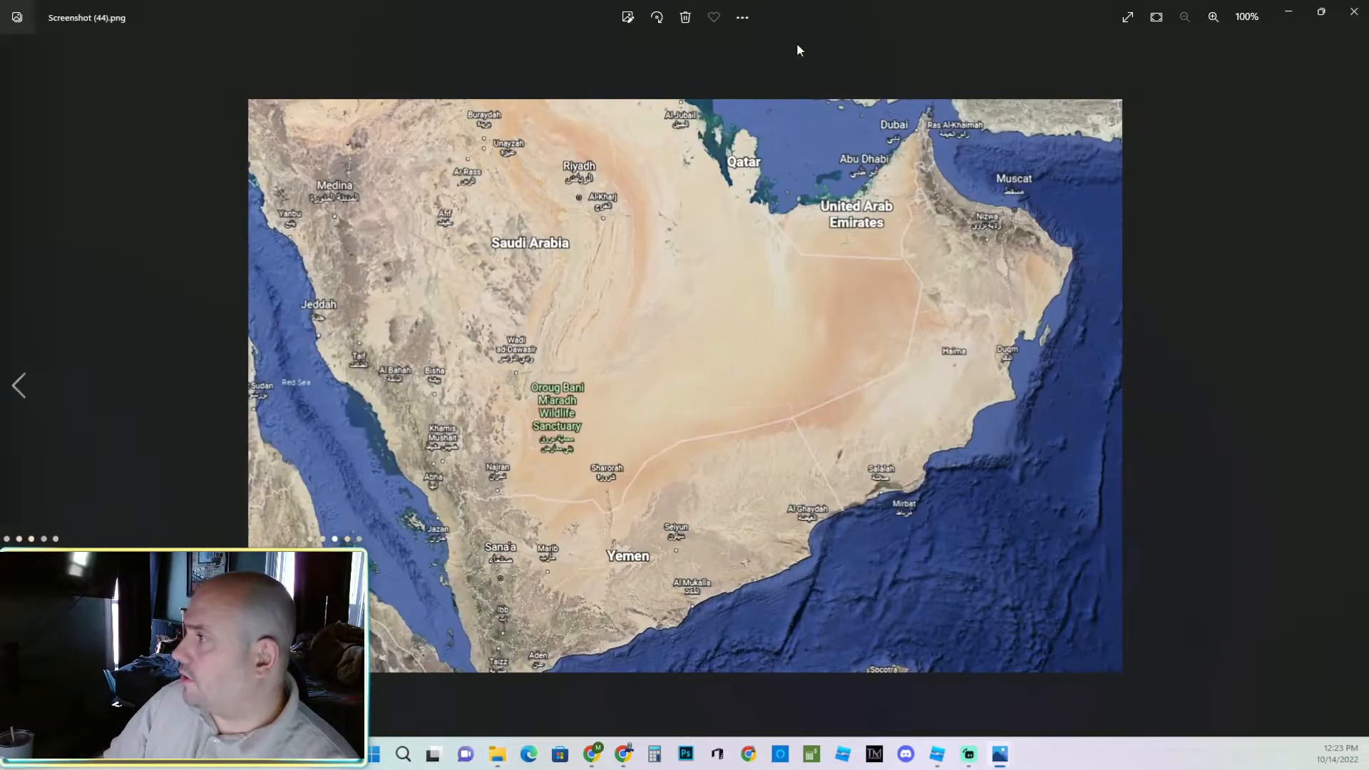
pyautogui.click(1349, 22)
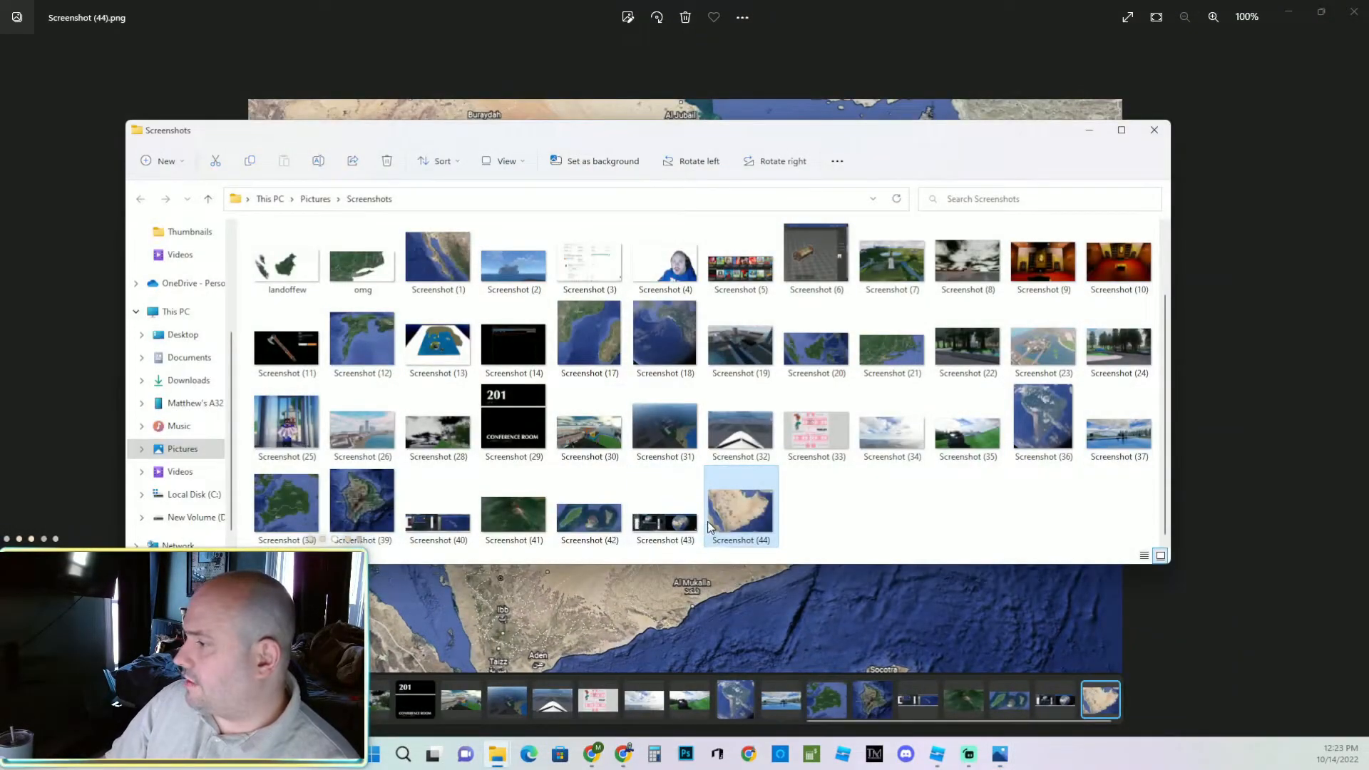
pyautogui.rightClick(712, 531)
pyautogui.moveTo(760, 276)
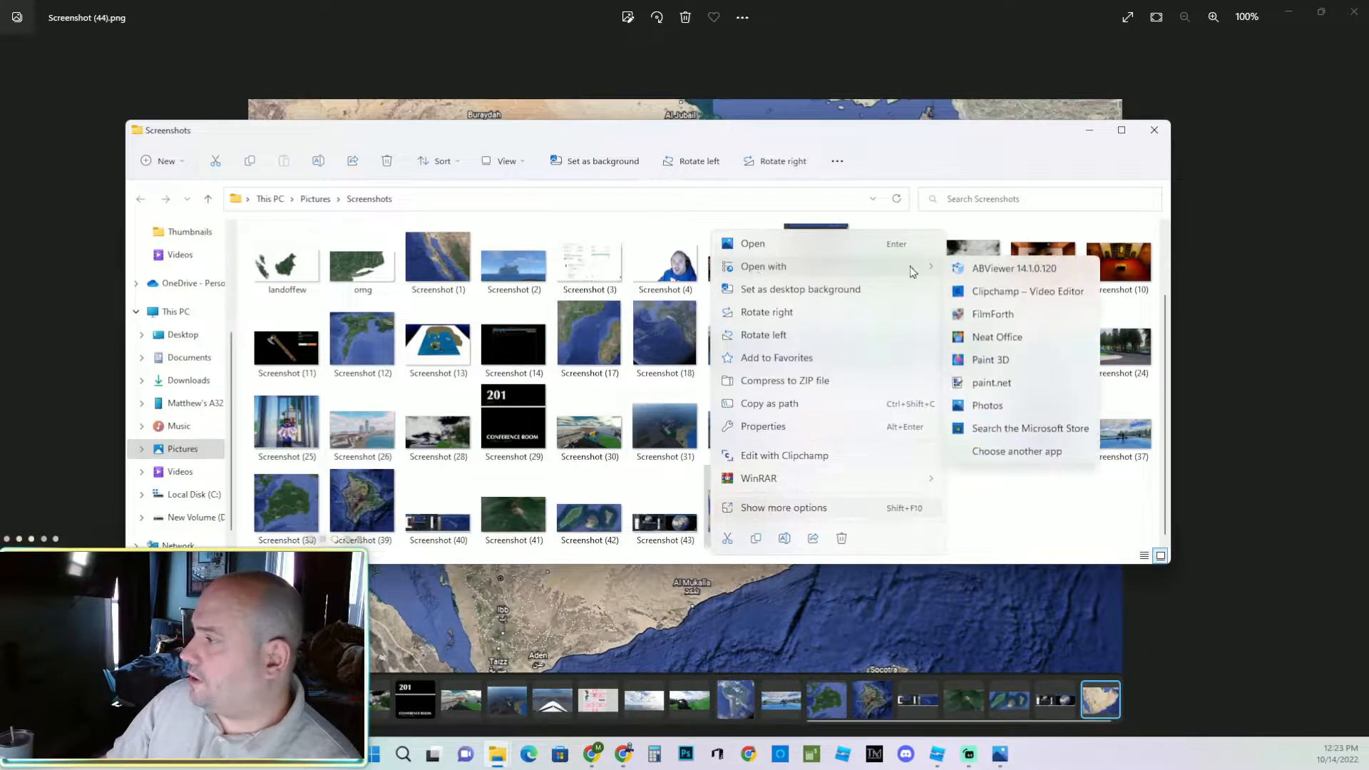
pyautogui.click(1008, 386)
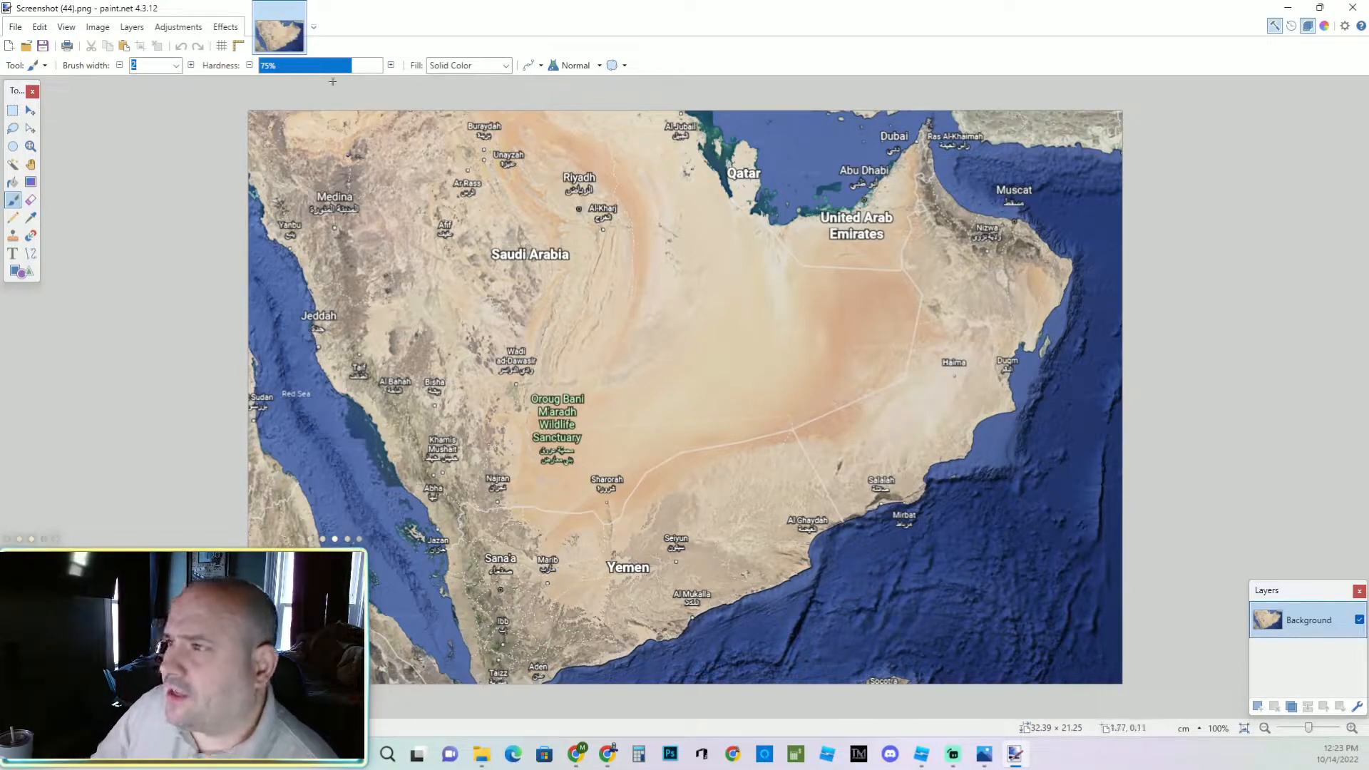
pyautogui.moveTo(993, 761)
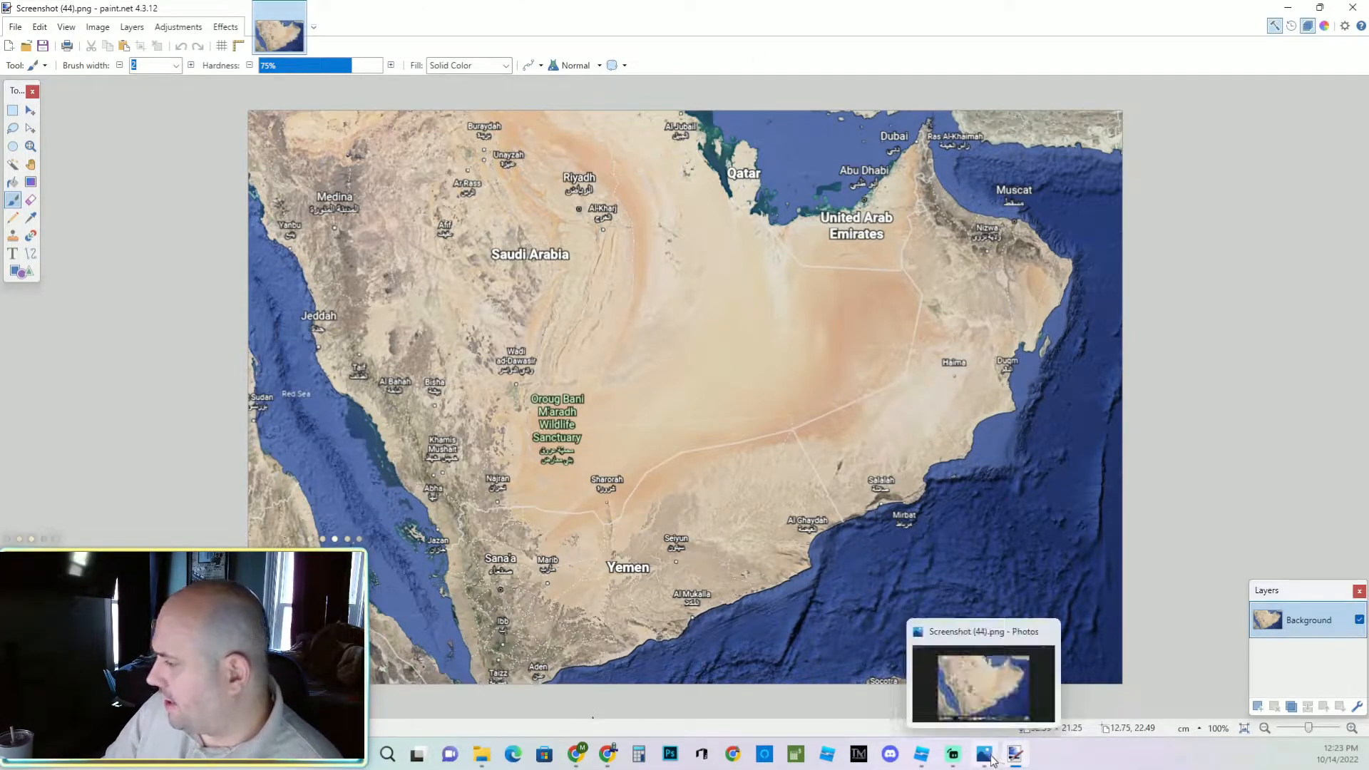
pyautogui.click(1047, 631)
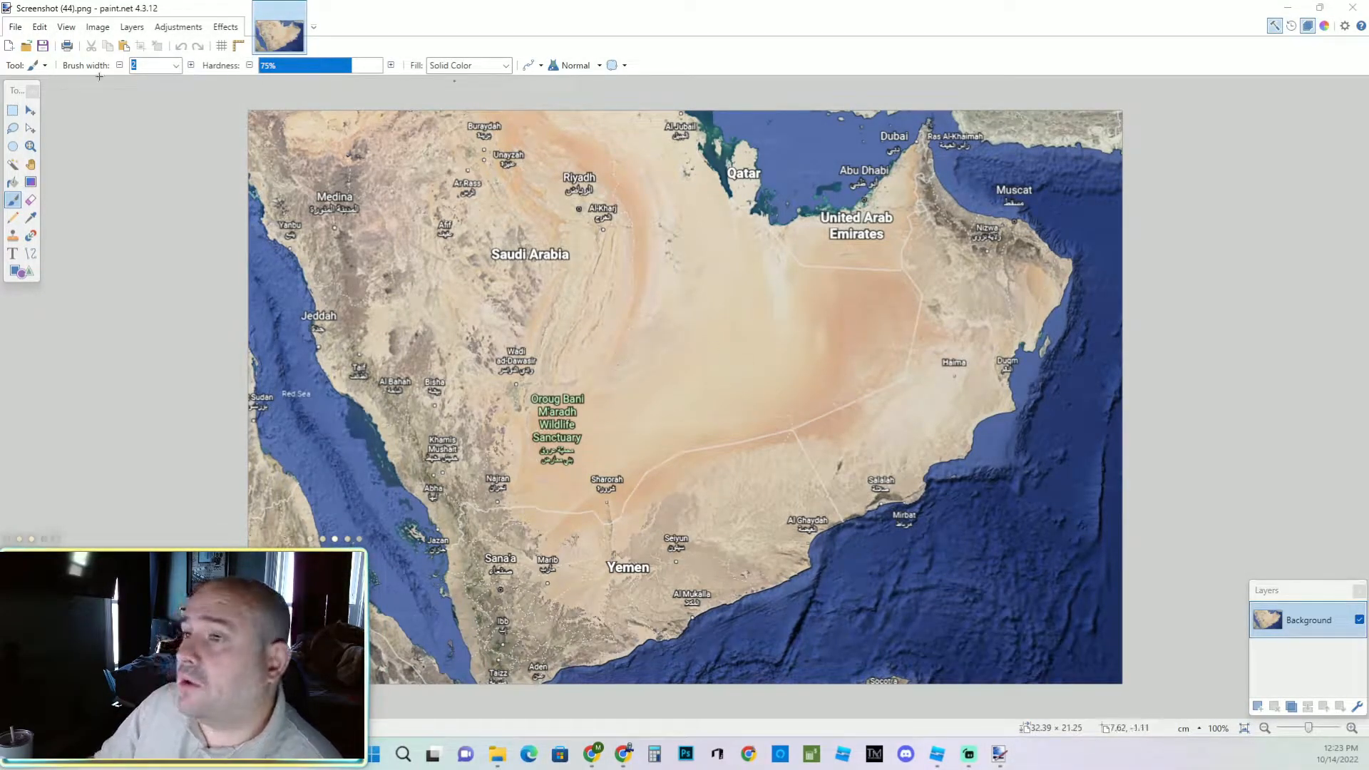
# Select the sea around the peninsula with the Magic Wand, starting from the Red Sea, and delete it.
pyautogui.click(13, 164)
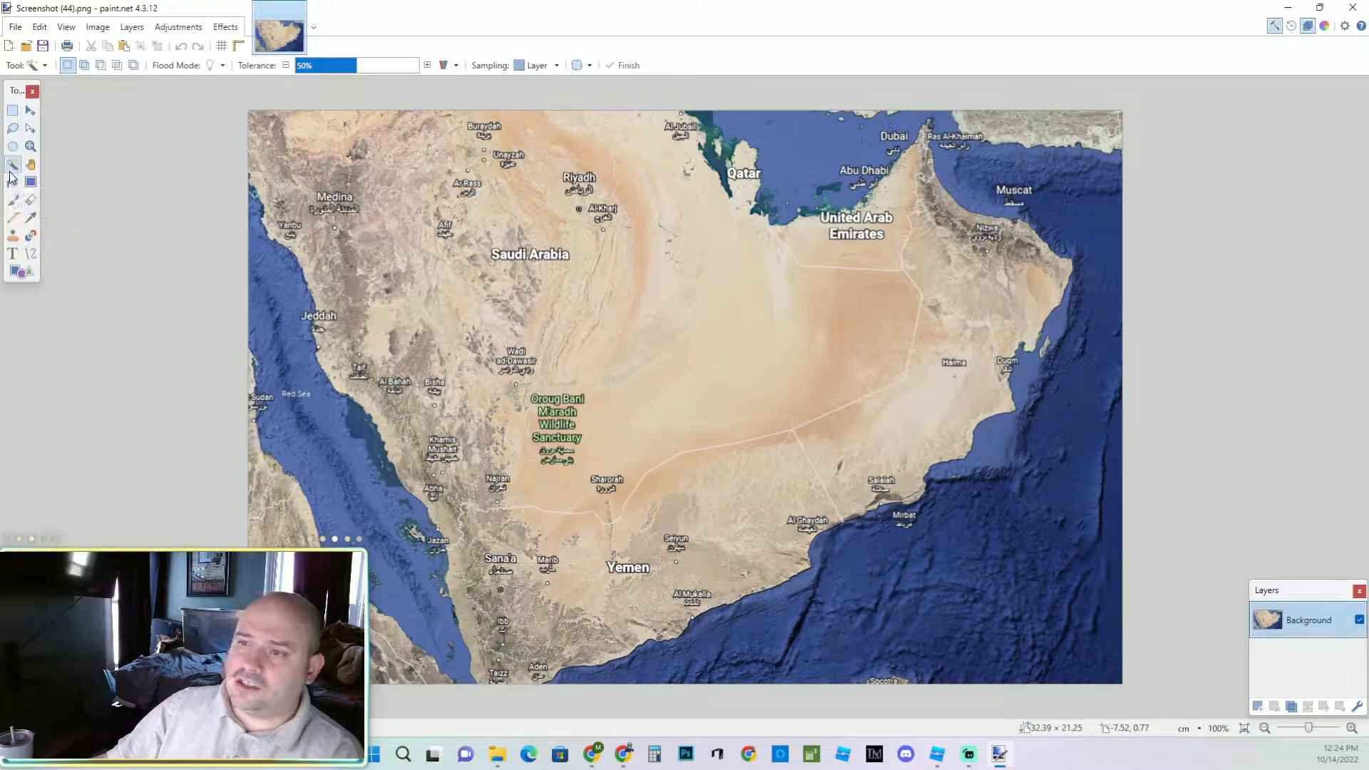
pyautogui.click(317, 446)
pyautogui.press('Delete')
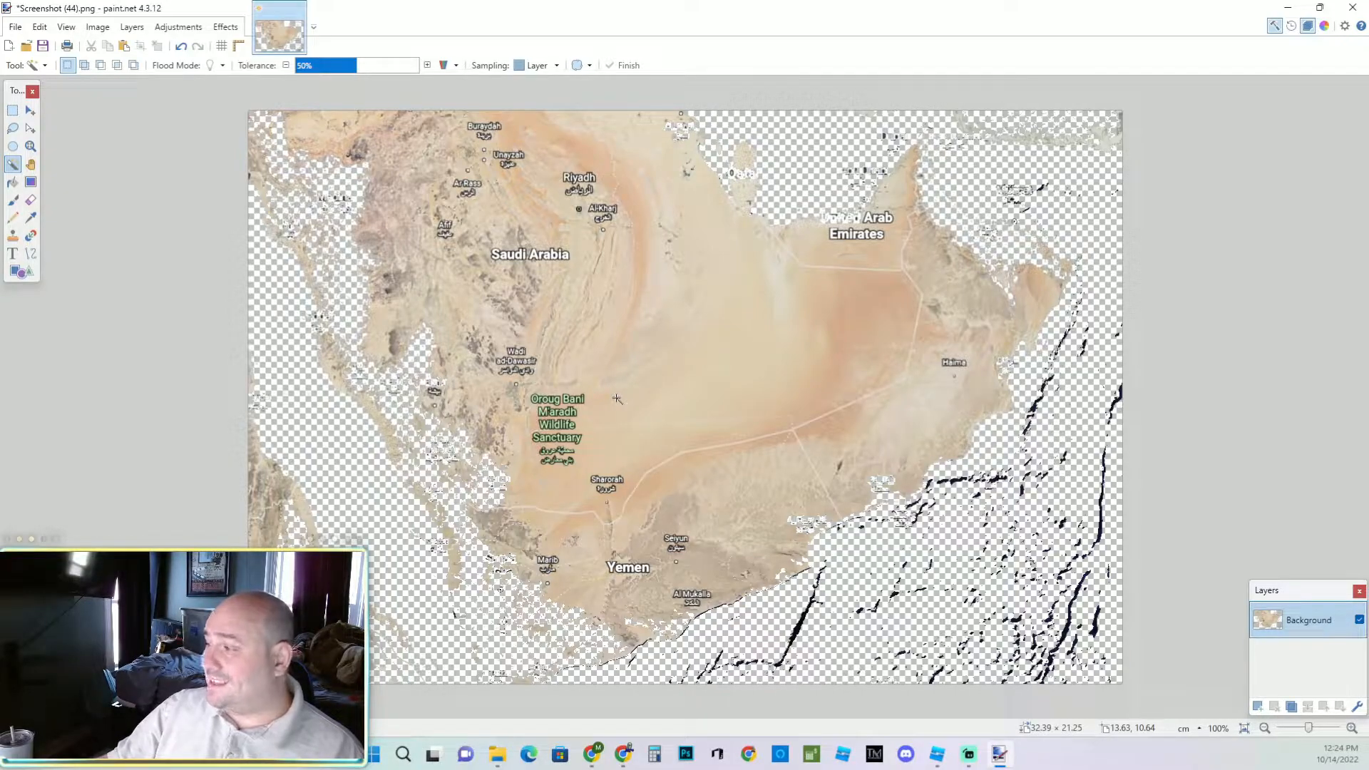
# Set the Eraser to a brush width of 90 and erase the leftover land and coast fragments west of the peninsula.
pyautogui.click(30, 203)
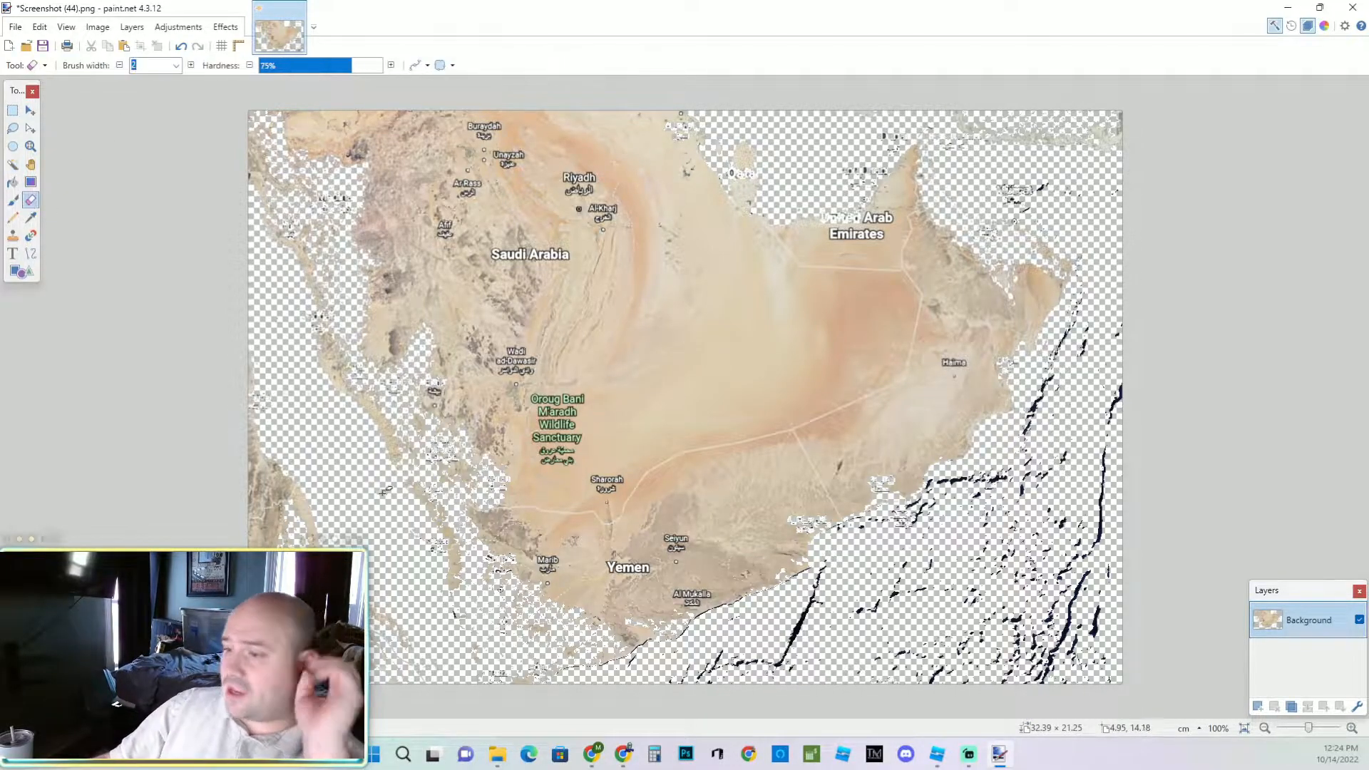
pyautogui.click(176, 64)
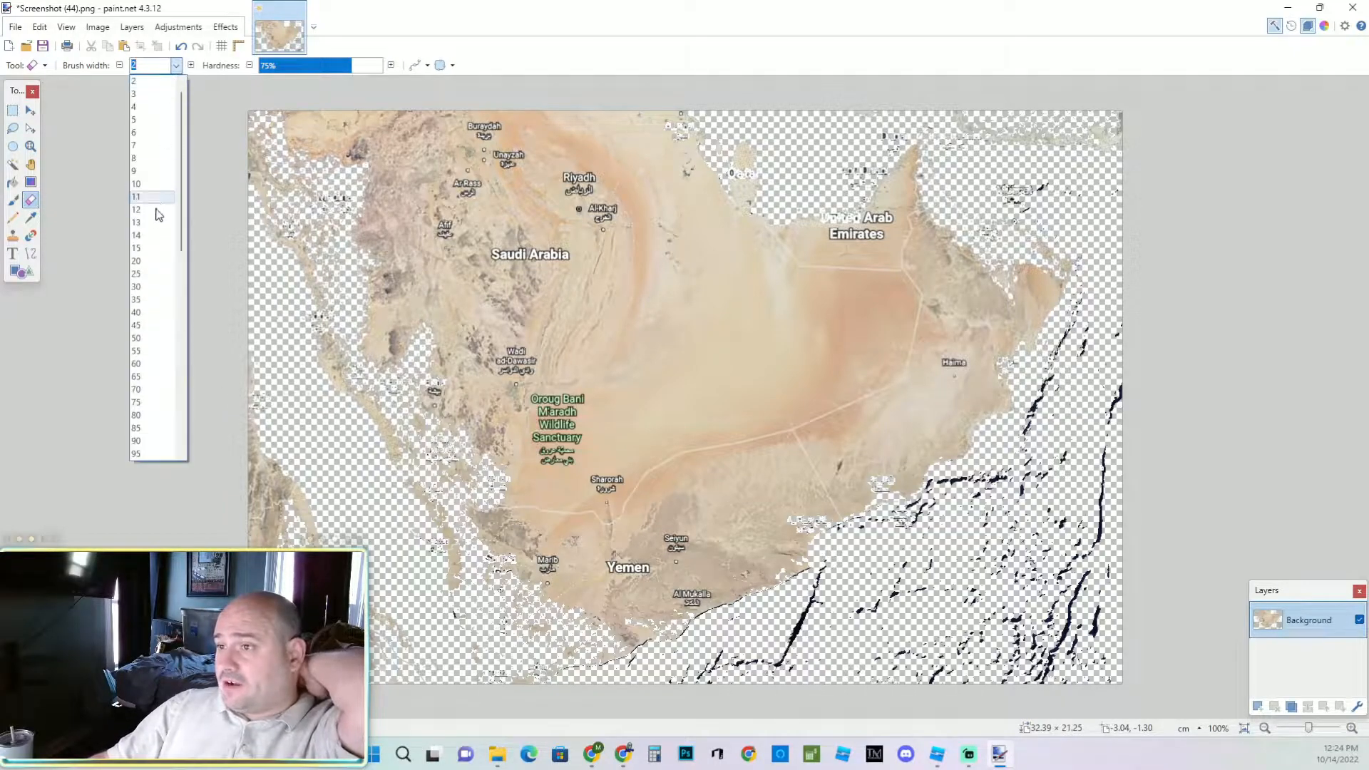
pyautogui.click(146, 314)
pyautogui.click(176, 65)
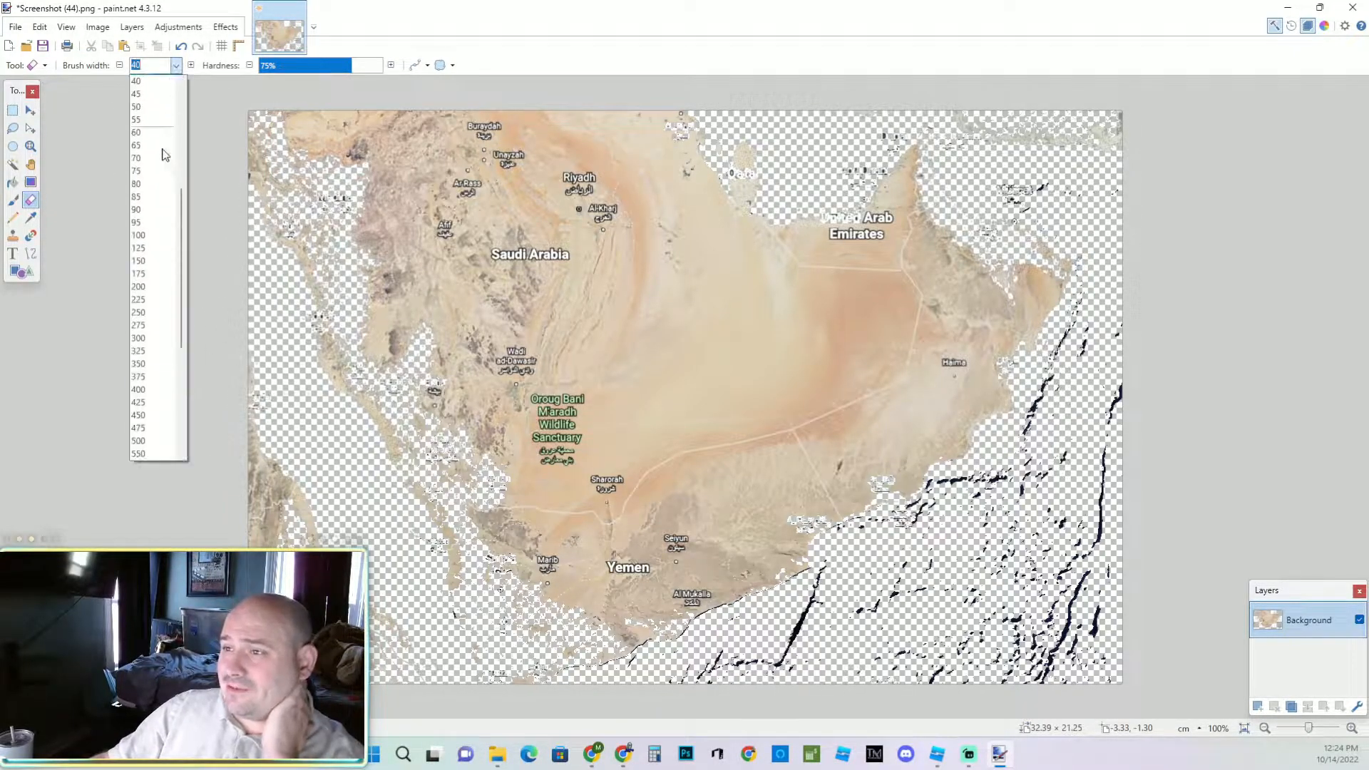
pyautogui.click(149, 213)
pyautogui.moveTo(264, 411); pyautogui.dragTo(265, 559)
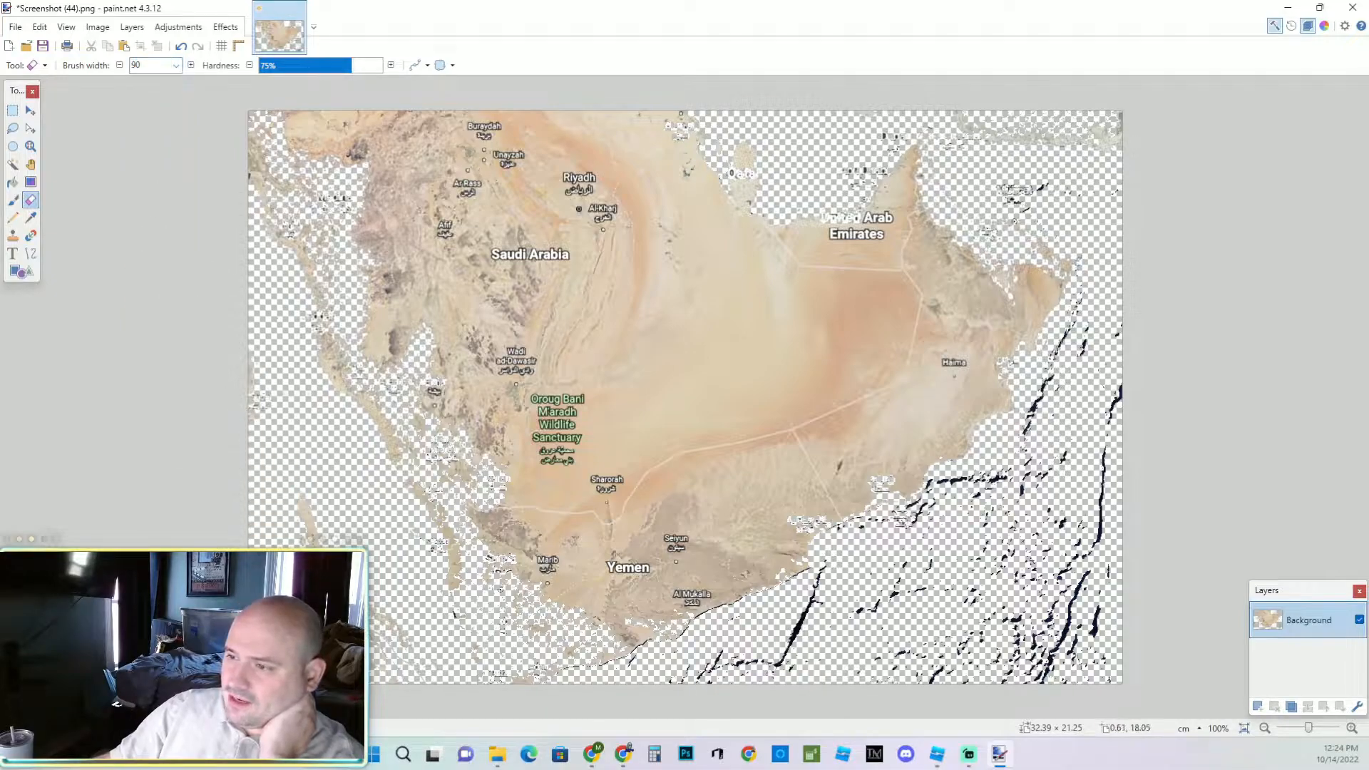
pyautogui.moveTo(236, 368)
pyautogui.mouseDown()
pyautogui.moveTo(260, 128)
pyautogui.moveTo(331, 361)
pyautogui.moveTo(385, 424)
pyautogui.moveTo(399, 403)
pyautogui.moveTo(475, 574)
pyautogui.moveTo(593, 681)
pyautogui.moveTo(314, 521)
pyautogui.mouseUp()
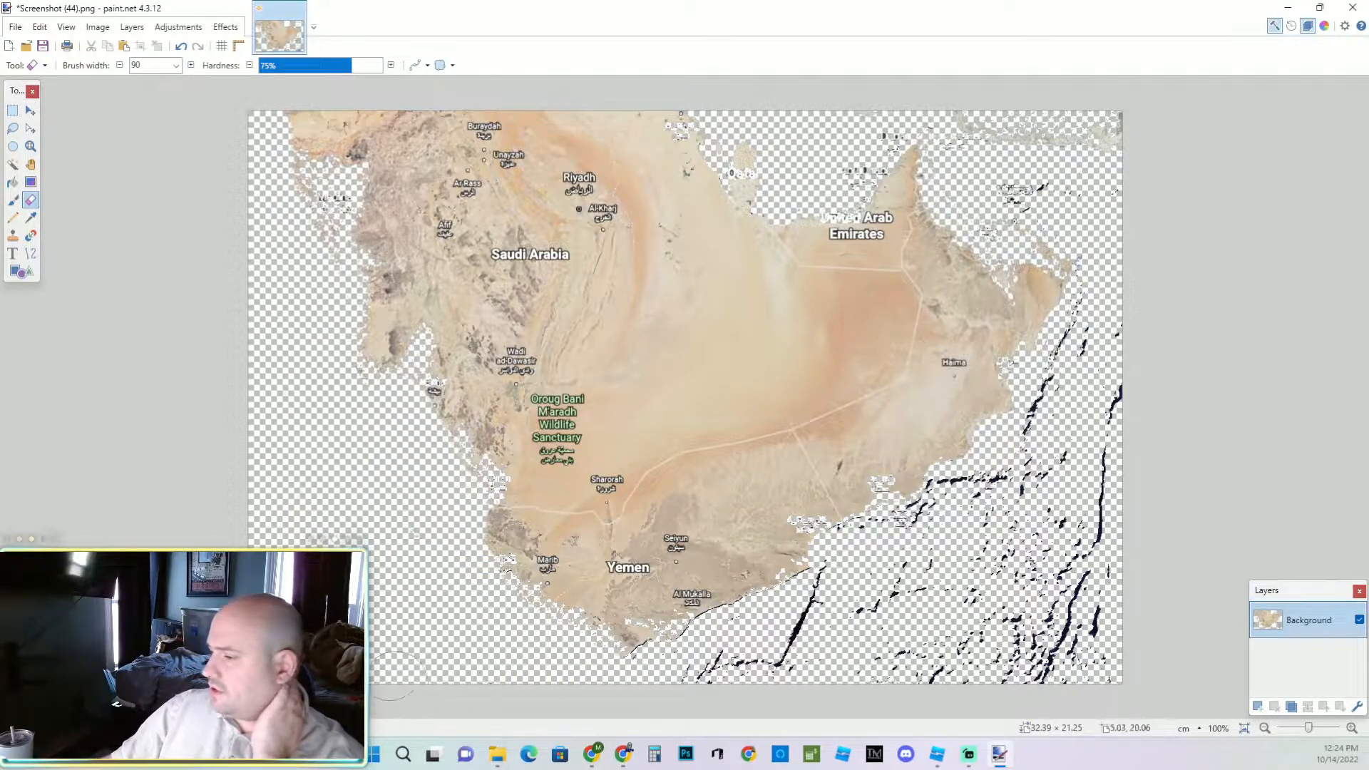
# Erase the remaining sea-floor lines and stray fragments off the peninsula's southern, eastern and northeastern coasts.
pyautogui.moveTo(783, 689)
pyautogui.mouseDown()
pyautogui.moveTo(784, 620)
pyautogui.moveTo(714, 683)
pyautogui.mouseUp()
pyautogui.moveTo(866, 603)
pyautogui.mouseDown()
pyautogui.moveTo(742, 674)
pyautogui.moveTo(997, 491)
pyautogui.mouseUp()
pyautogui.moveTo(932, 541)
pyautogui.mouseDown()
pyautogui.moveTo(1005, 503)
pyautogui.moveTo(1099, 315)
pyautogui.mouseUp()
pyautogui.moveTo(1057, 458)
pyautogui.mouseDown()
pyautogui.moveTo(1109, 428)
pyautogui.moveTo(1077, 642)
pyautogui.moveTo(897, 670)
pyautogui.moveTo(1049, 613)
pyautogui.moveTo(949, 592)
pyautogui.moveTo(1035, 528)
pyautogui.moveTo(1084, 223)
pyautogui.moveTo(995, 235)
pyautogui.moveTo(1081, 178)
pyautogui.moveTo(984, 118)
pyautogui.moveTo(1118, 138)
pyautogui.moveTo(877, 114)
pyautogui.moveTo(835, 178)
pyautogui.moveTo(760, 164)
pyautogui.moveTo(745, 122)
pyautogui.moveTo(706, 113)
pyautogui.moveTo(755, 163)
pyautogui.moveTo(956, 167)
pyautogui.moveTo(952, 210)
pyautogui.moveTo(1050, 243)
pyautogui.mouseUp()
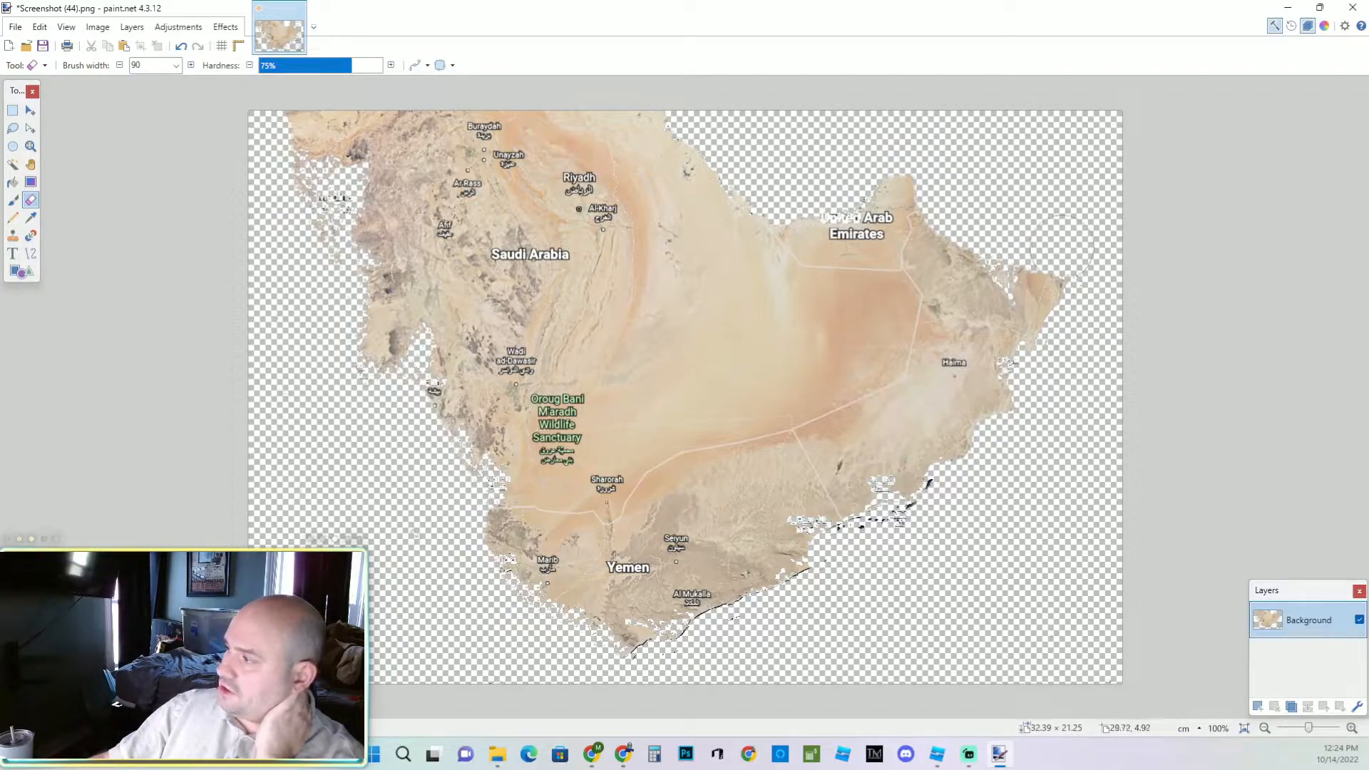
# Erase the dark fragments along the southern and western coasts and the part of the United Arab Emirates label overhanging the sea.
pyautogui.moveTo(952, 519)
pyautogui.mouseDown()
pyautogui.moveTo(631, 656)
pyautogui.moveTo(470, 583)
pyautogui.mouseUp()
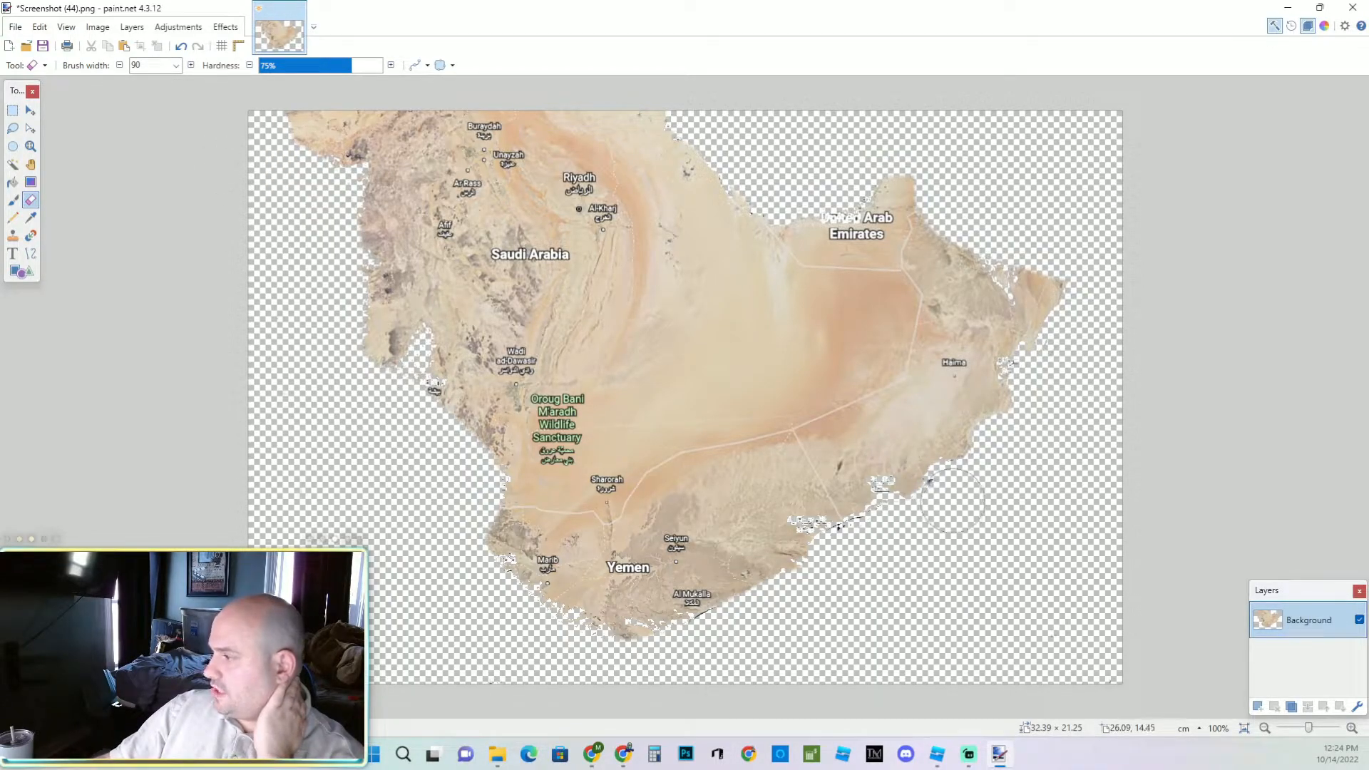
pyautogui.moveTo(915, 159)
pyautogui.mouseDown()
pyautogui.moveTo(834, 169)
pyautogui.moveTo(827, 191)
pyautogui.moveTo(839, 187)
pyautogui.mouseUp()
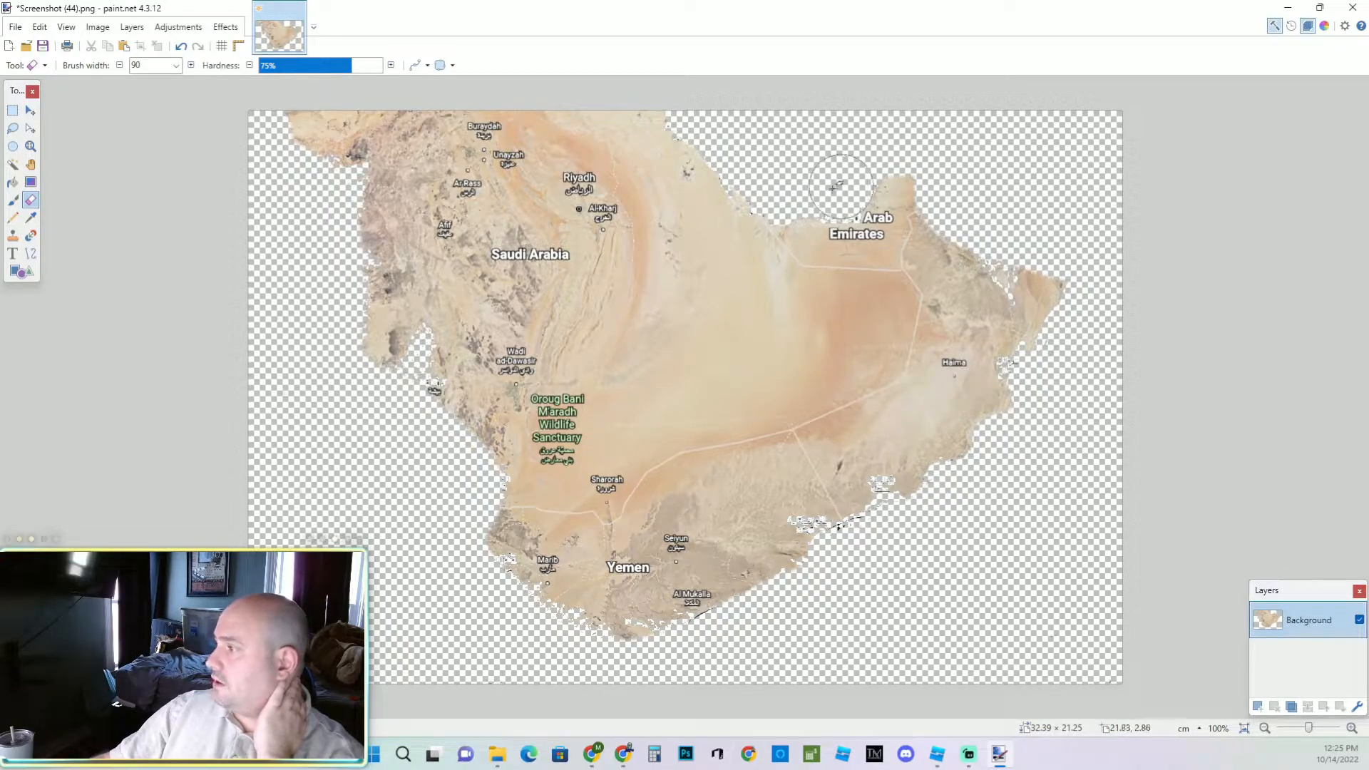
# Save the isolated landmass as the PNG file Landmass7898 in the Screenshots folder and close paint.net.
pyautogui.click(15, 27)
pyautogui.click(15, 27)
pyautogui.click(14, 28)
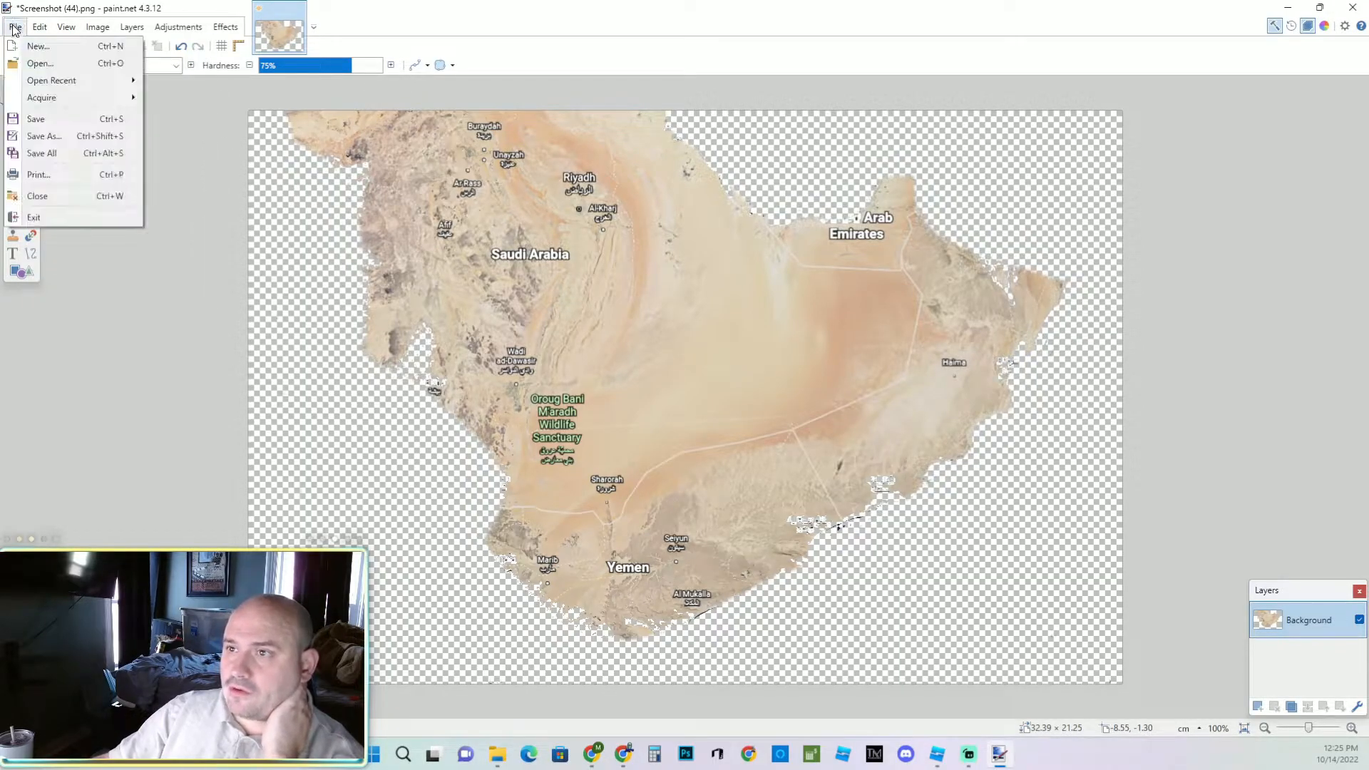
pyautogui.click(45, 135)
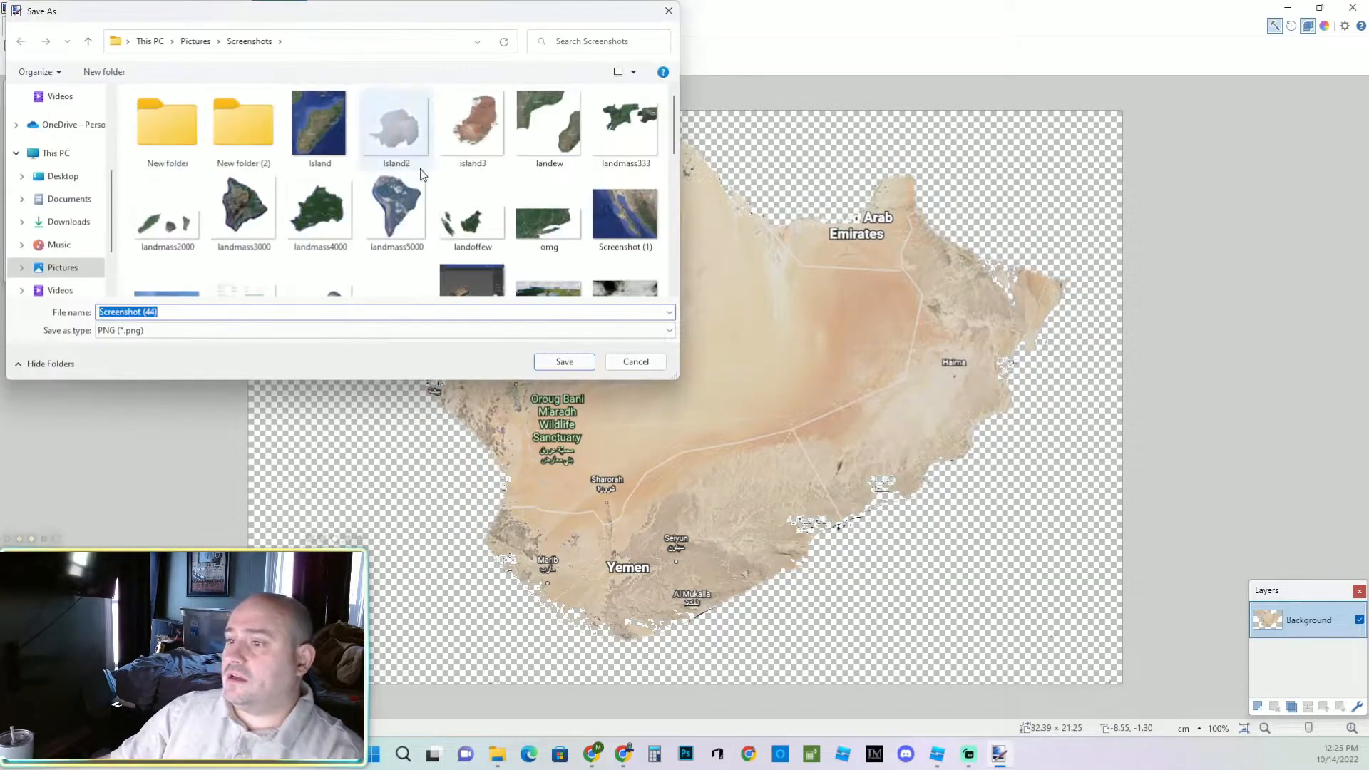
pyautogui.write('Landmass')
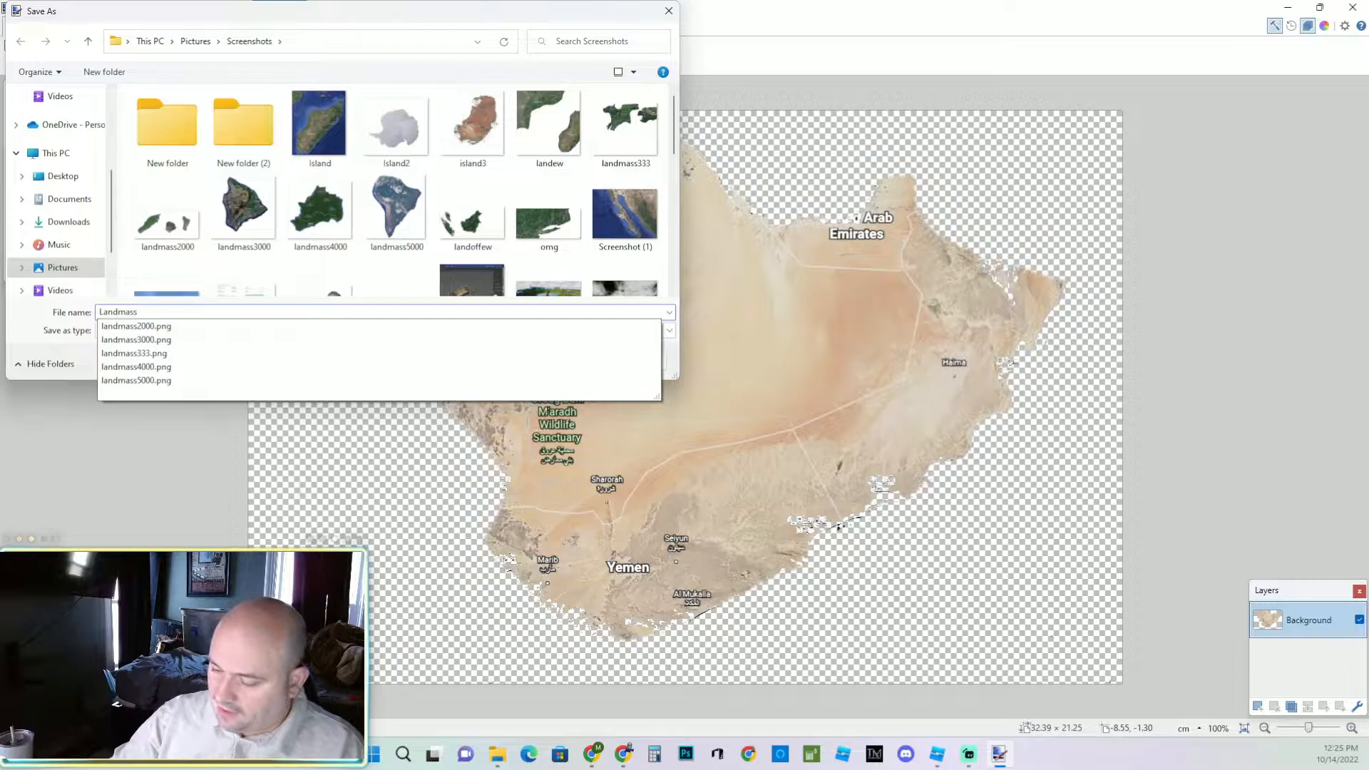
pyautogui.write('7898')
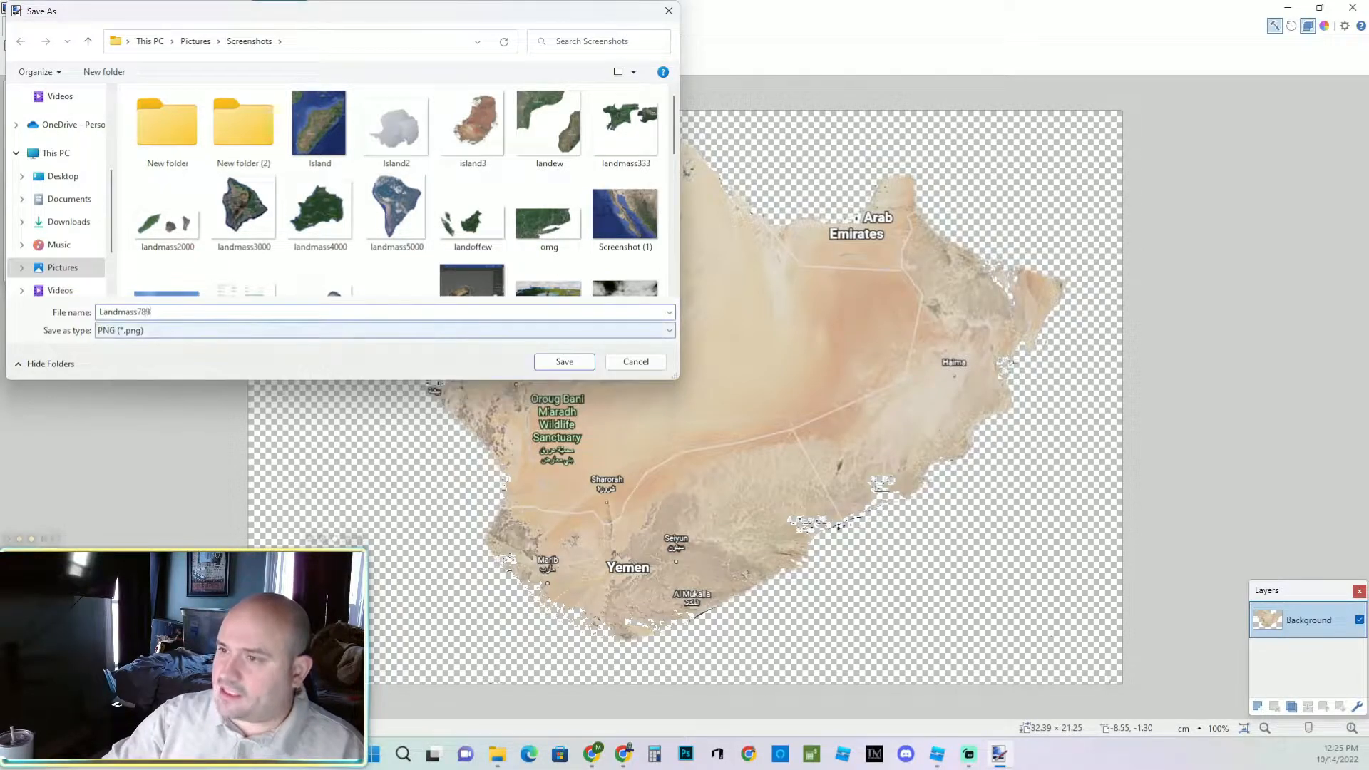
pyautogui.click(548, 362)
pyautogui.click(803, 492)
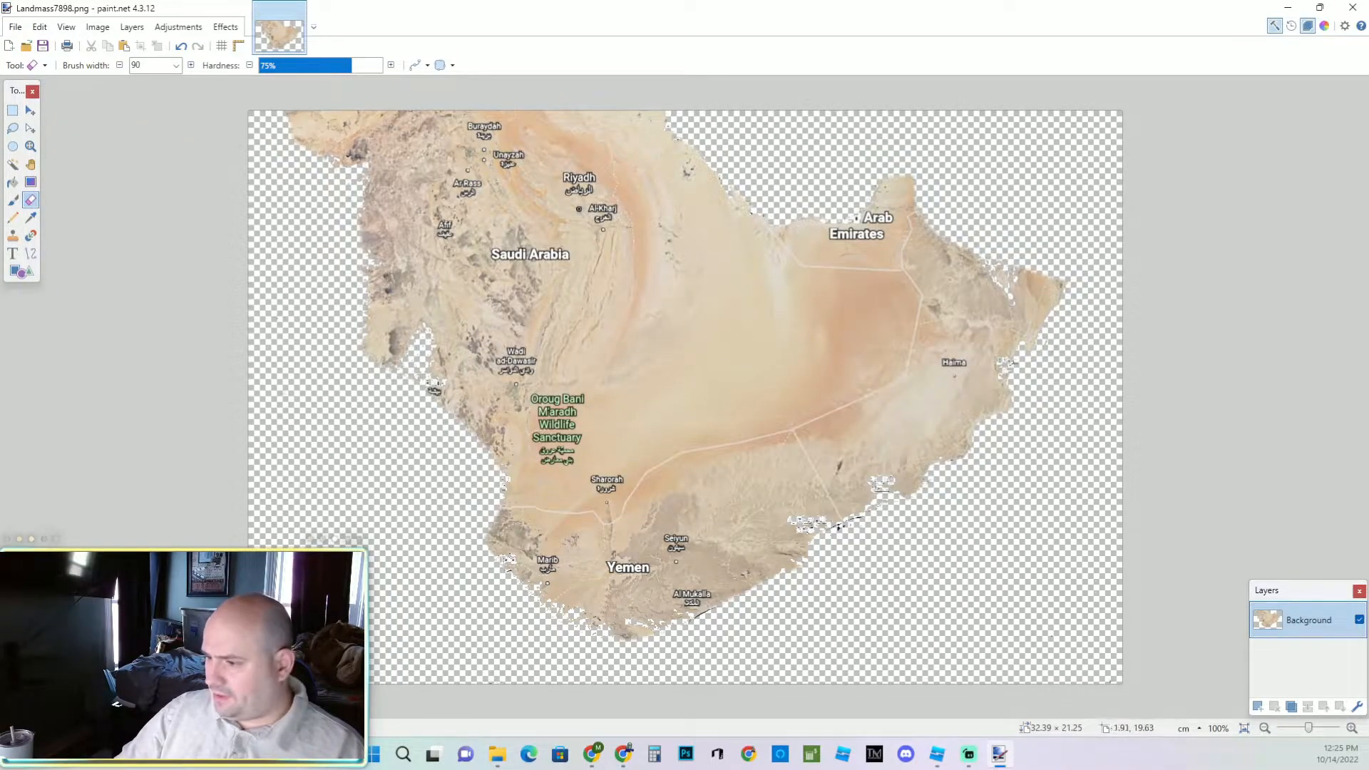
pyautogui.click(1364, 6)
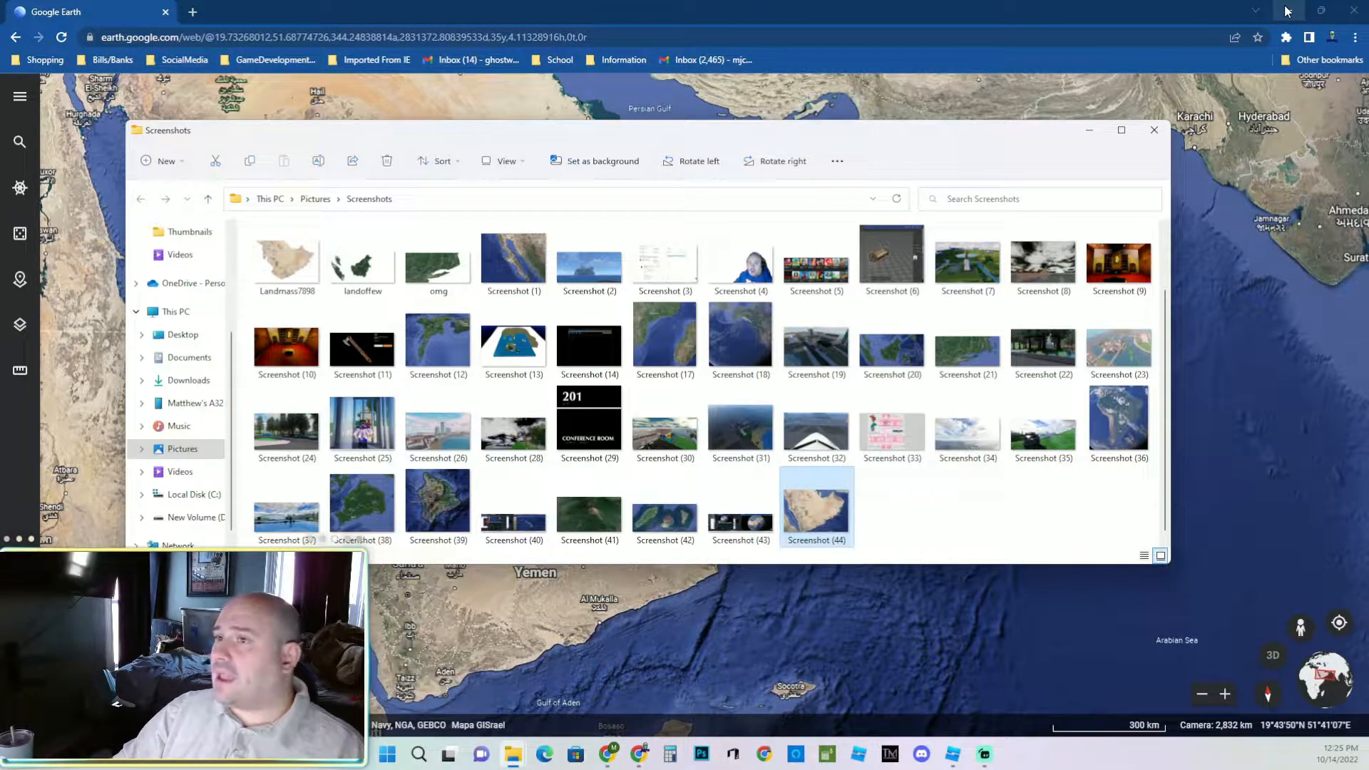
# Return to the Google Earth browser window and reopen the recently closed Custom Terrain Importer page on Roblox.
pyautogui.click(1289, 11)
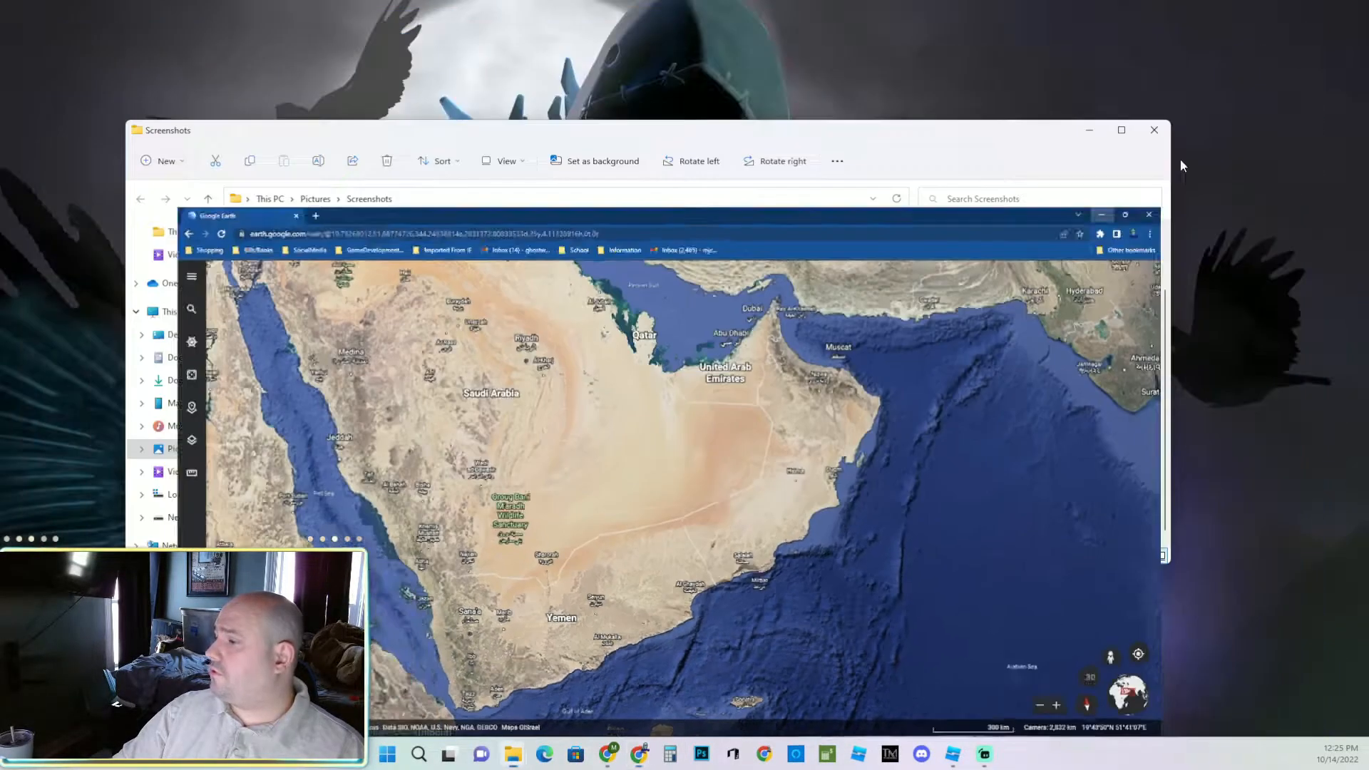
pyautogui.moveTo(641, 751)
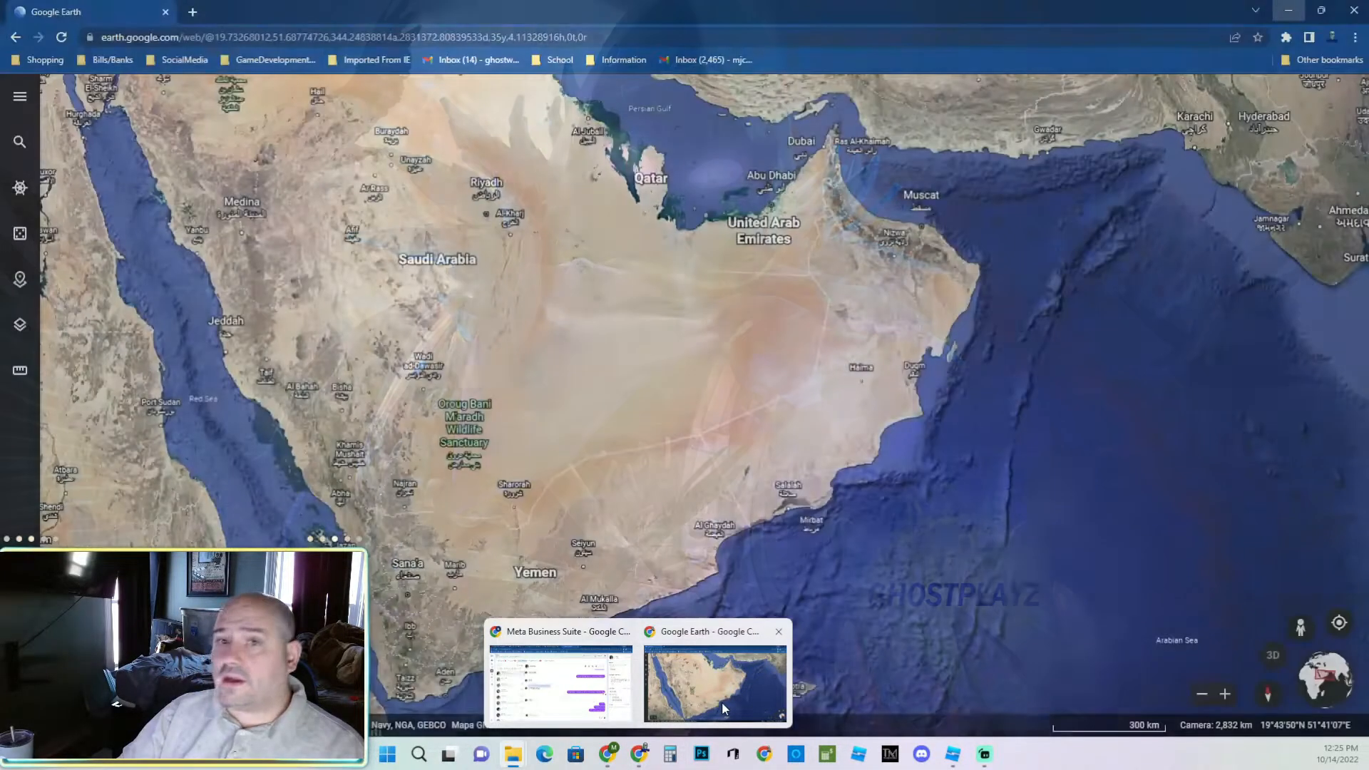
pyautogui.click(722, 702)
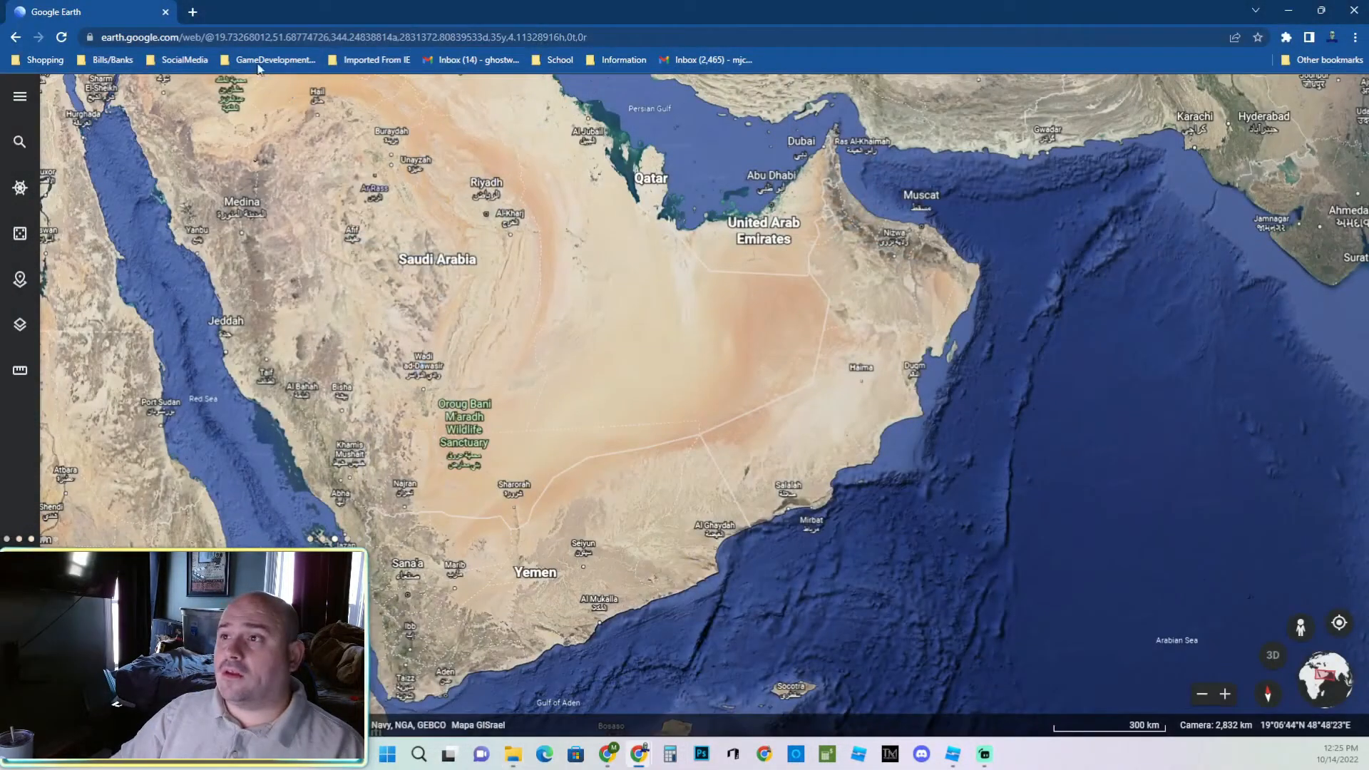
pyautogui.click(192, 12)
pyautogui.click(1356, 37)
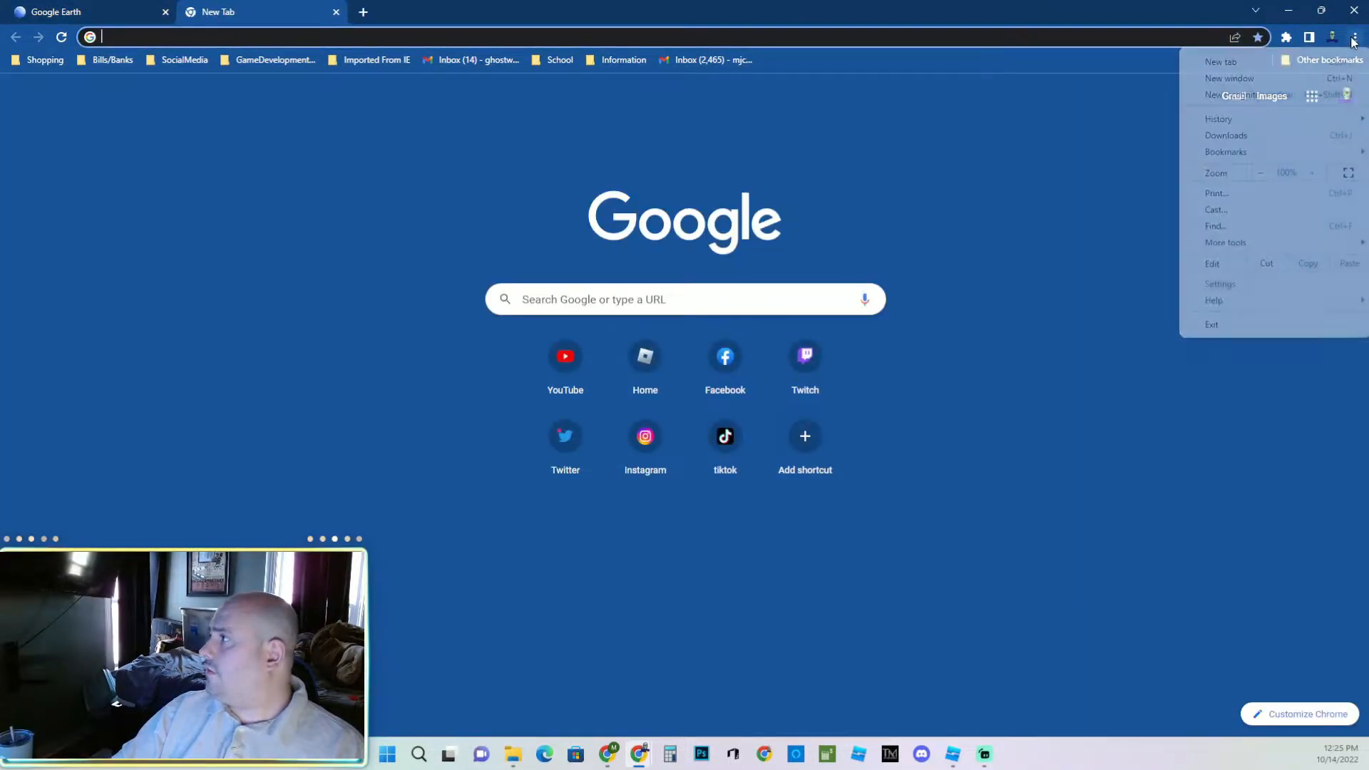
pyautogui.moveTo(1253, 118)
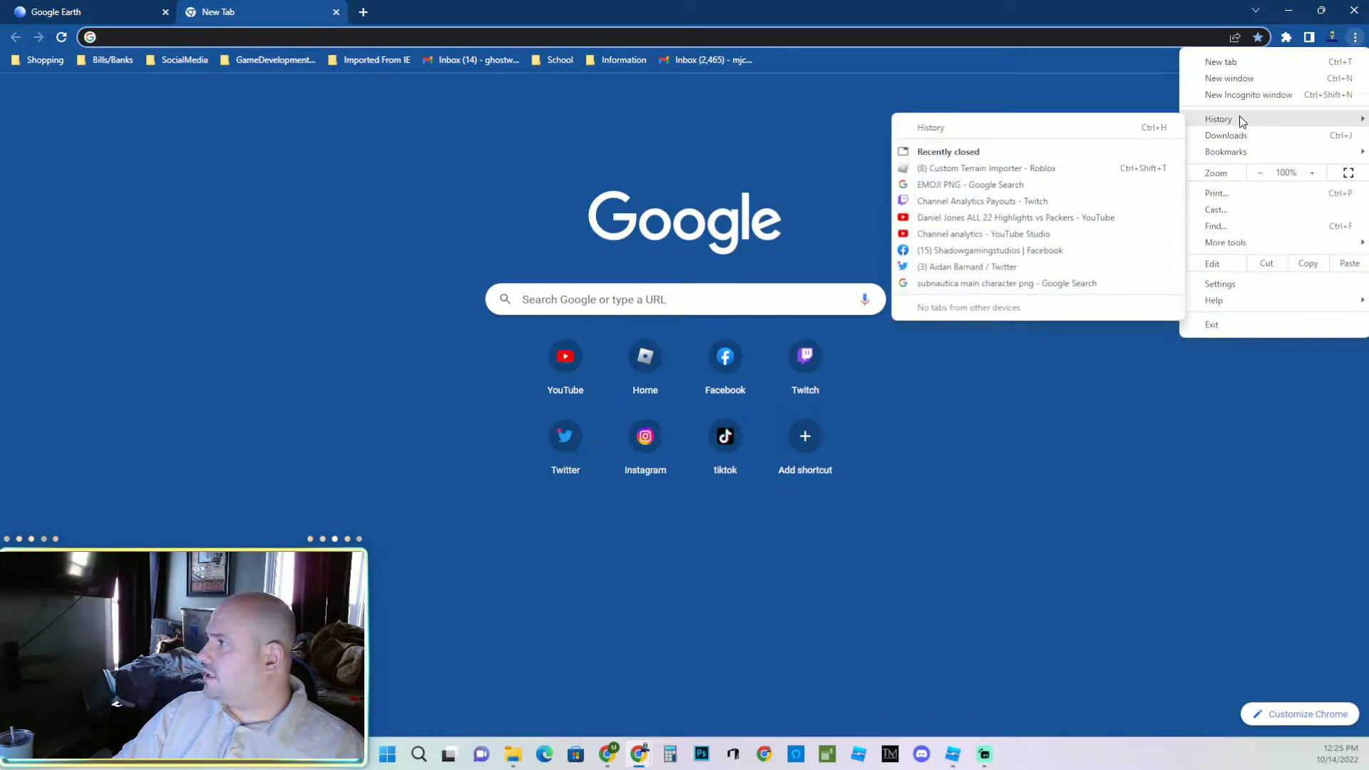
pyautogui.click(1034, 169)
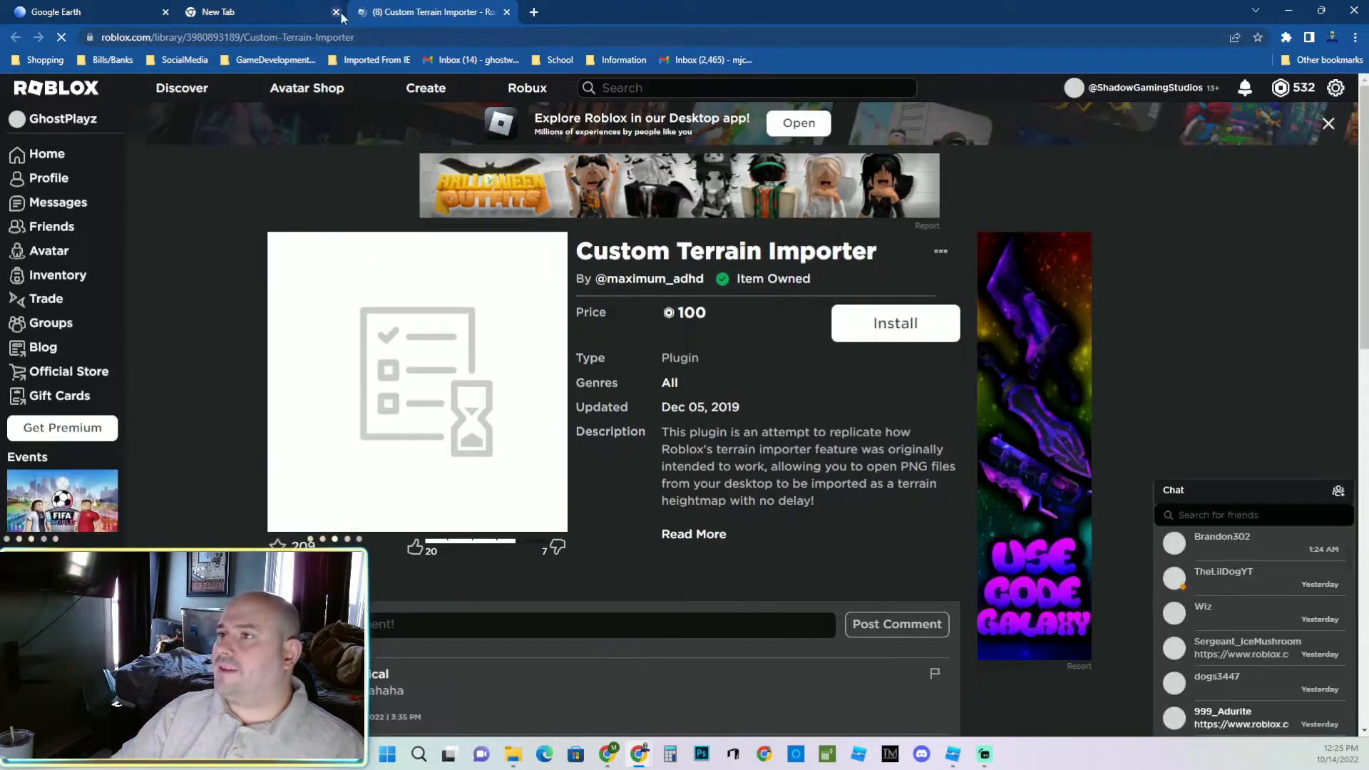
pyautogui.click(330, 18)
pyautogui.click(373, 20)
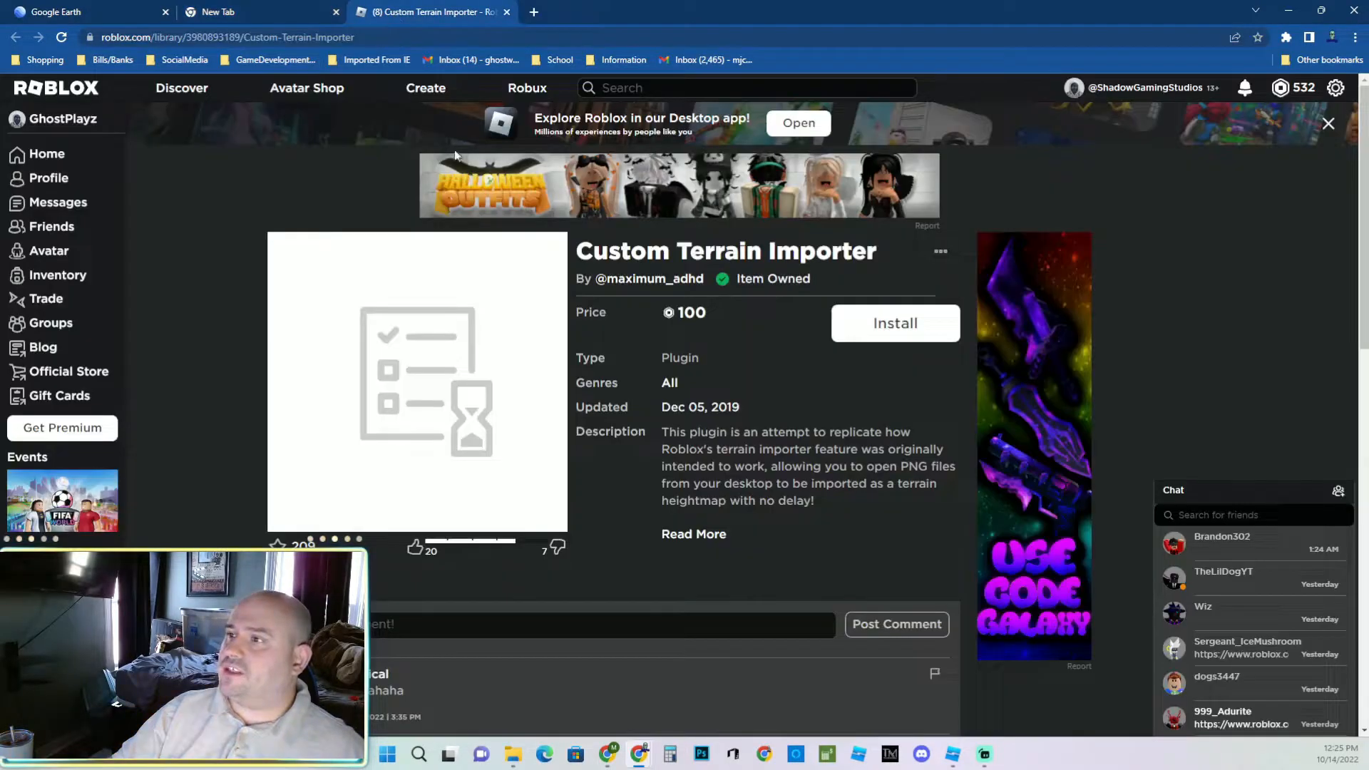
# Highlight the Custom Terrain Importer plugin's name and price, and close the empty new tab.
pyautogui.moveTo(578, 251); pyautogui.dragTo(880, 264)
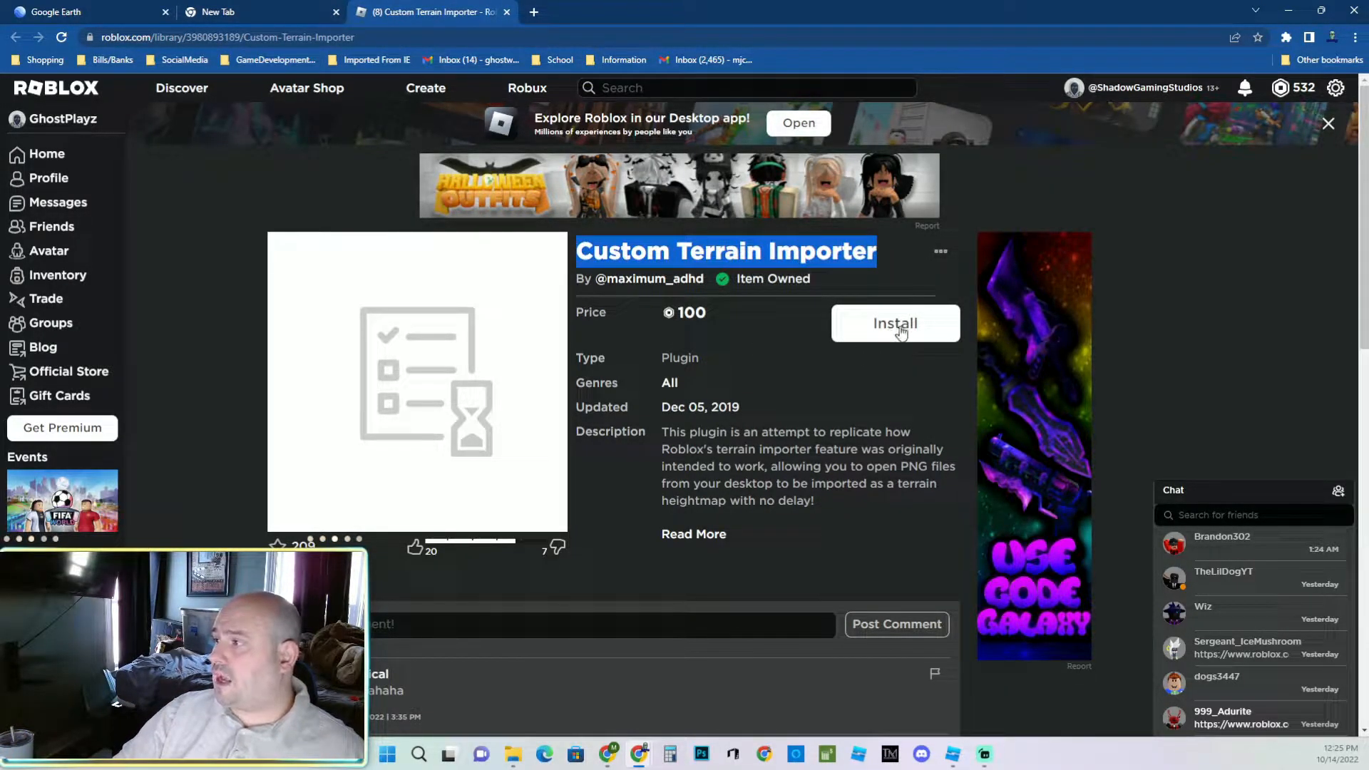
pyautogui.moveTo(664, 316); pyautogui.dragTo(740, 325)
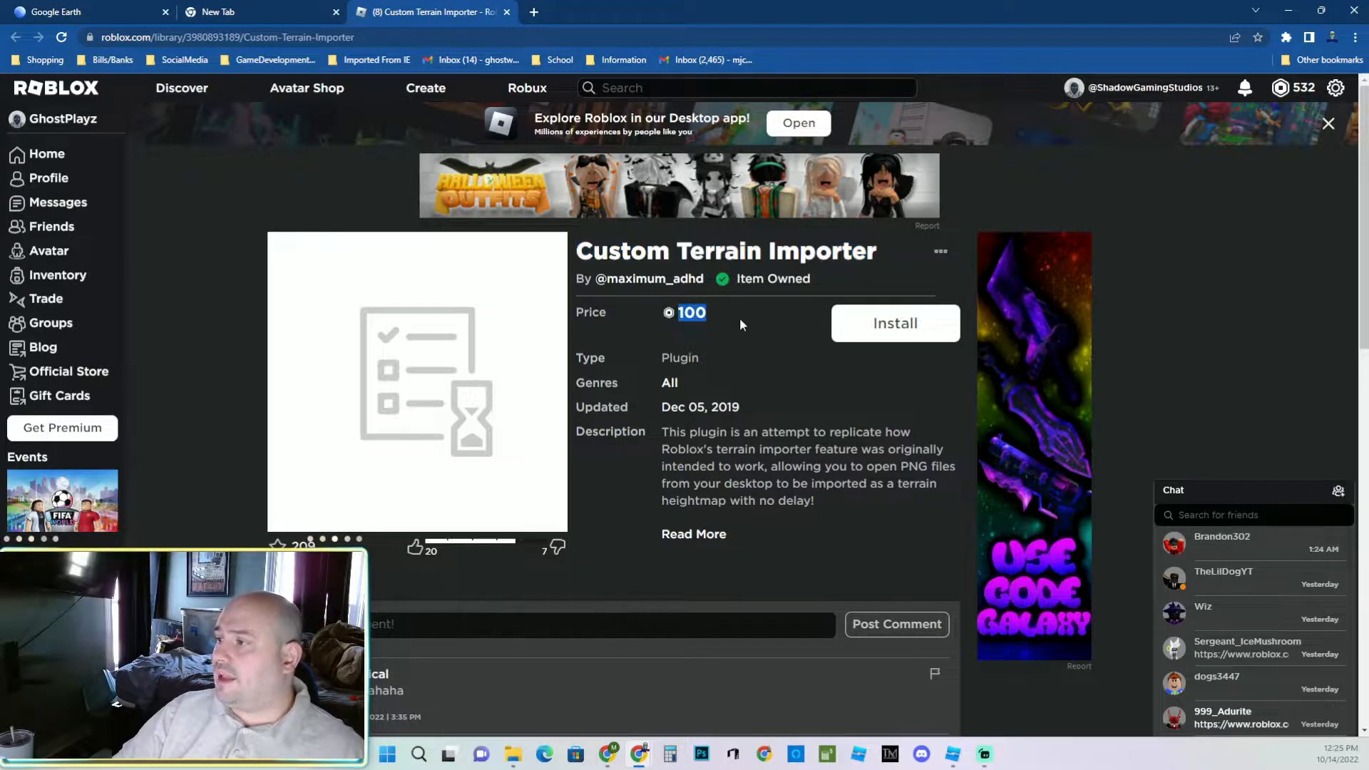
pyautogui.click(251, 9)
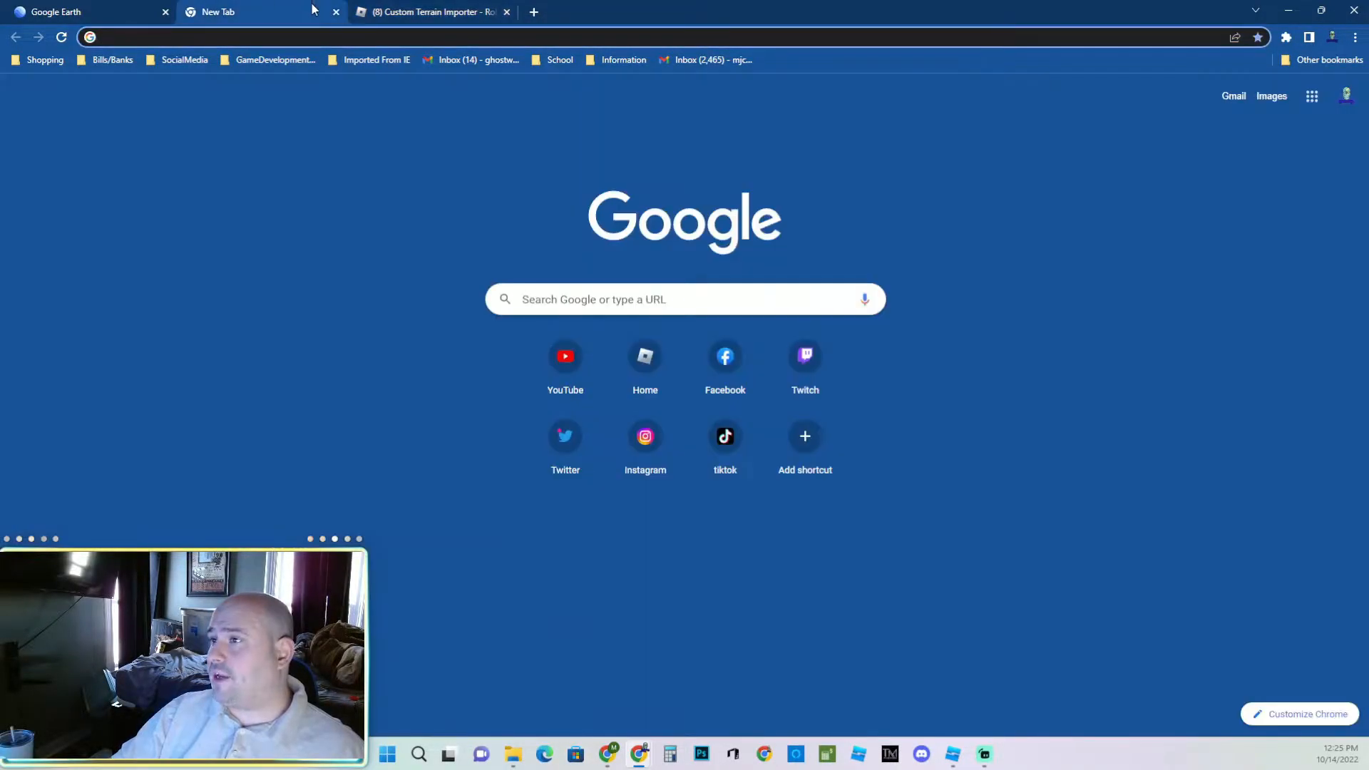
pyautogui.click(336, 13)
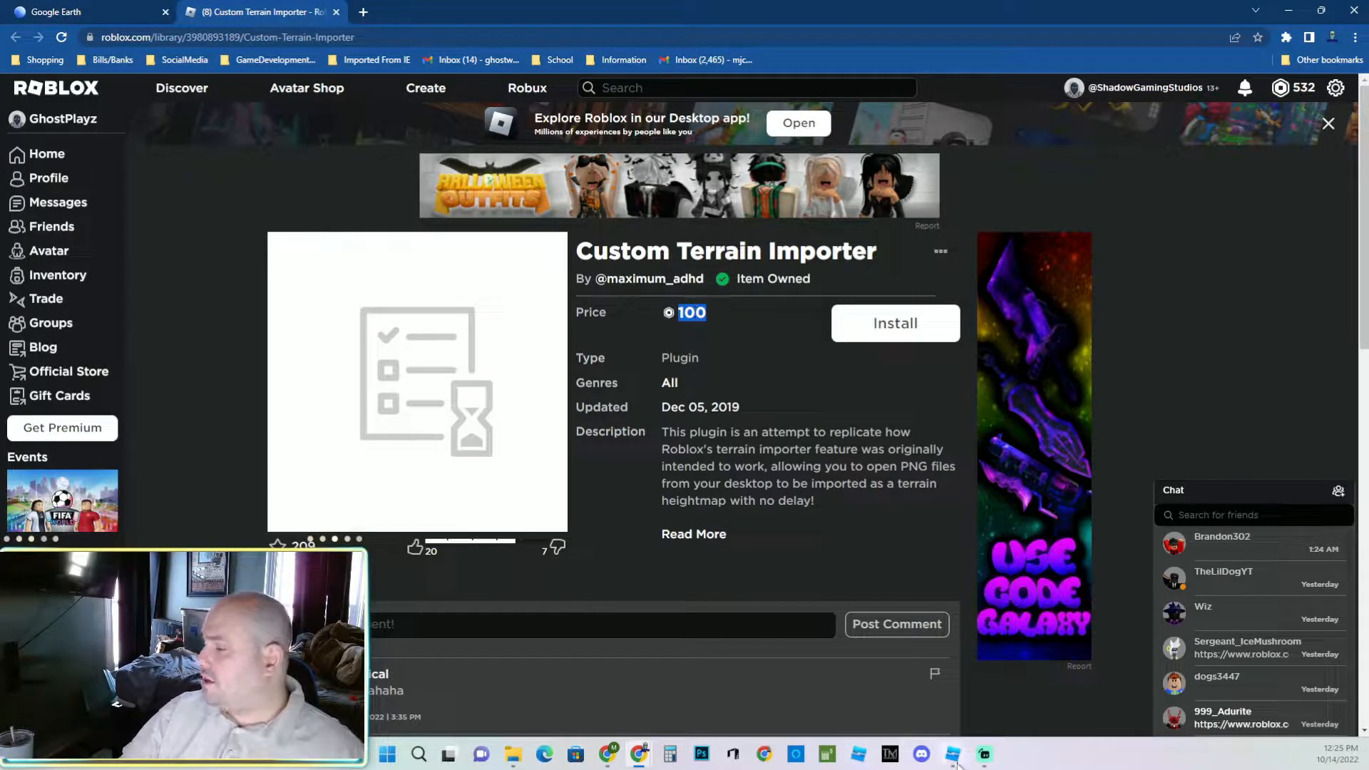
# Switch to the Astorian Empire RP place in Roblox Studio and view its airport and surrounding terrain.
pyautogui.moveTo(957, 765)
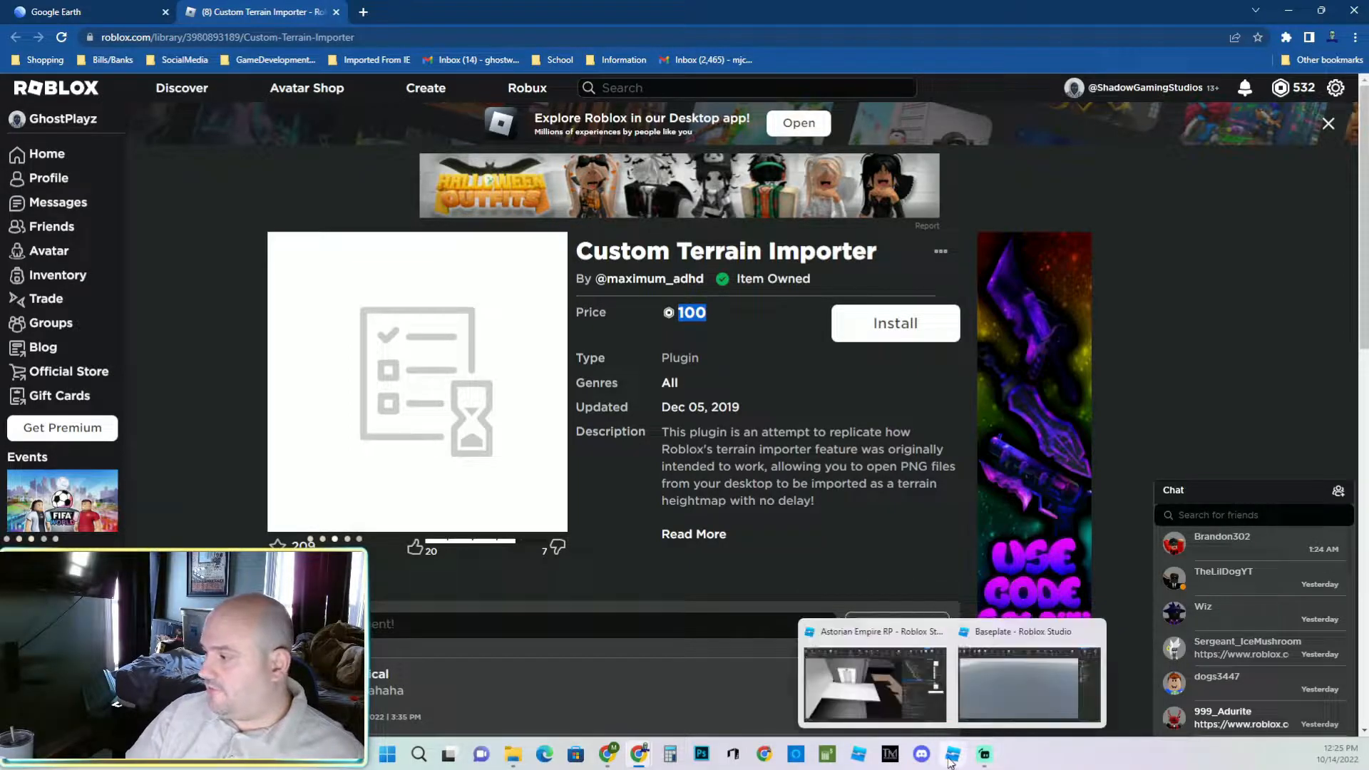
pyautogui.click(894, 699)
pyautogui.scroll(-10, 674, 353)
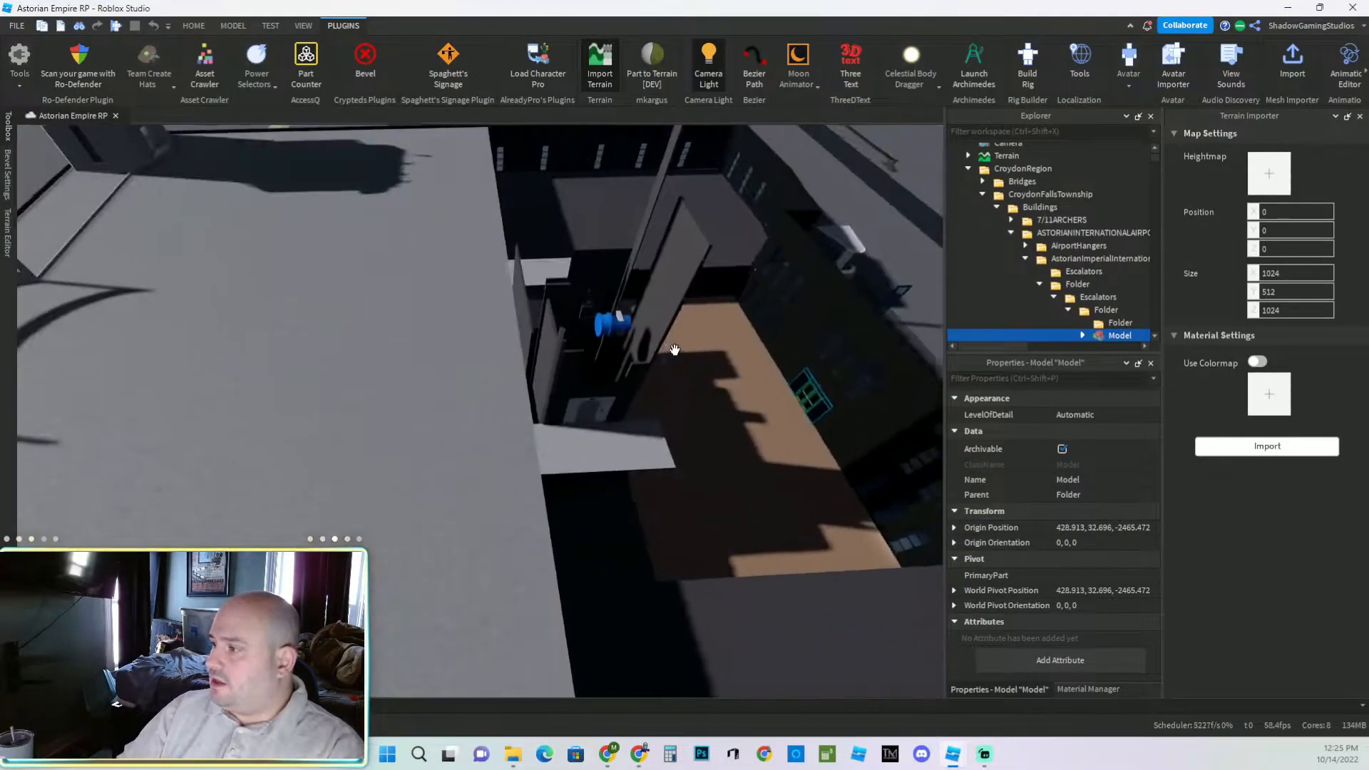
pyautogui.moveTo(675, 351); pyautogui.dragTo(675, 350, button='right')
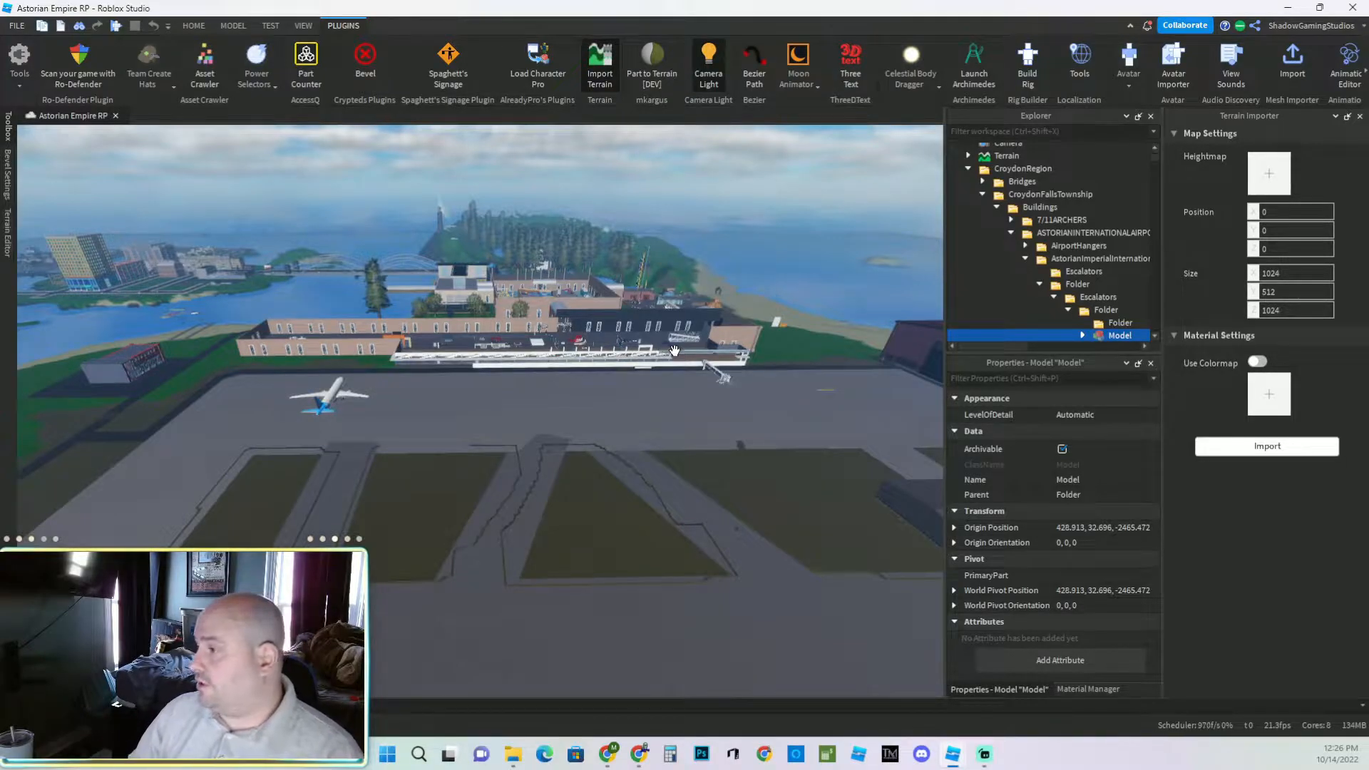
# Switch to the Baseplate place in Roblox Studio and delete its baseplate and spawn location.
pyautogui.moveTo(953, 754)
pyautogui.click(1026, 686)
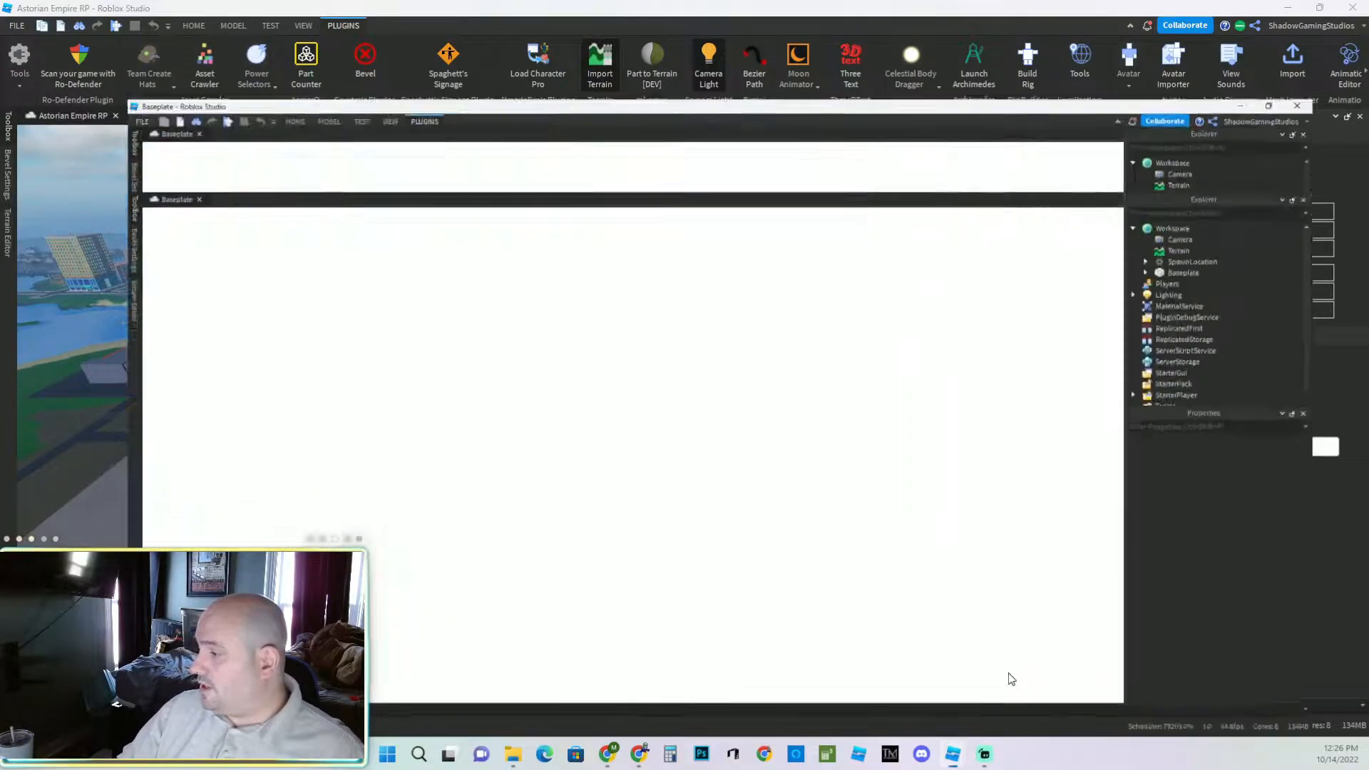
pyautogui.moveTo(579, 354); pyautogui.dragTo(635, 368, button='right')
pyautogui.scroll(-3, 579, 354)
pyautogui.click(575, 369)
pyautogui.press('Delete')
pyautogui.click(1206, 190)
pyautogui.press('Delete')
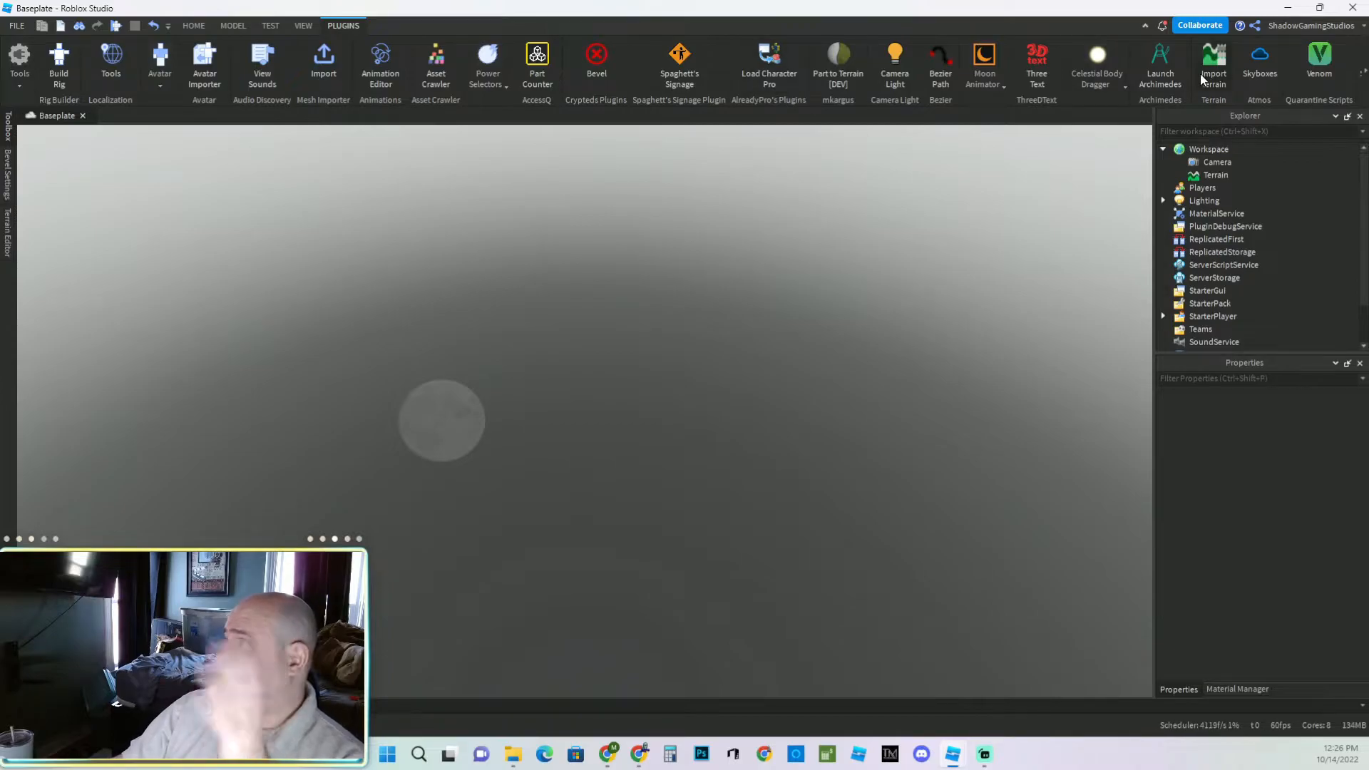
# Examine the installed plugins in Plugin Management, then close it.
pyautogui.click(27, 87)
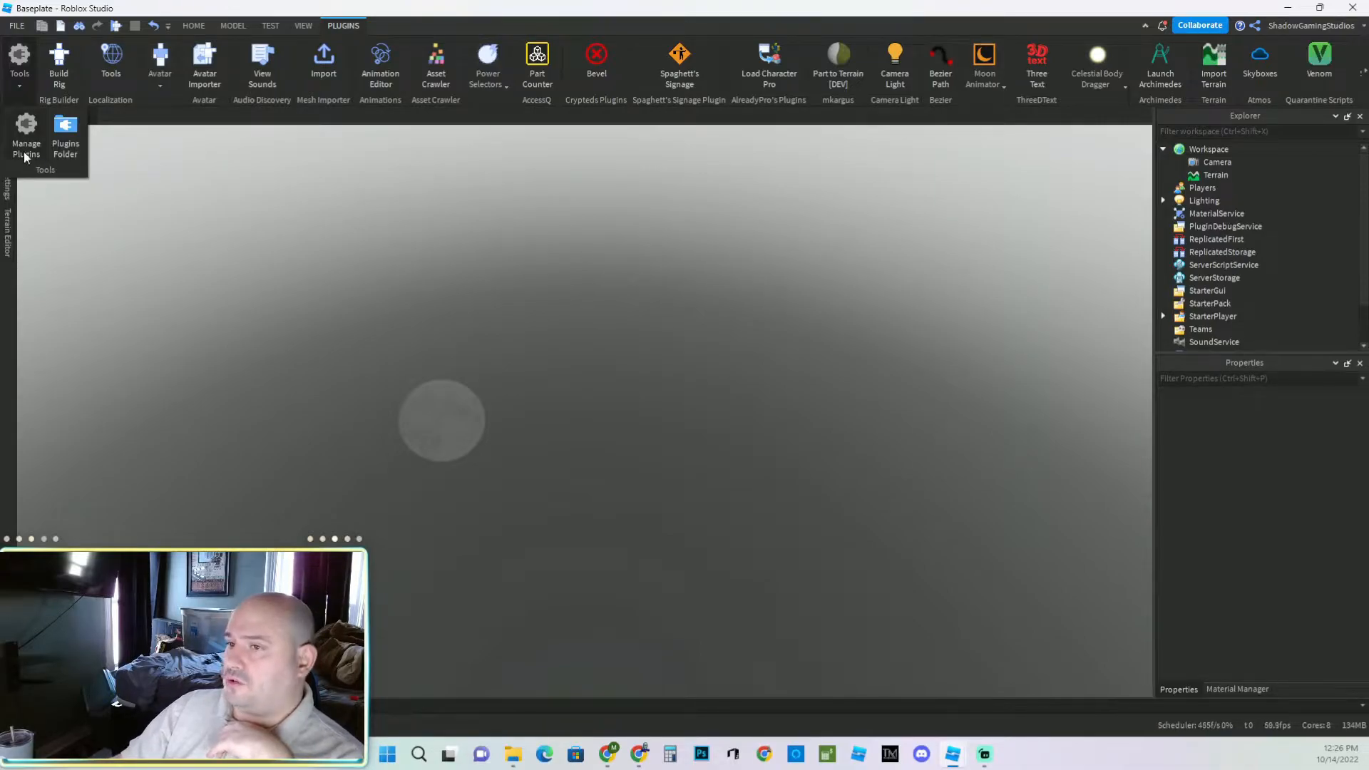
pyautogui.click(25, 148)
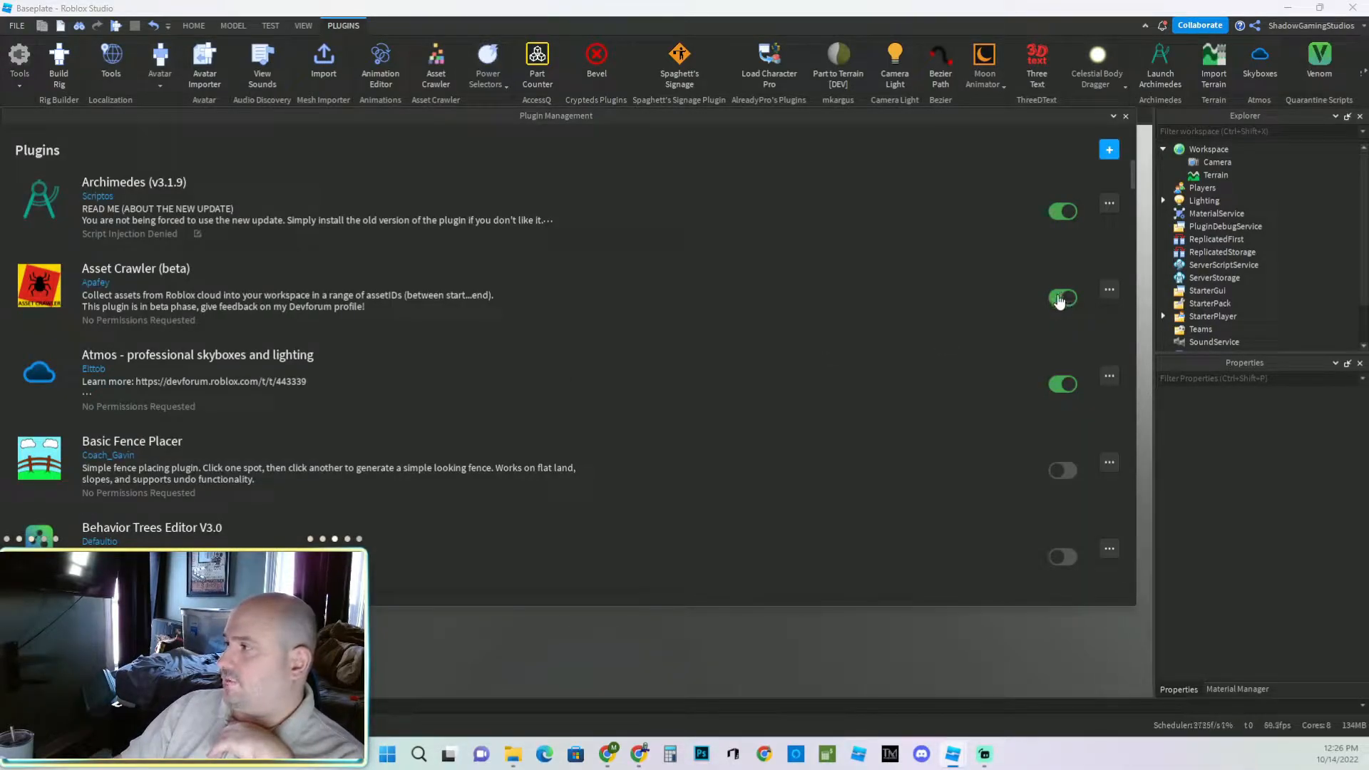
pyautogui.click(1126, 116)
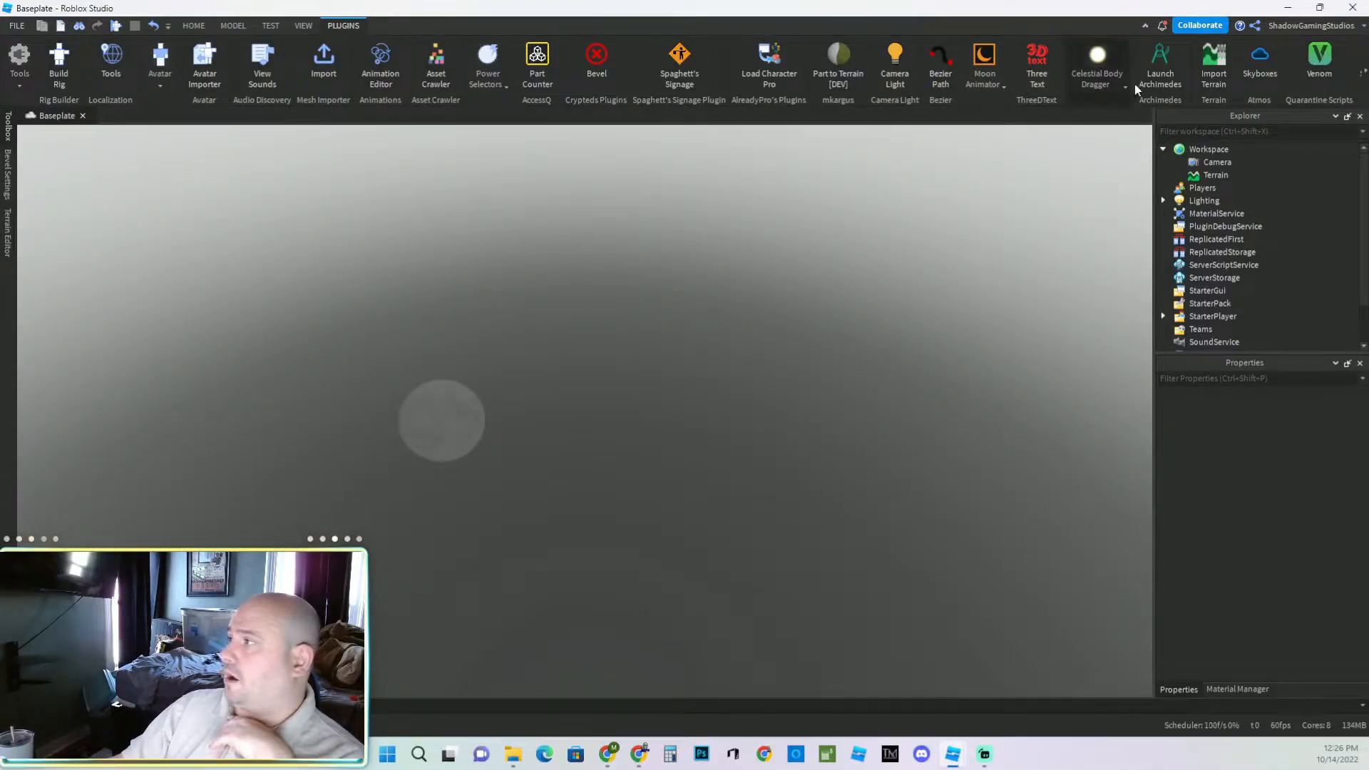
# Open the Terrain Importer plugin as a floating window, enlarge it to show all settings, and place it beside the Explorer.
pyautogui.click(1215, 76)
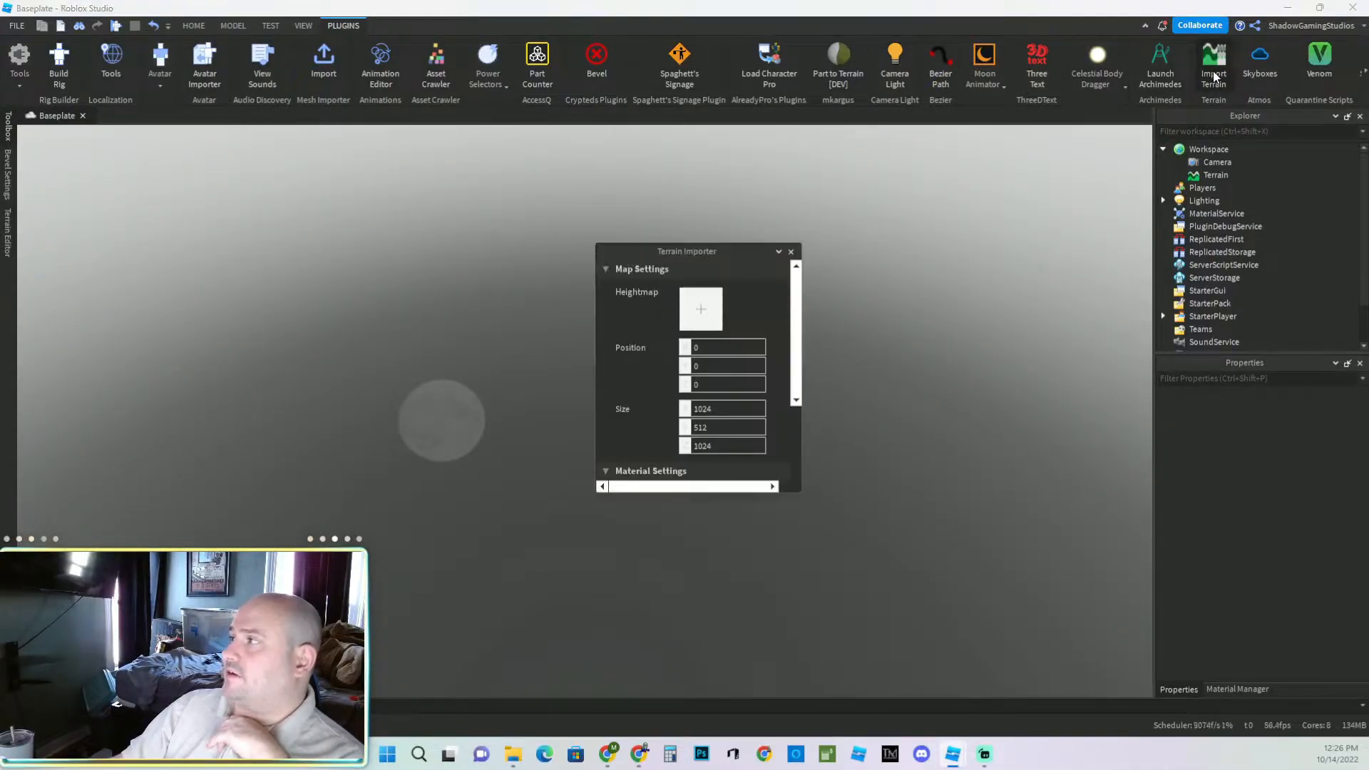
pyautogui.moveTo(715, 255); pyautogui.dragTo(1294, 229)
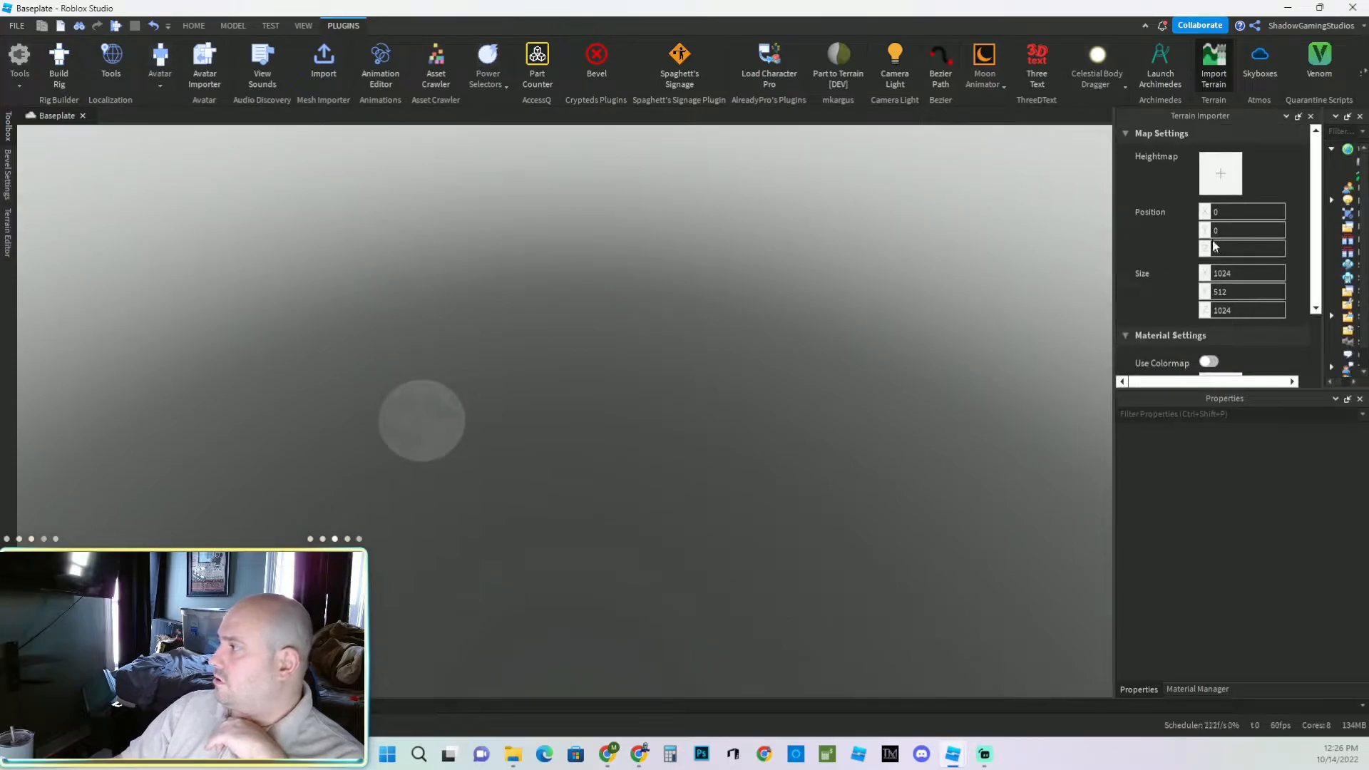
pyautogui.moveTo(1208, 128); pyautogui.dragTo(1005, 187)
pyautogui.moveTo(1047, 465); pyautogui.dragTo(1039, 710)
pyautogui.moveTo(1039, 188); pyautogui.dragTo(1069, 152)
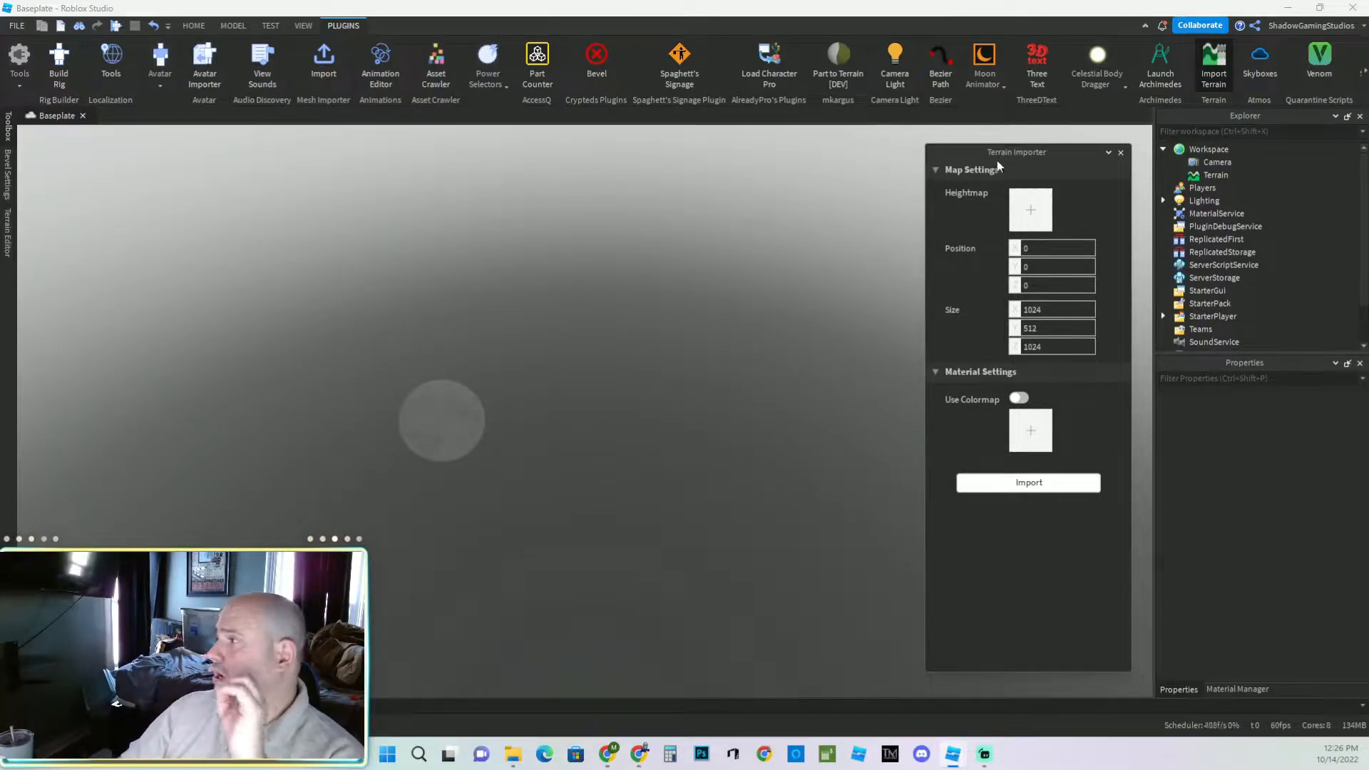
# Insert a Part into the Workspace and rename it Landmarker.
pyautogui.moveTo(588, 246); pyautogui.dragTo(583, 243, button='right')
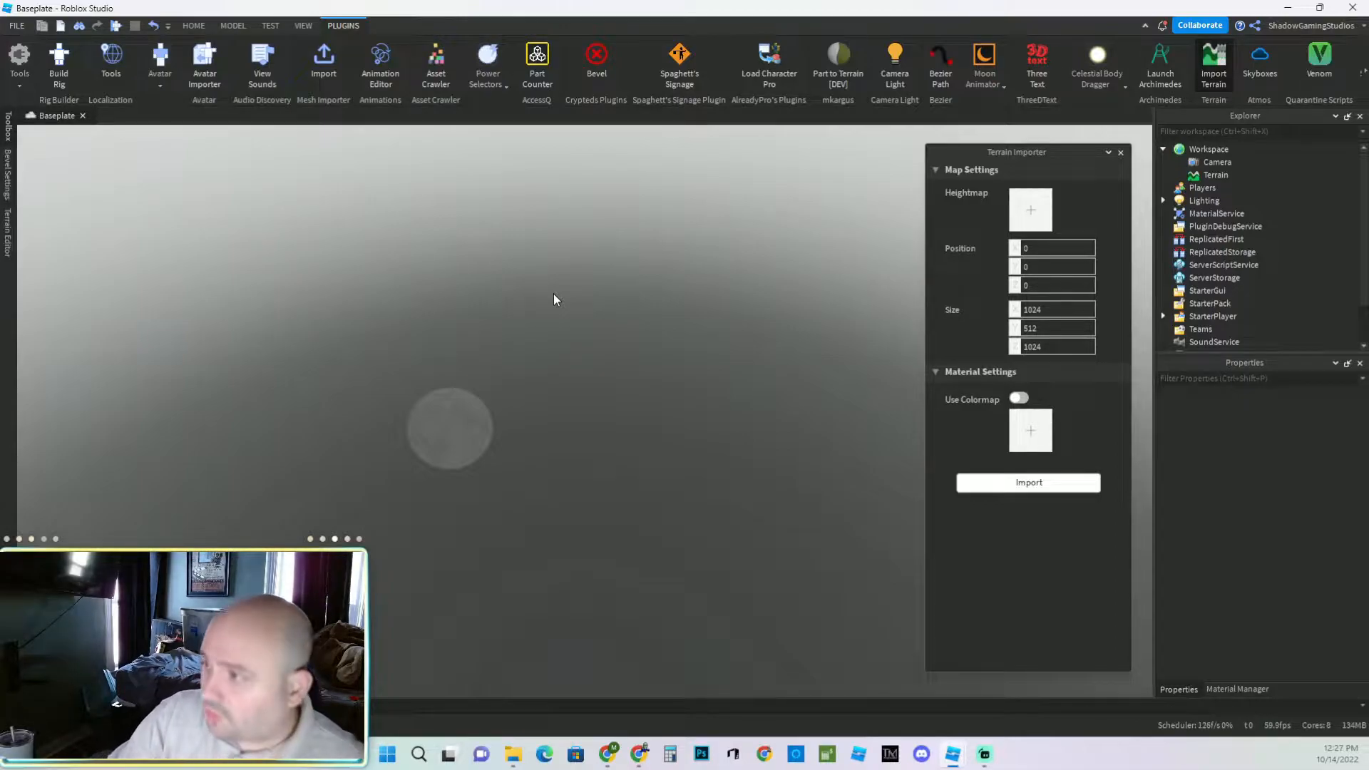
pyautogui.hotkey('ctrl', 'i')
pyautogui.write('part')
pyautogui.press('Return')
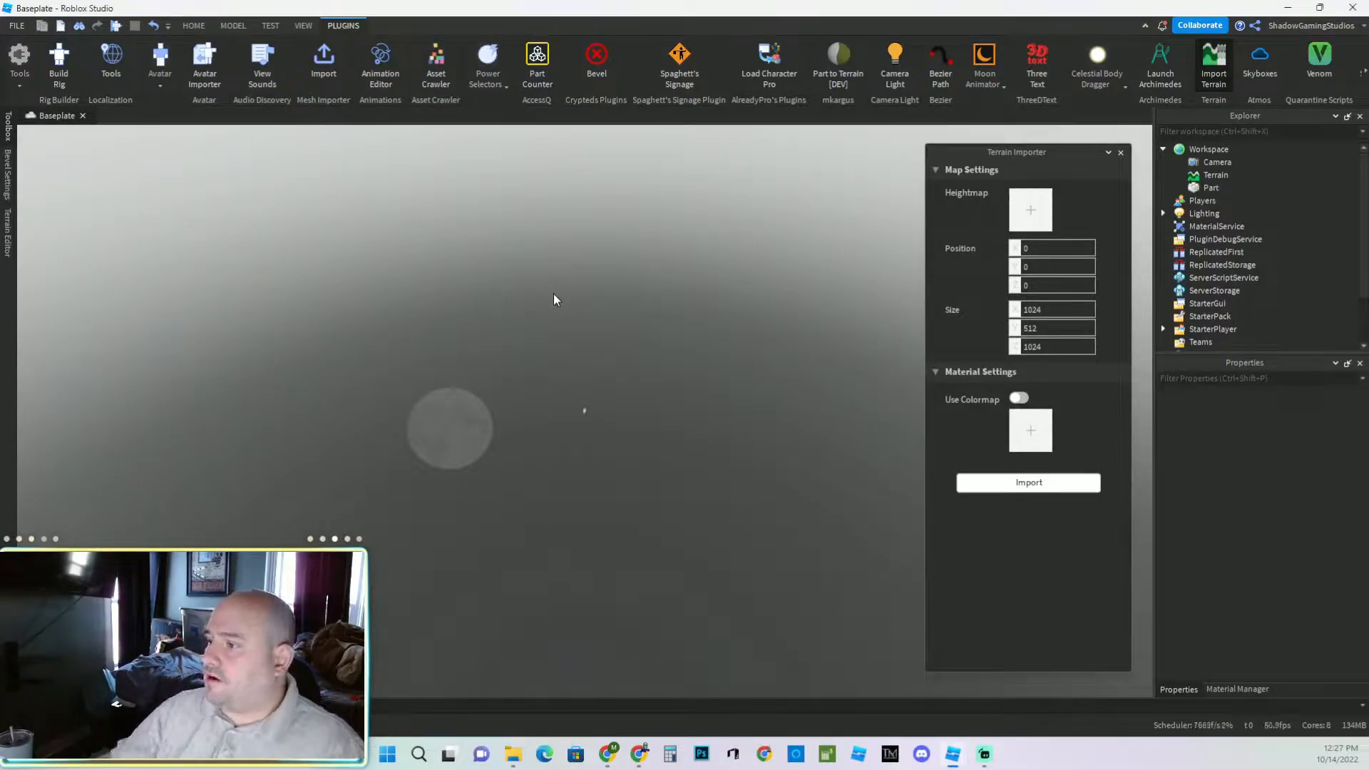
pyautogui.moveTo(526, 321); pyautogui.dragTo(629, 439)
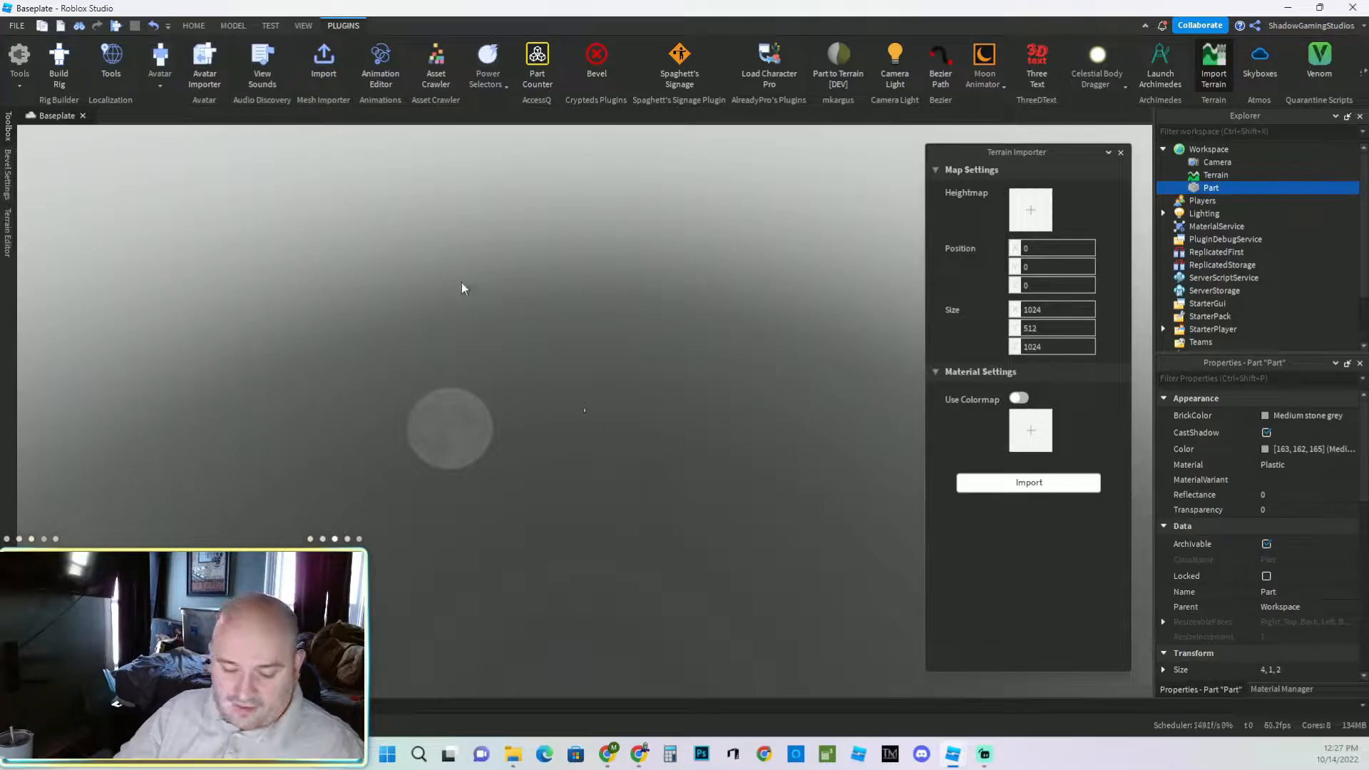
pyautogui.moveTo(575, 392); pyautogui.dragTo(623, 451)
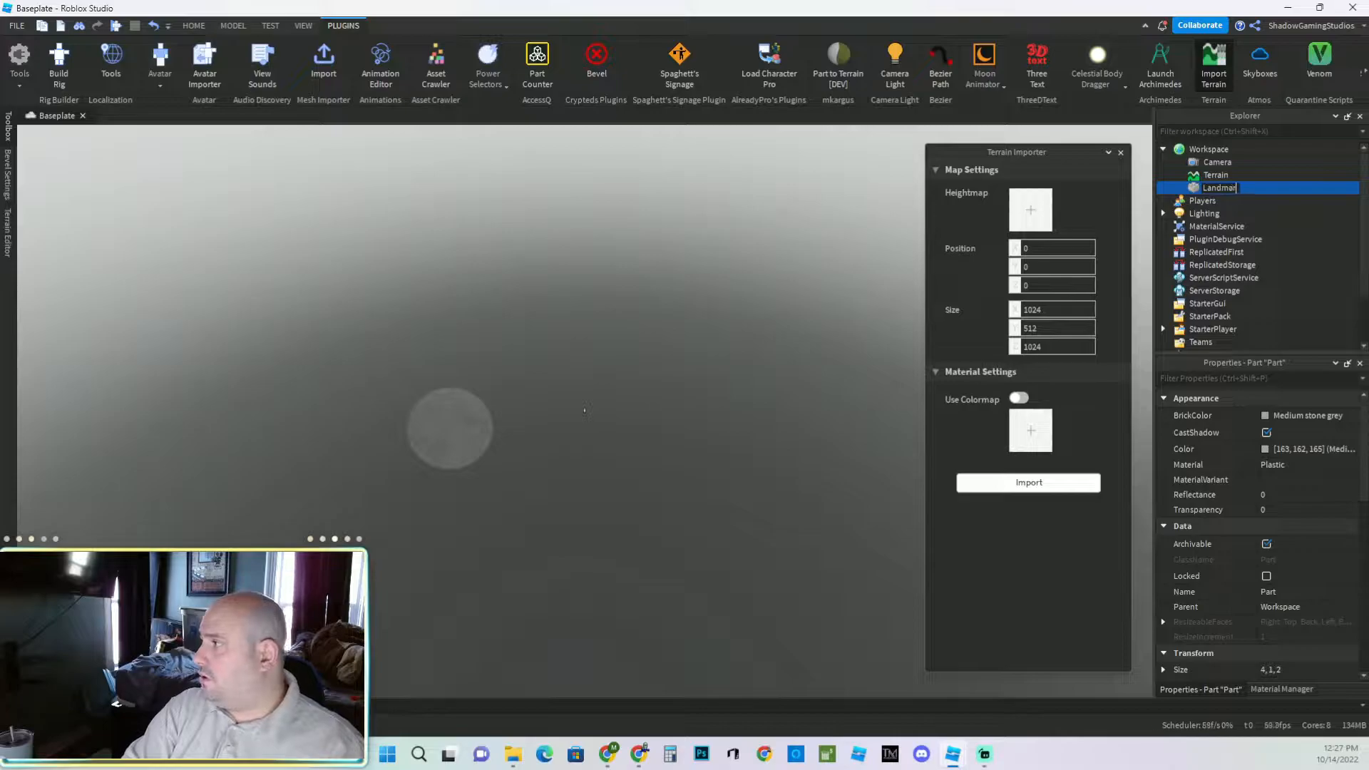
pyautogui.press('Return')
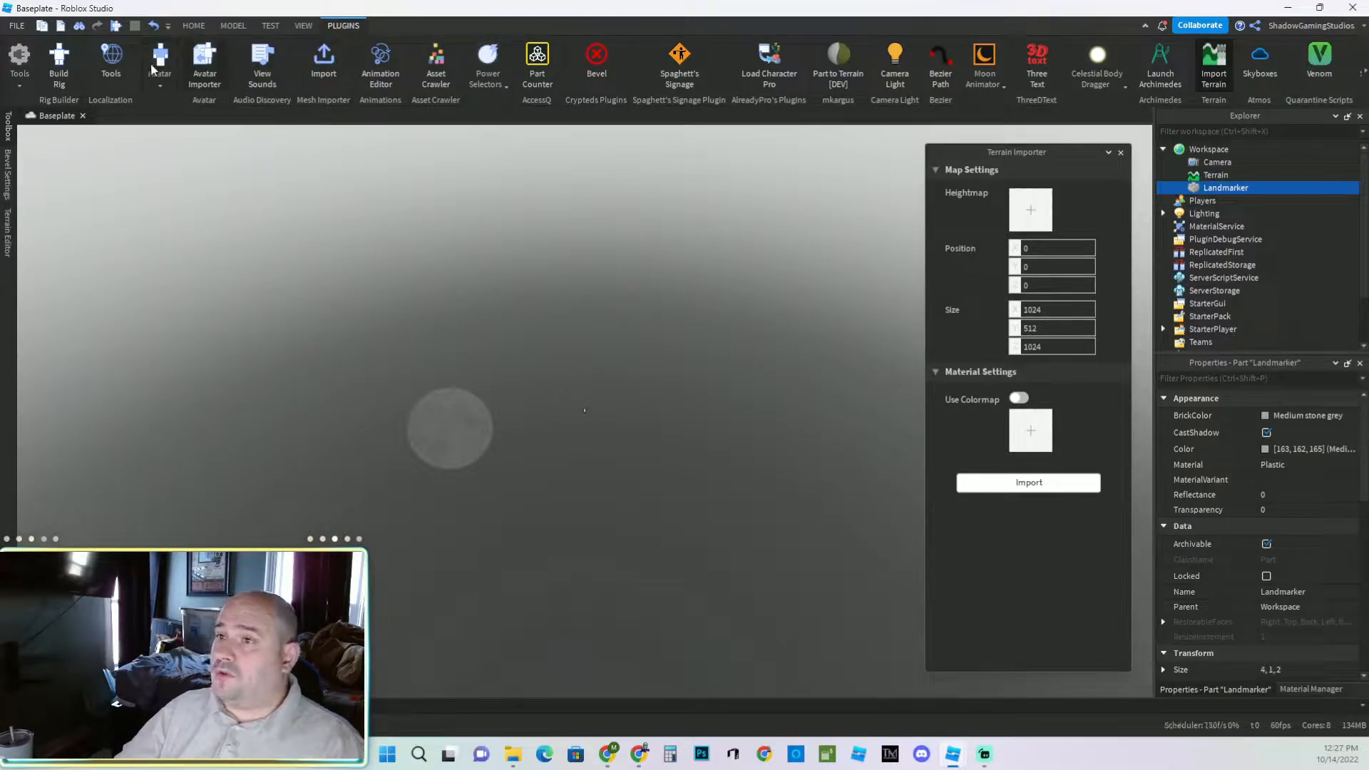
# Activate the Move tool for the Landmarker part, try moving it, undo the move and focus the view on the part.
pyautogui.click(232, 25)
pyautogui.click(46, 59)
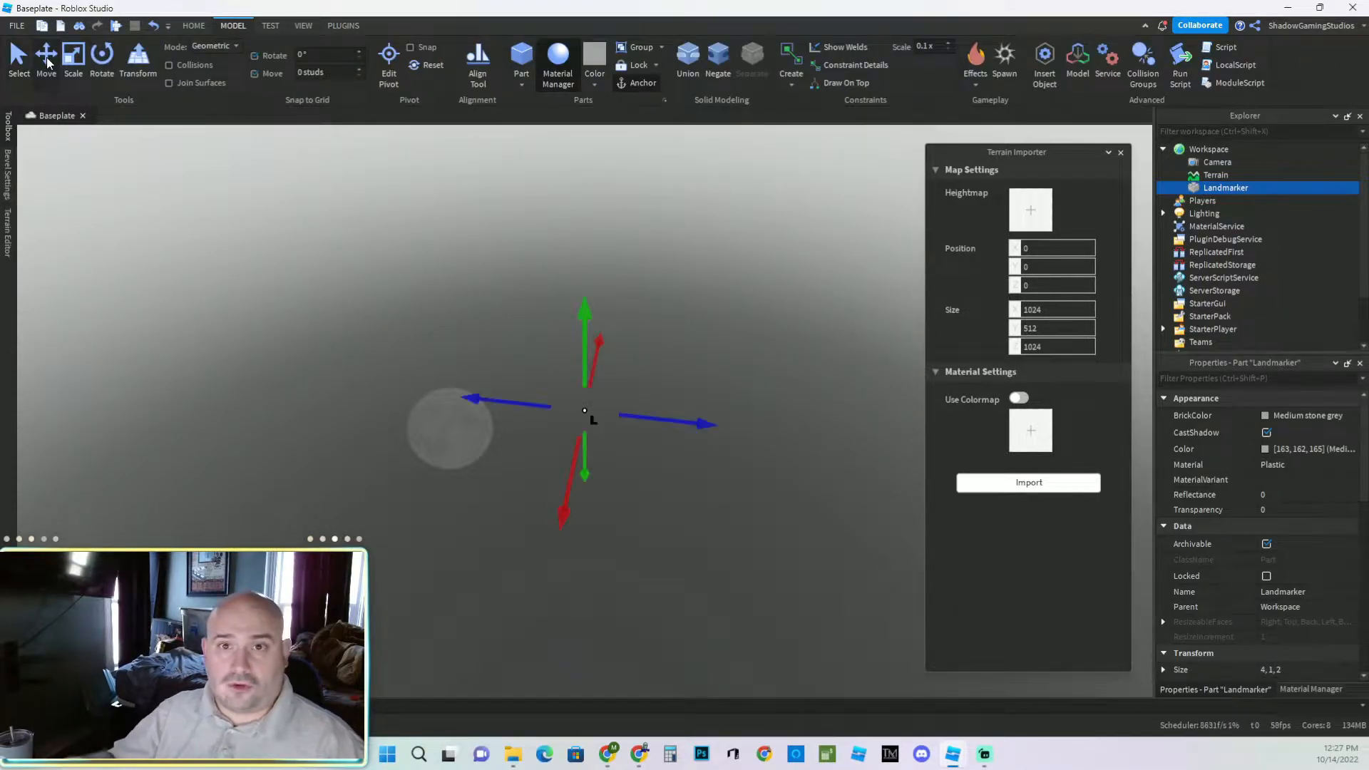
pyautogui.moveTo(654, 435); pyautogui.dragTo(658, 433, button='right')
pyautogui.moveTo(640, 387); pyautogui.dragTo(647, 344)
pyautogui.hotkey('ctrl', 'z')
pyautogui.moveTo(685, 562); pyautogui.dragTo(683, 562, button='right')
pyautogui.press('f')
pyautogui.moveTo(683, 562); pyautogui.dragTo(684, 562, button='right')
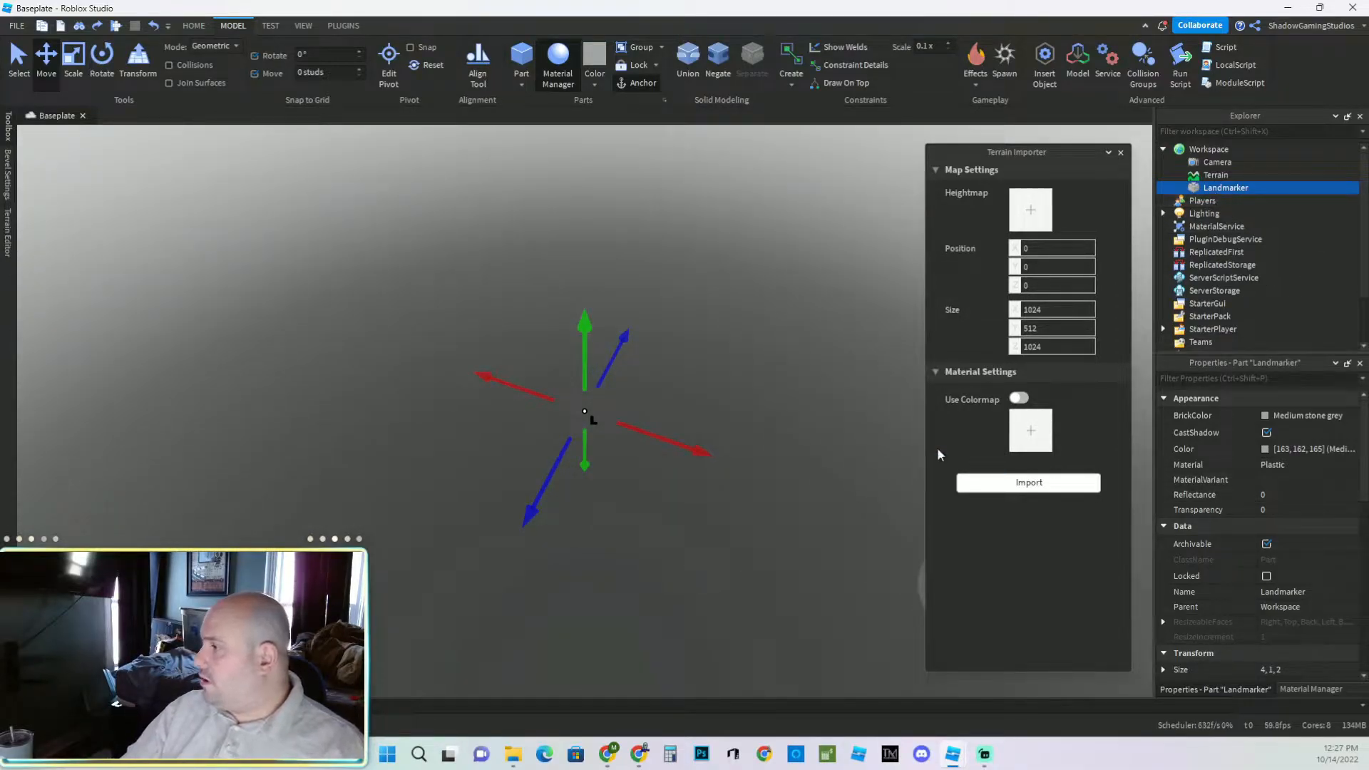
# Expand the Landmarker's Position property to show its separate X, Y and Z coordinates.
pyautogui.moveTo(661, 460); pyautogui.dragTo(660, 459, button='right')
pyautogui.scroll(-3, 1199, 542)
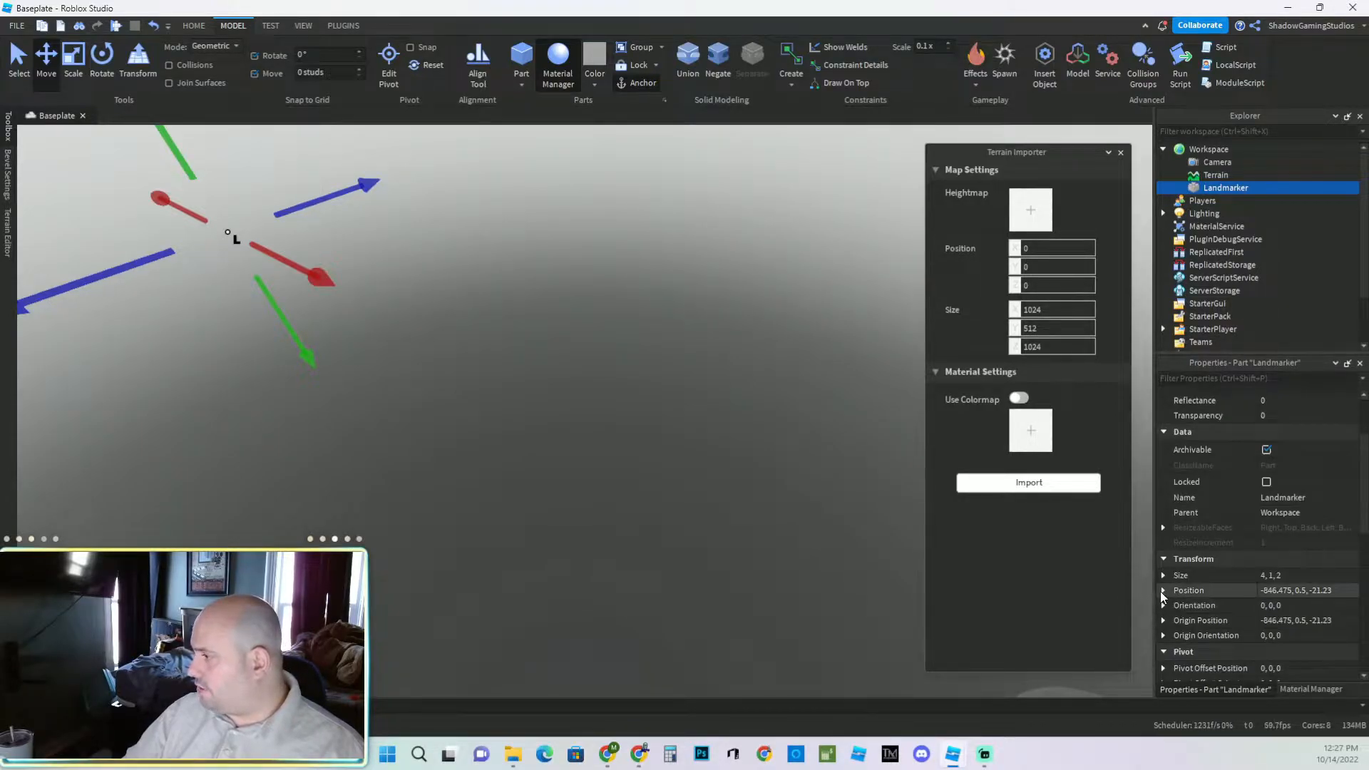
pyautogui.click(1162, 591)
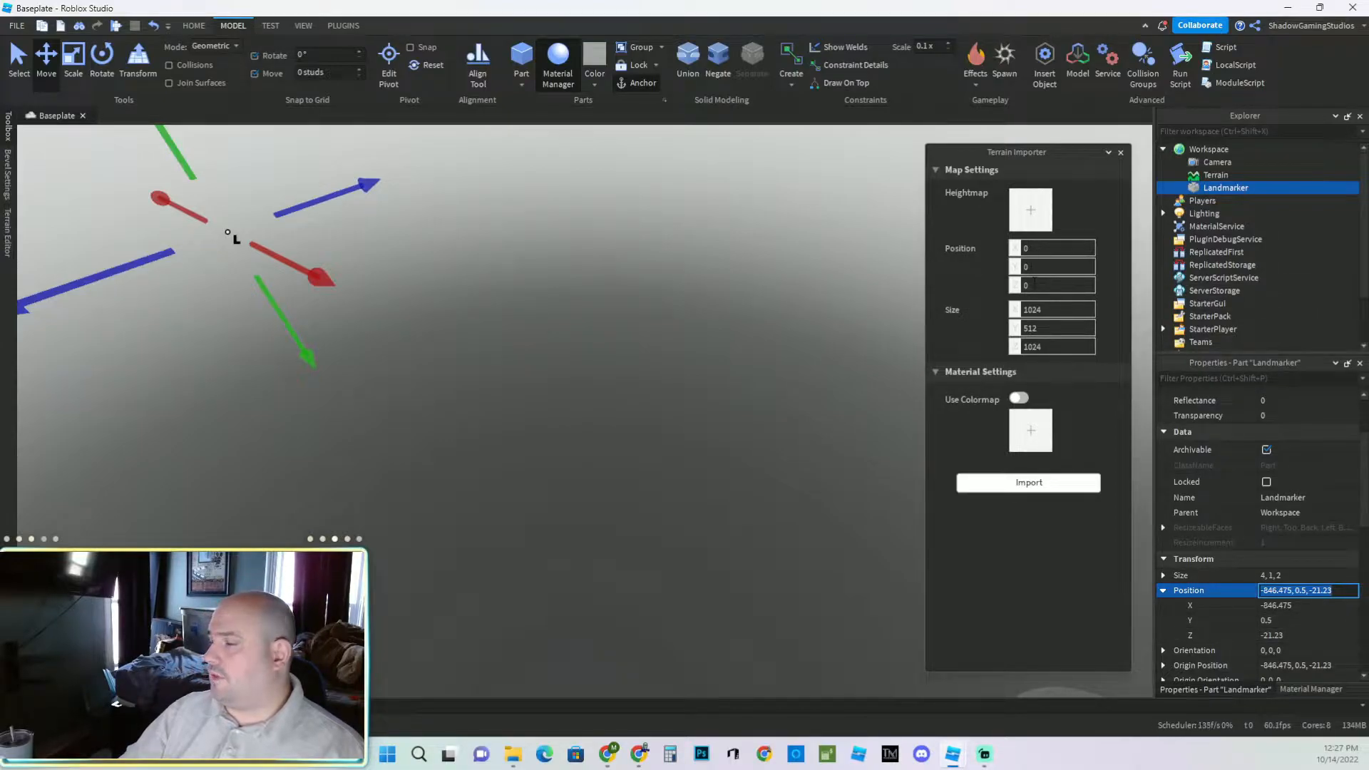
pyautogui.moveTo(550, 368)
pyautogui.mouseDown(button='right')
pyautogui.moveTo(537, 366)
pyautogui.moveTo(549, 372)
pyautogui.mouseUp(button='right')
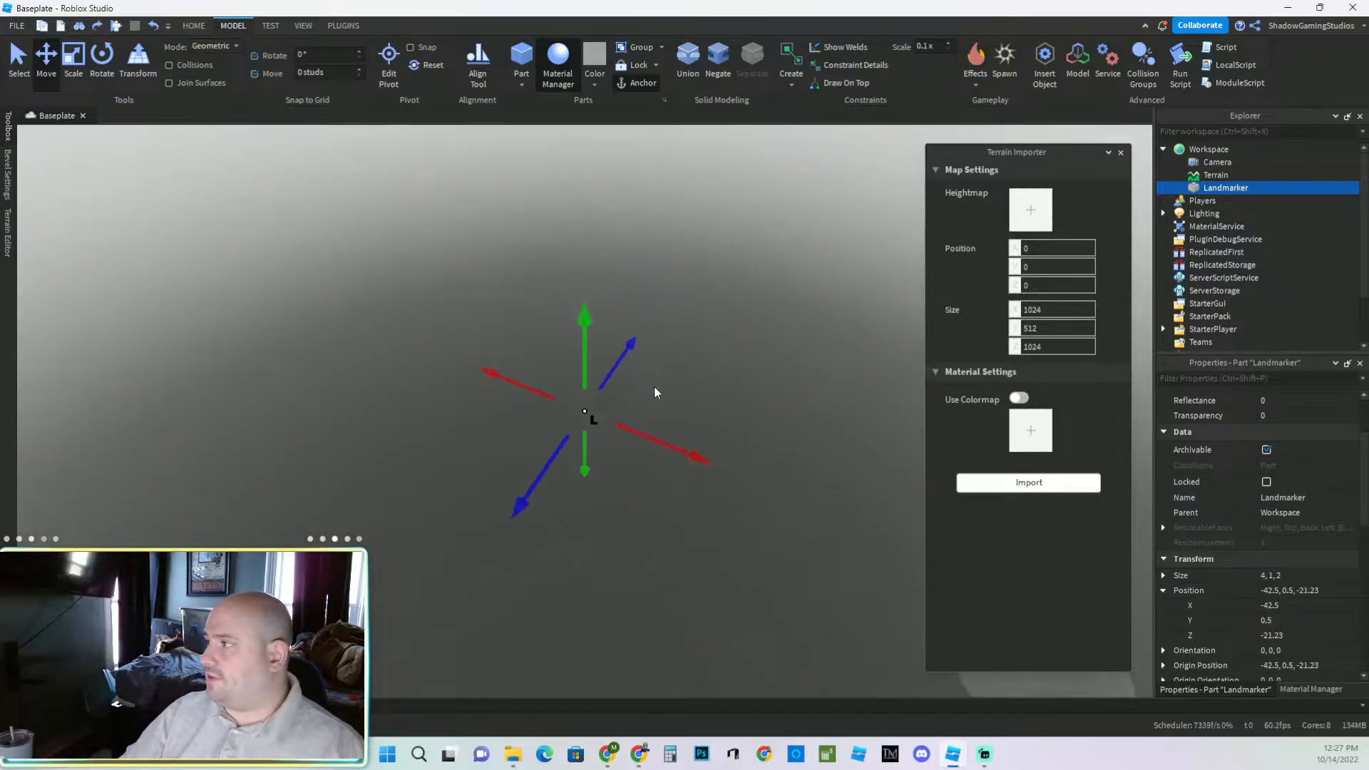
# Load the Landmass7898 image as both heightmap and colormap, and import it as terrain with position 0, 0, 0 and size 1024, 512, 1024.
pyautogui.click(1032, 212)
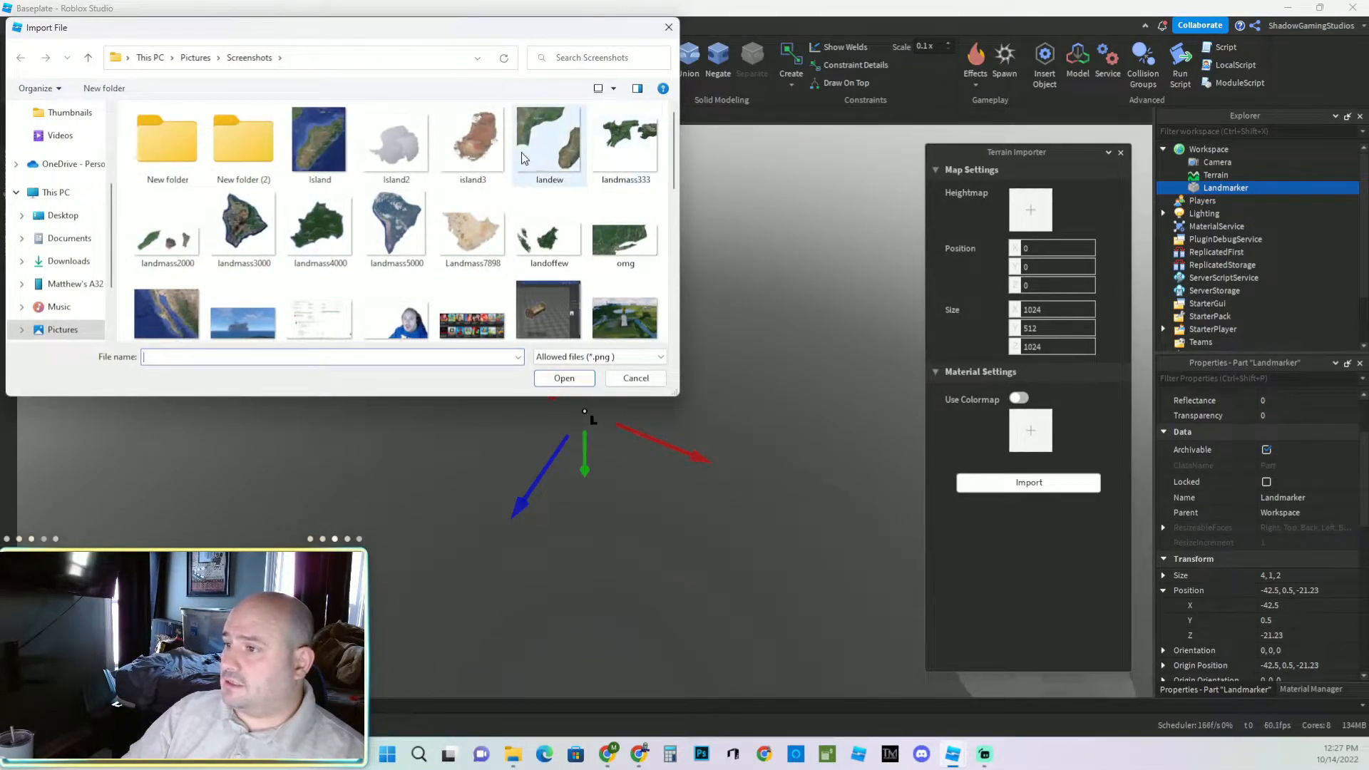
pyautogui.doubleClick(478, 233)
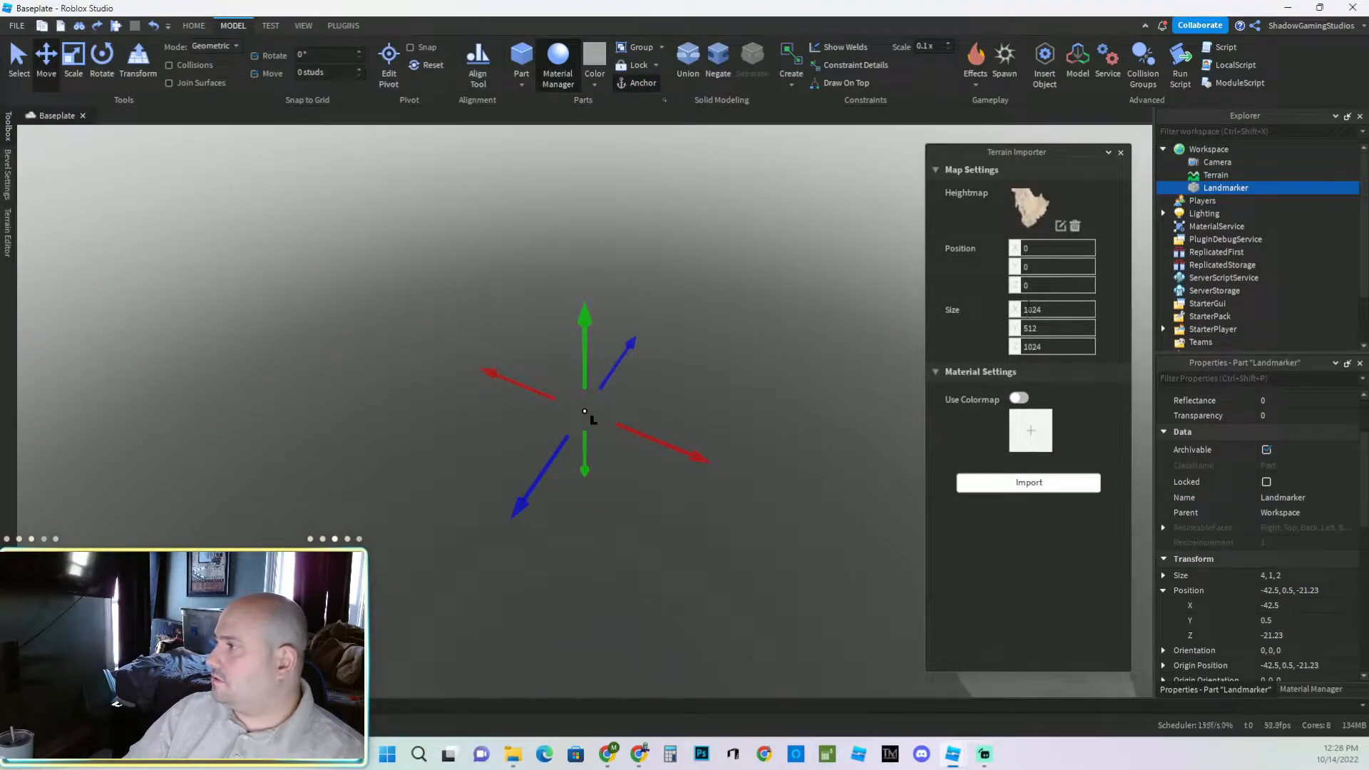
pyautogui.click(1031, 430)
pyautogui.doubleClick(469, 243)
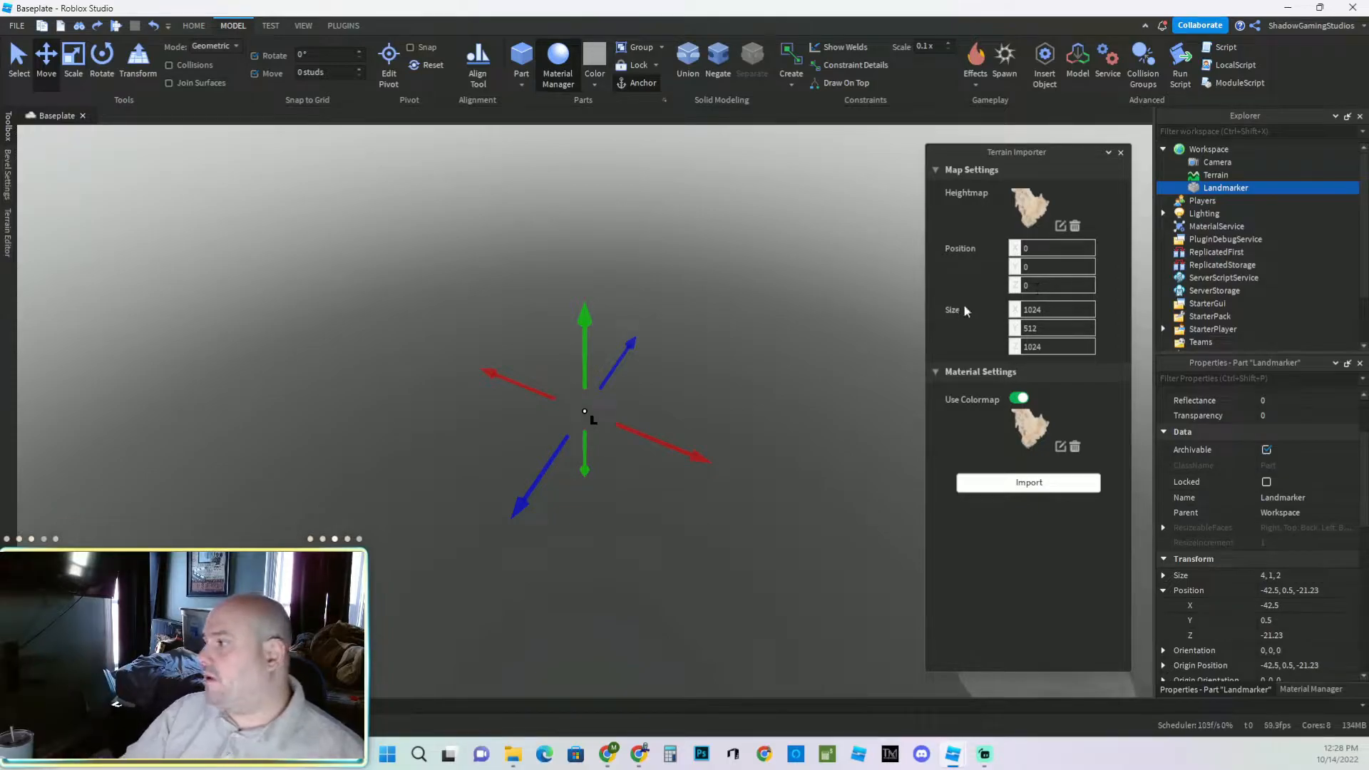
pyautogui.click(1022, 485)
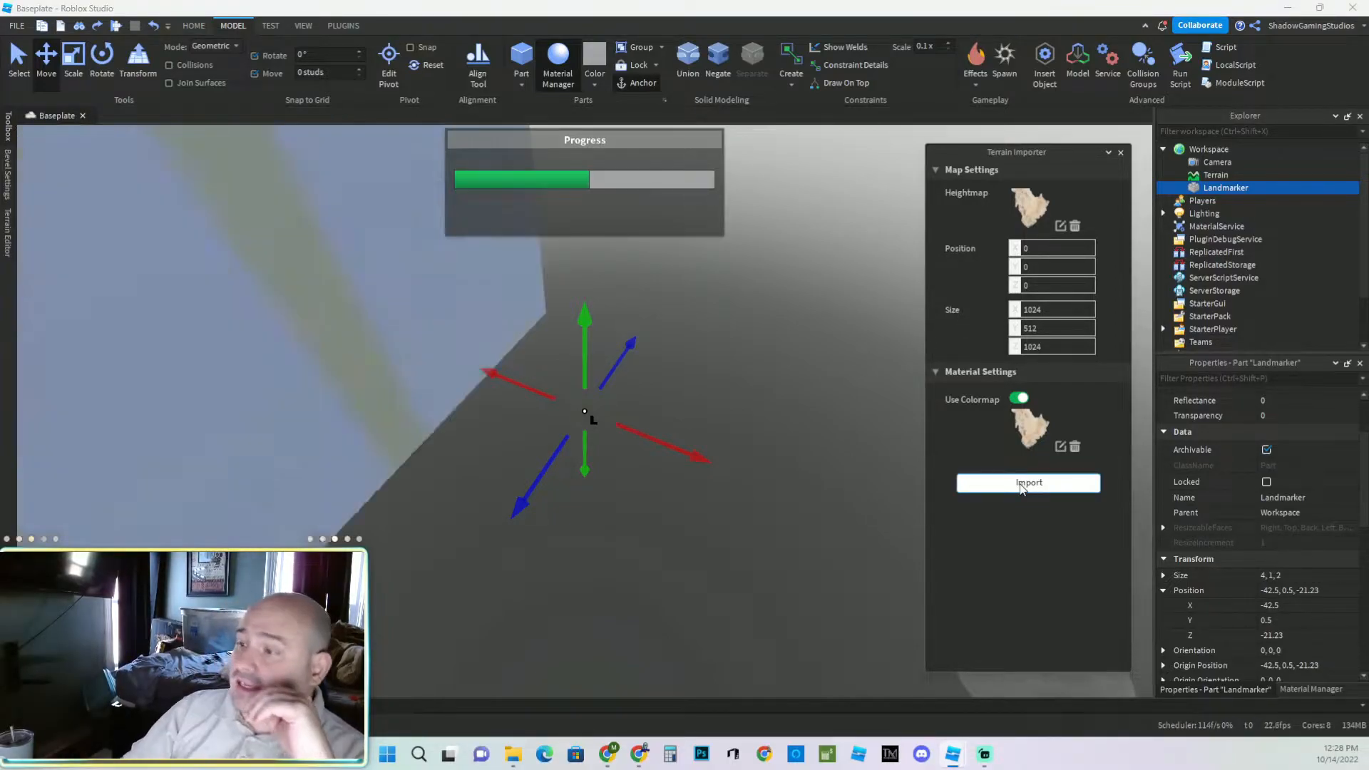
# Move the Landmarker part along the X axis to about -769.6, into the empty space beside the imported landmass.
pyautogui.scroll(-10, 585, 445)
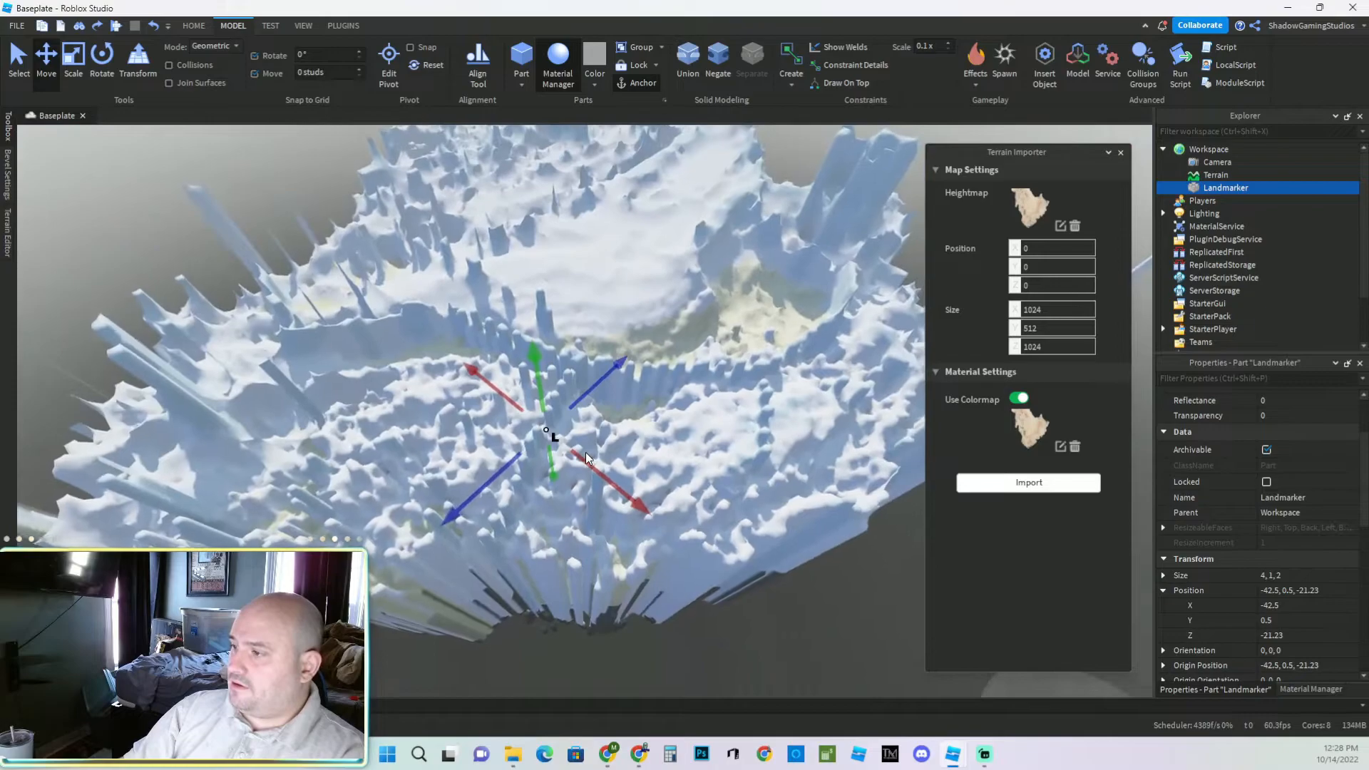
pyautogui.moveTo(585, 454); pyautogui.dragTo(585, 453, button='right')
pyautogui.moveTo(456, 392); pyautogui.dragTo(455, 396, button='right')
pyautogui.moveTo(519, 452); pyautogui.dragTo(525, 452, button='right')
pyautogui.moveTo(618, 418); pyautogui.dragTo(790, 482)
pyautogui.moveTo(790, 482); pyautogui.dragTo(790, 482, button='right')
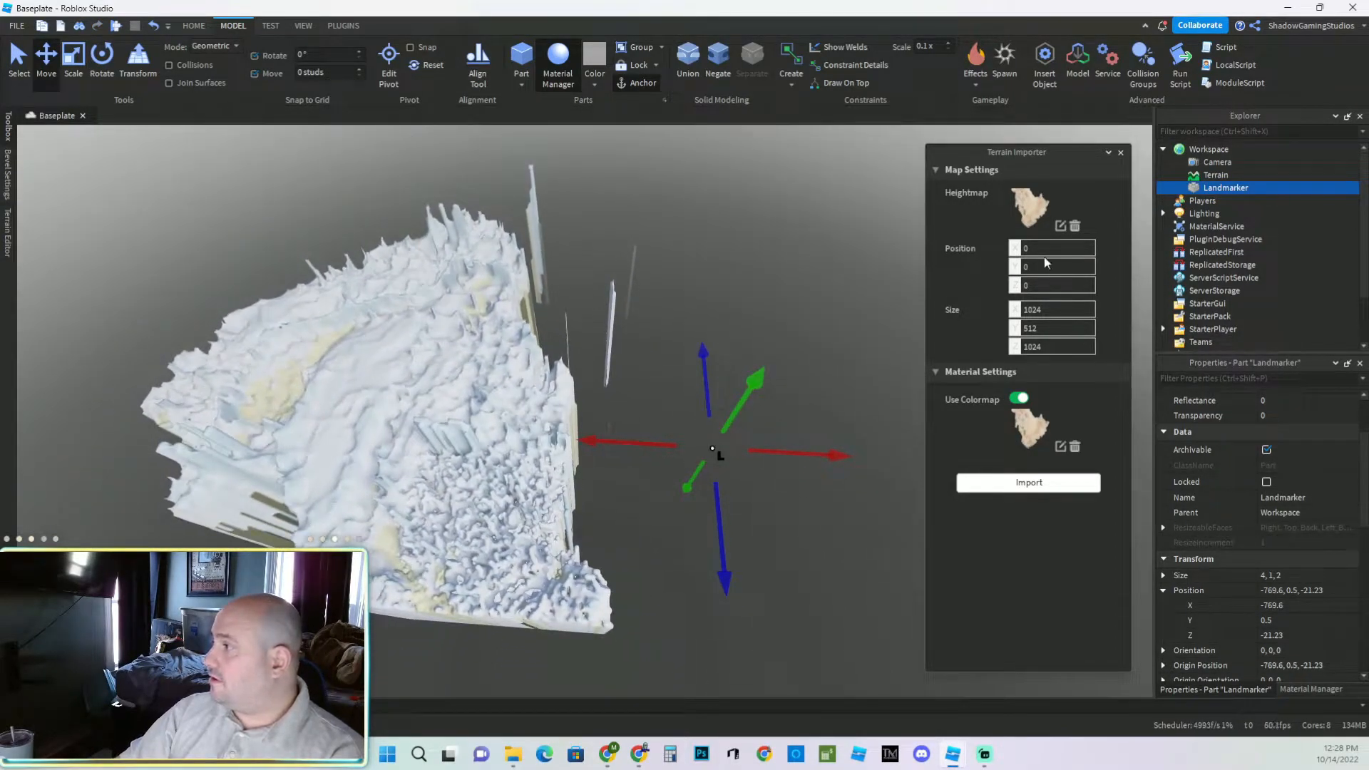
# Copy the Landmarker's coordinates into the Terrain Importer, setting its Position to -769.6, 0.5, -21.23.
pyautogui.click(1208, 605)
pyautogui.hotkey('ctrl', 'c')
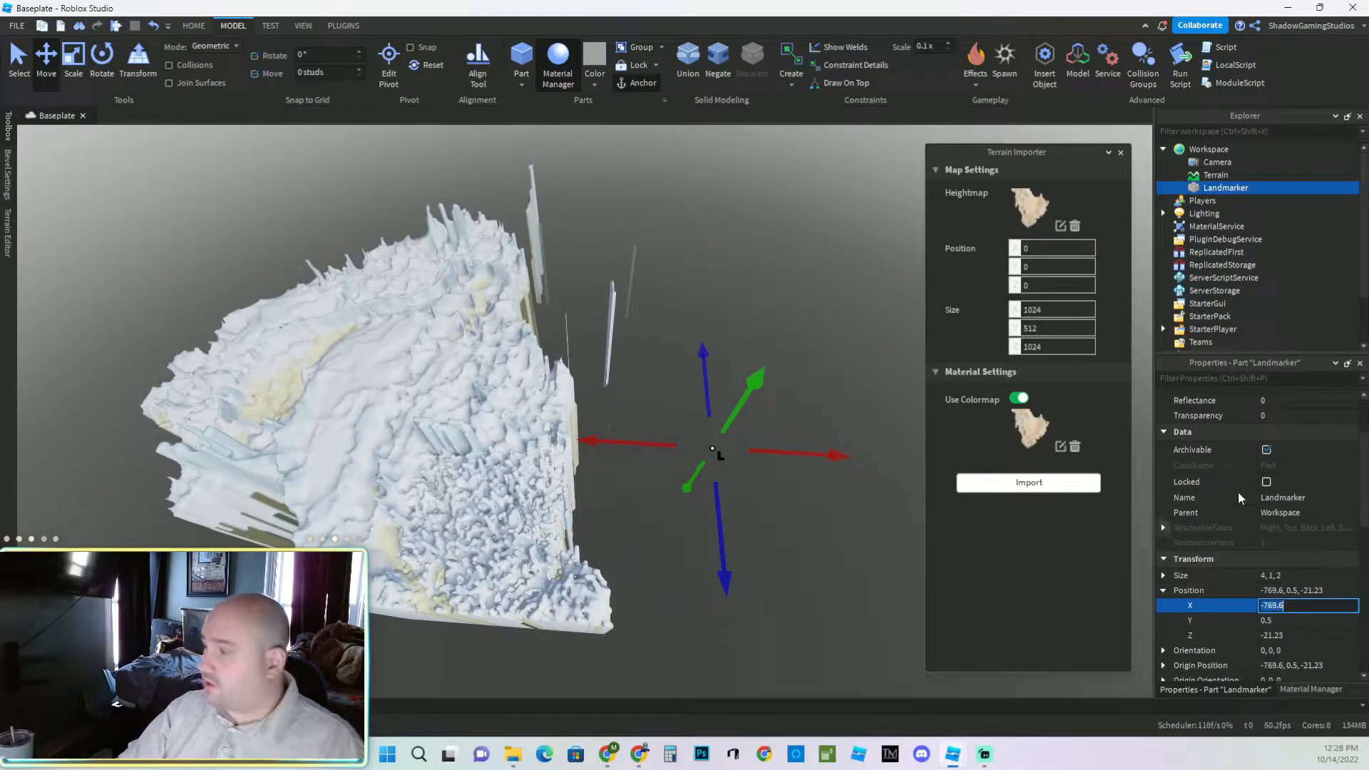
pyautogui.click(1050, 249)
pyautogui.hotkey('ctrl', 'v')
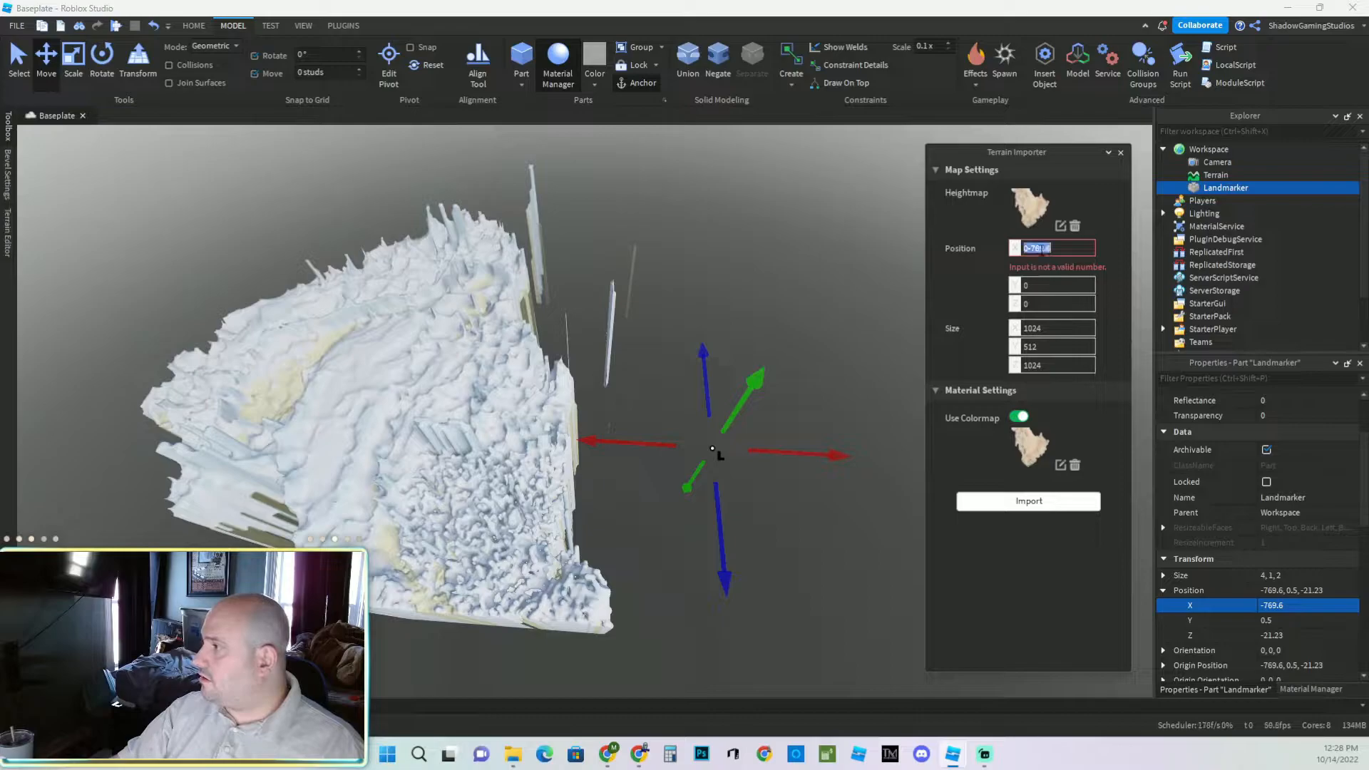
pyautogui.hotkey('ctrl', 'v')
pyautogui.click(1319, 620)
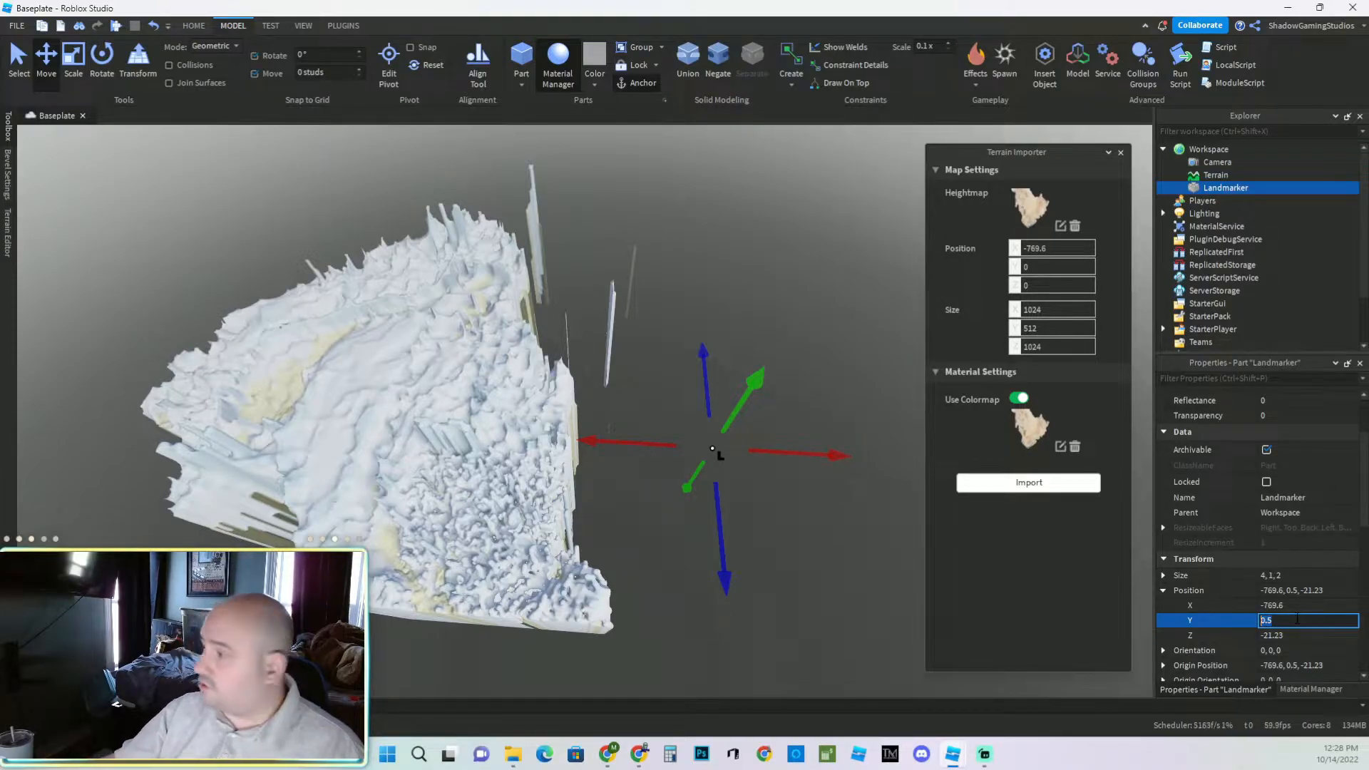
pyautogui.click(1035, 267)
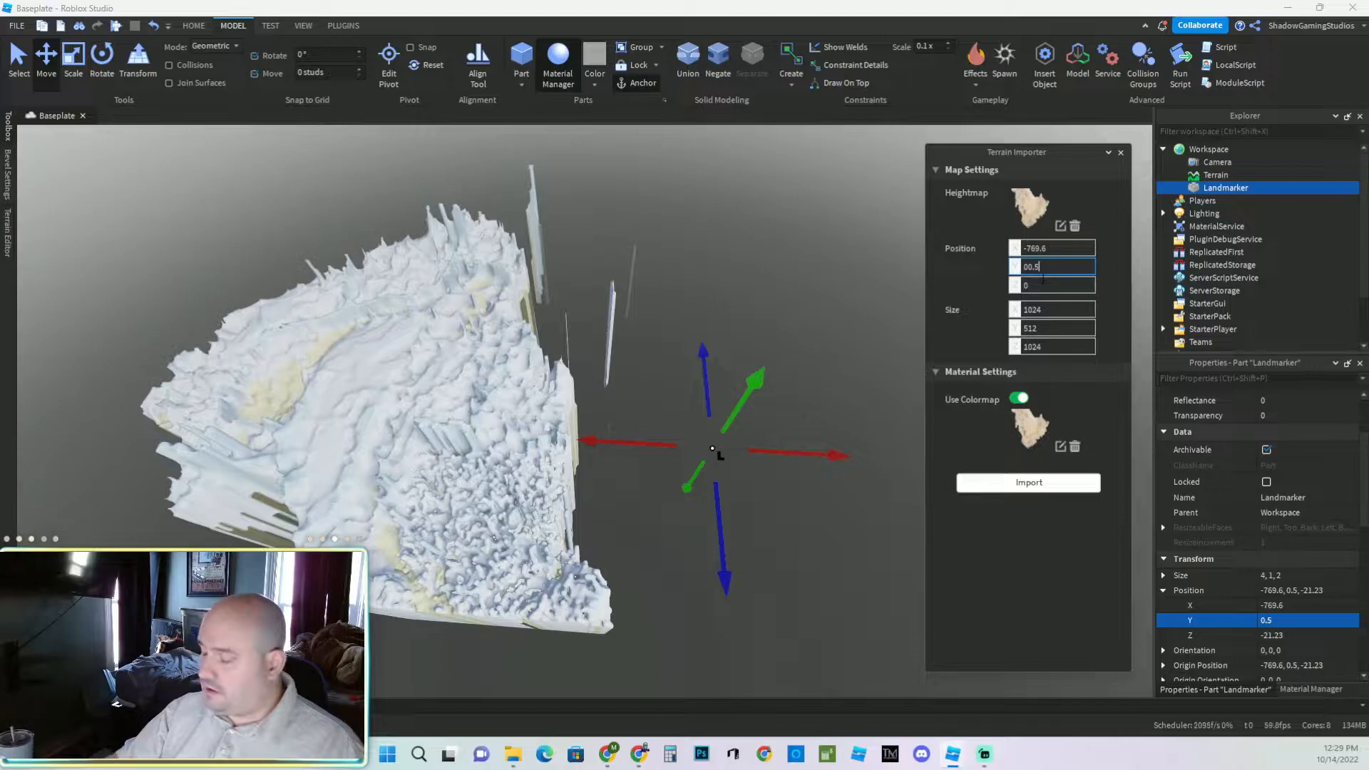
pyautogui.press('Return')
pyautogui.click(1288, 635)
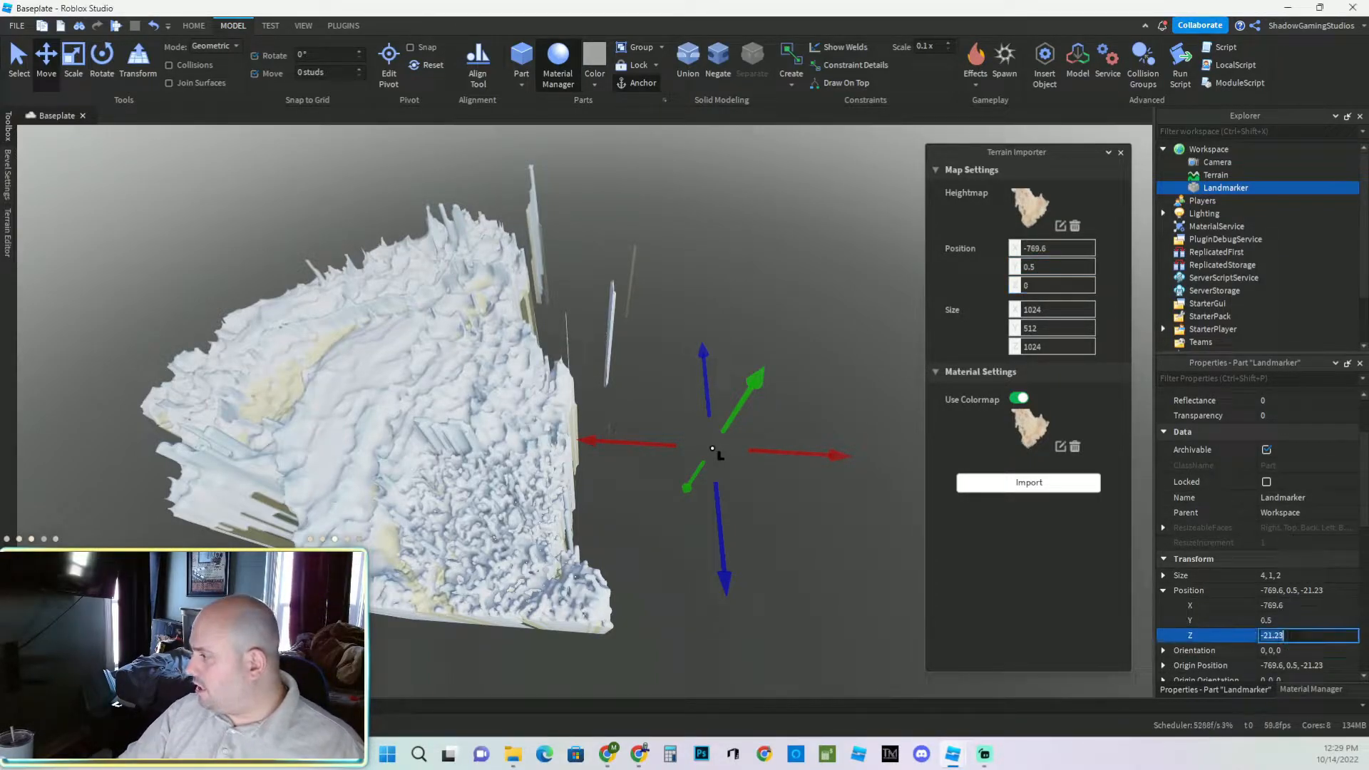
pyautogui.click(1052, 285)
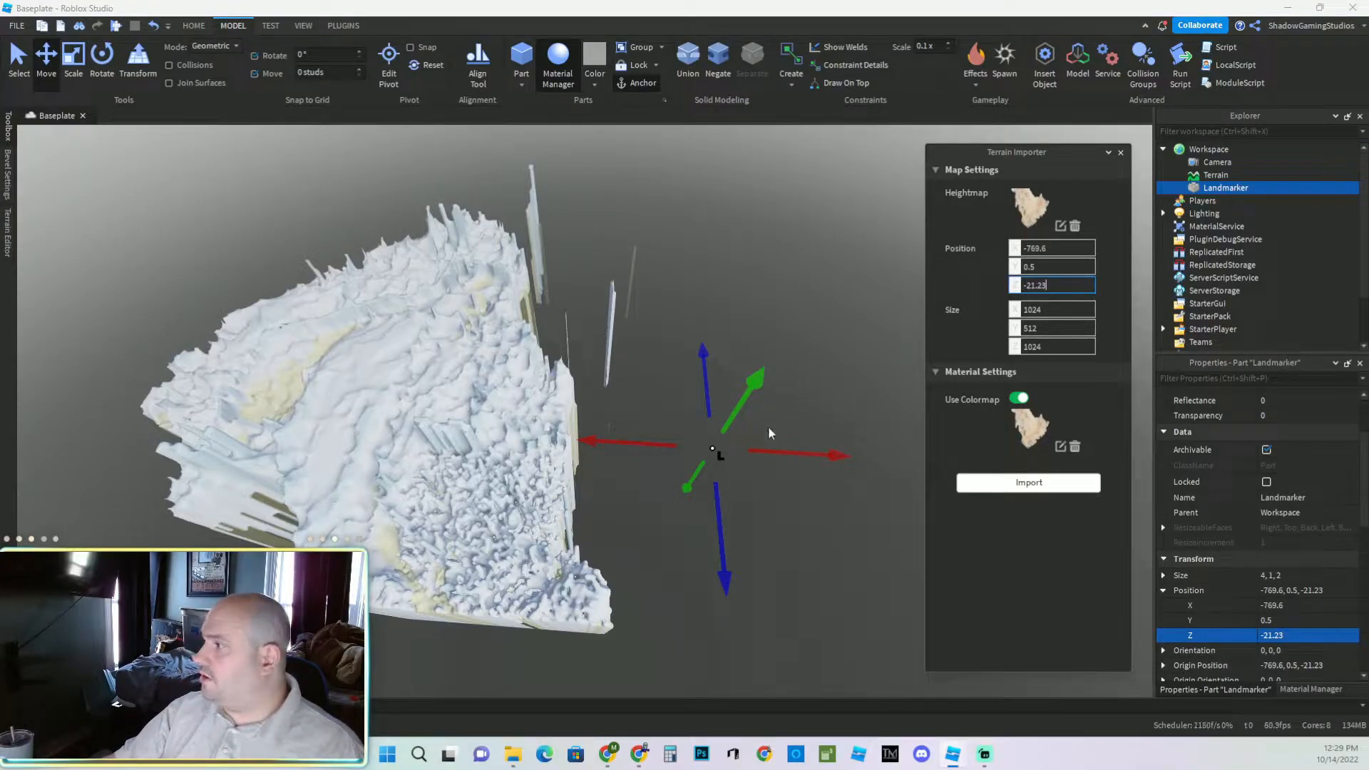
# Import a second copy of the landmass at the new position and close the Terrain Importer.
pyautogui.click(1018, 482)
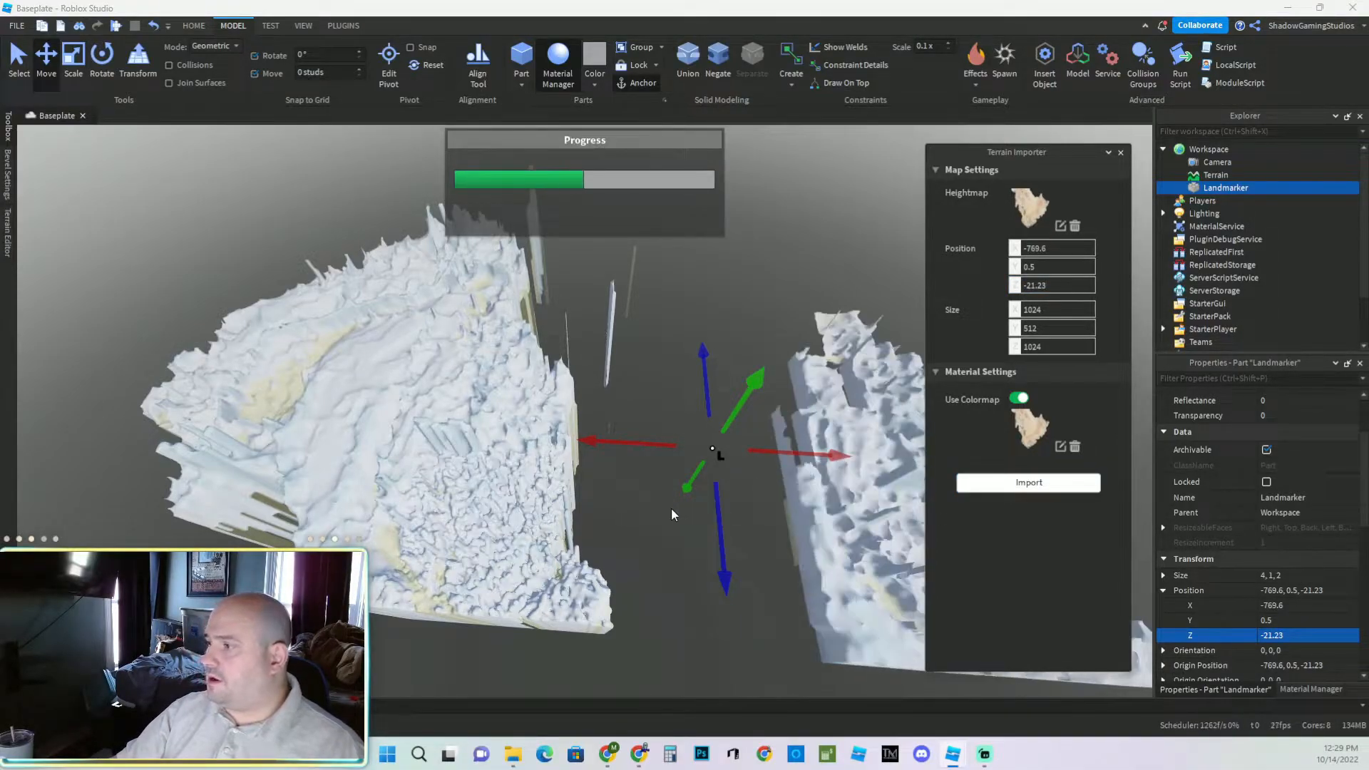
pyautogui.moveTo(647, 516); pyautogui.dragTo(632, 520, button='right')
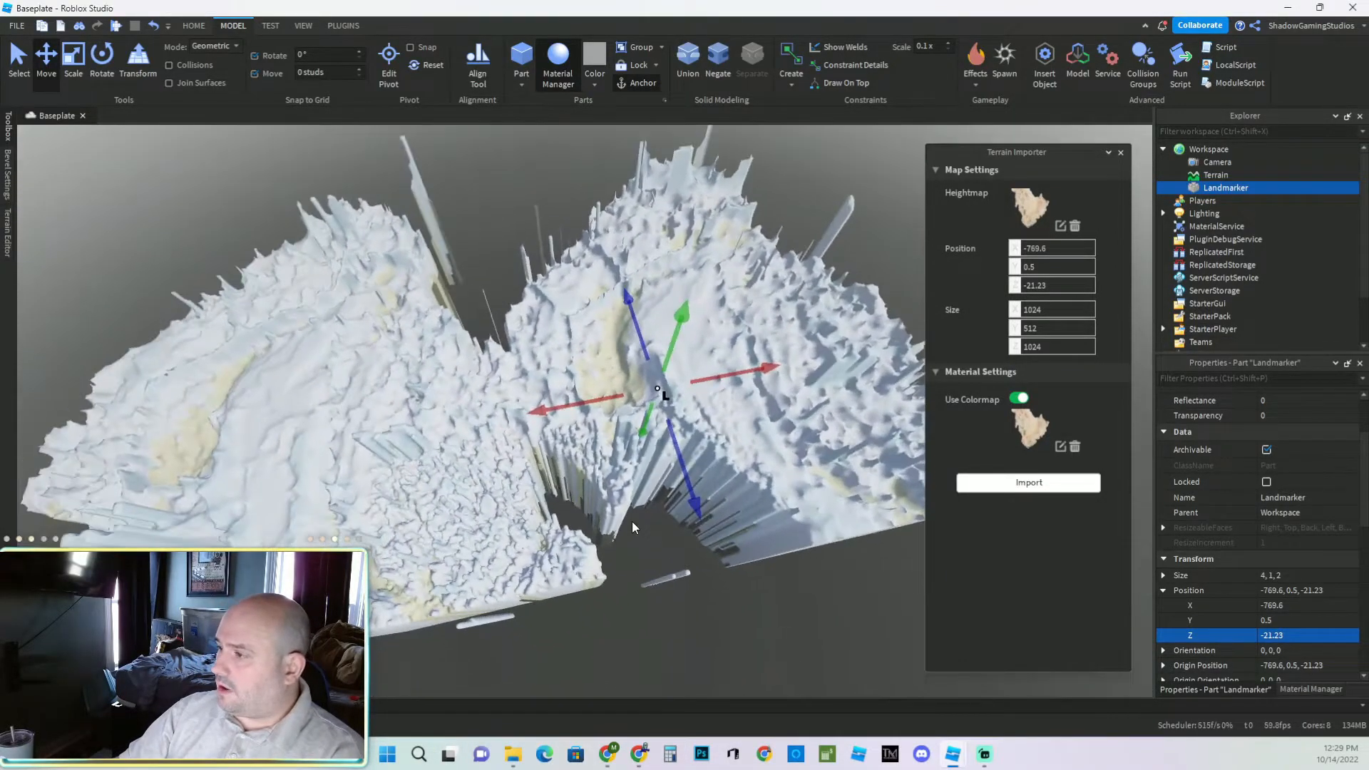
pyautogui.click(1121, 154)
pyautogui.moveTo(705, 490); pyautogui.dragTo(669, 462, button='right')
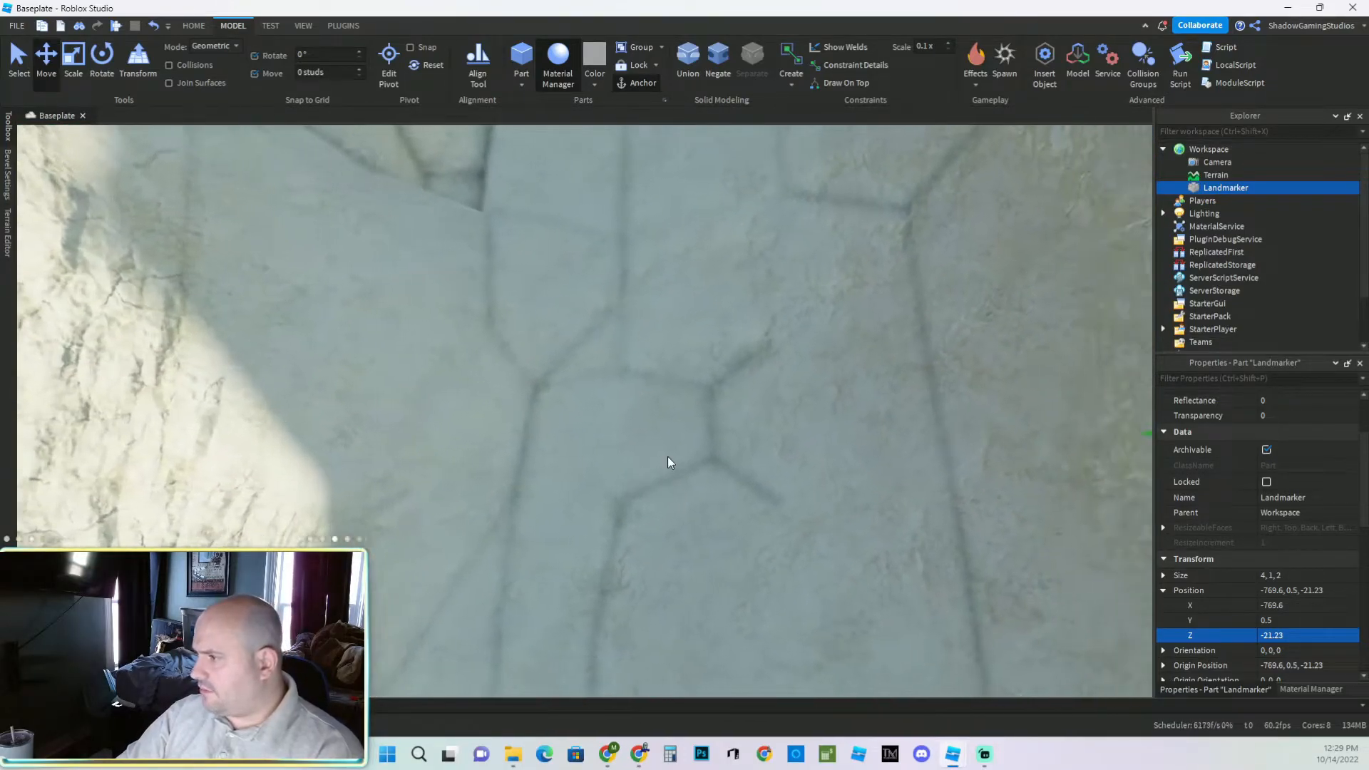
# Open the Terrain Editor's Flatten tool and set a box brush with base size and height of 42.
pyautogui.click(9, 247)
pyautogui.click(164, 138)
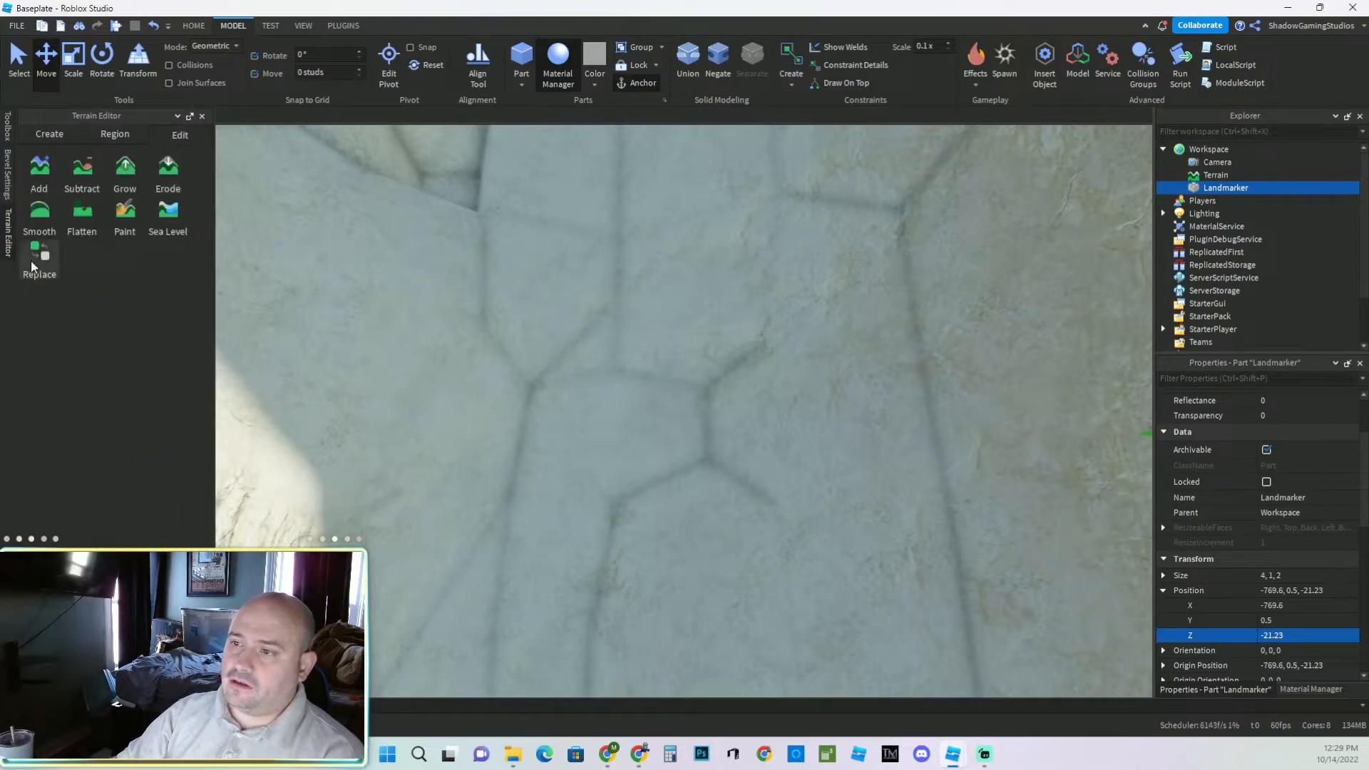
pyautogui.click(83, 216)
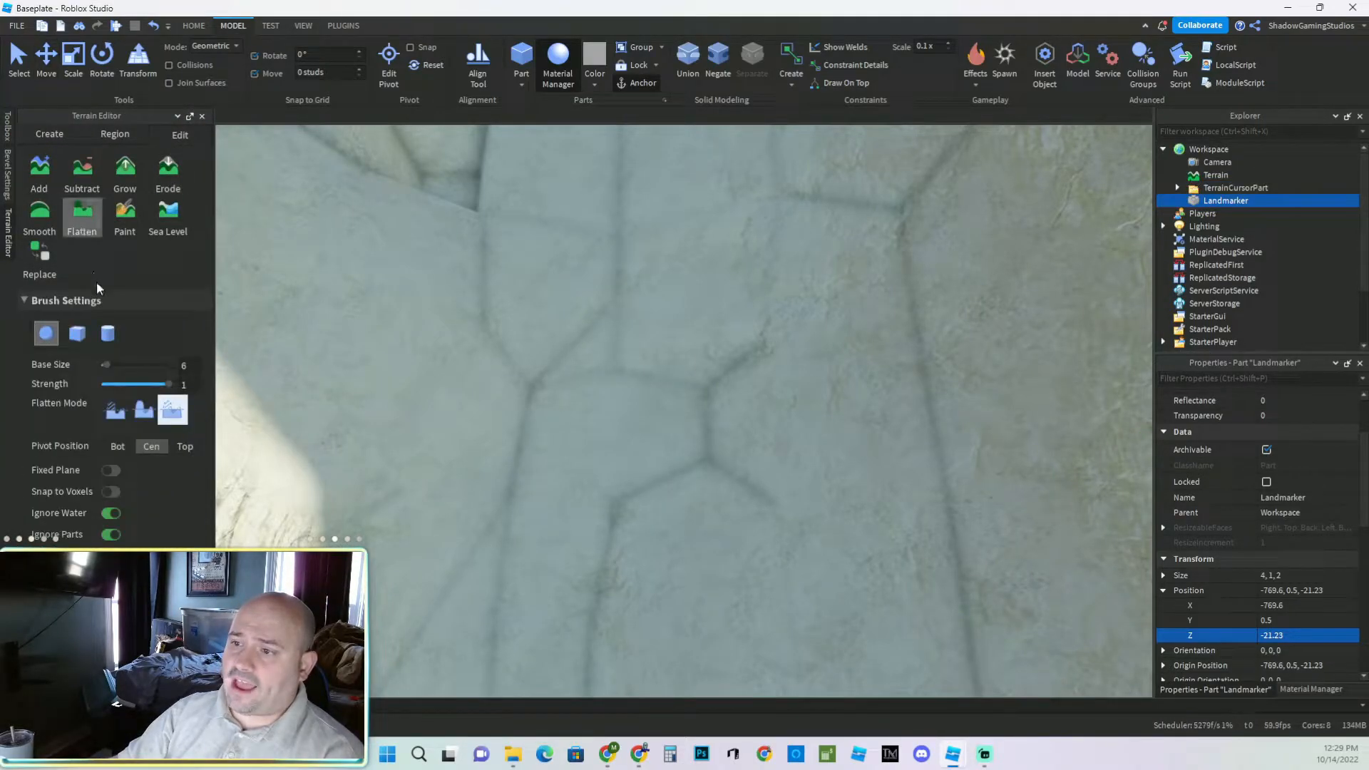
pyautogui.click(77, 335)
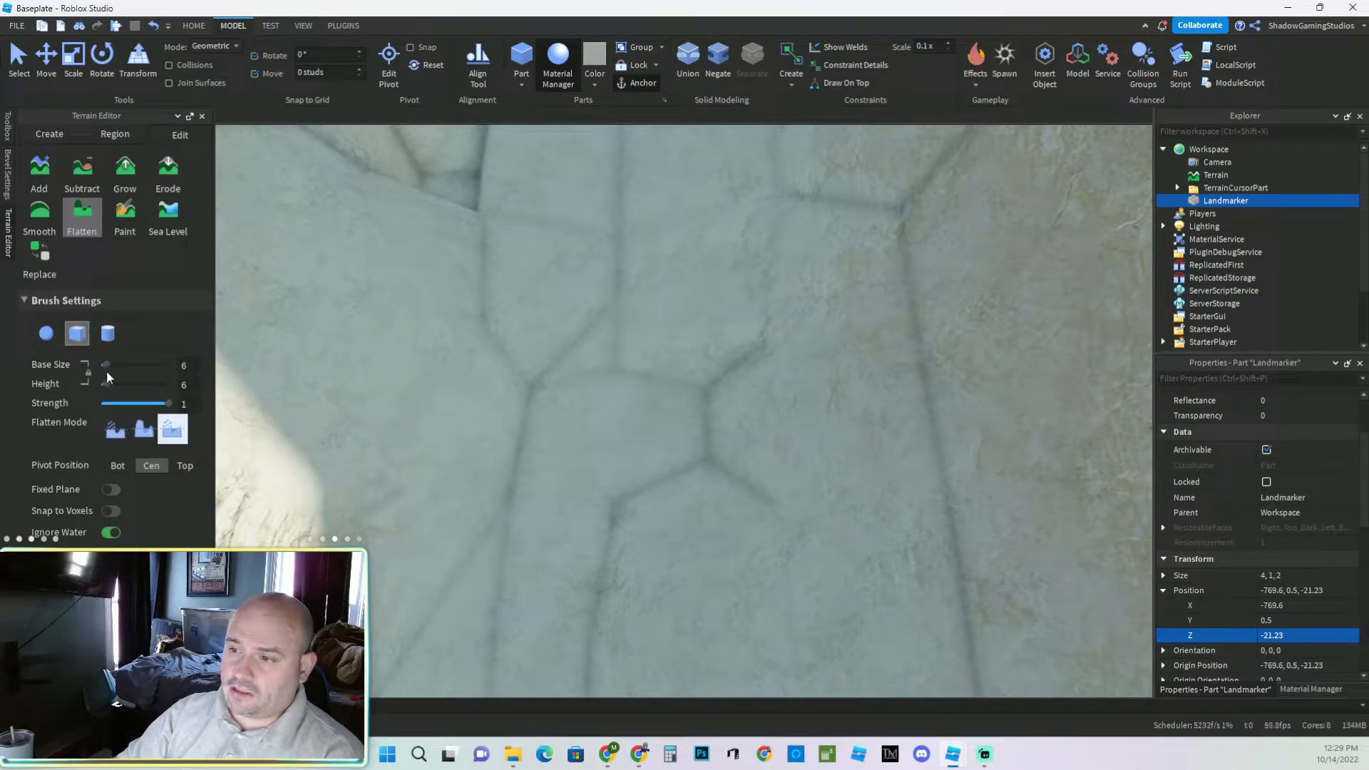
pyautogui.moveTo(109, 362); pyautogui.dragTo(116, 359)
pyautogui.click(108, 335)
pyautogui.moveTo(118, 364); pyautogui.dragTo(146, 364)
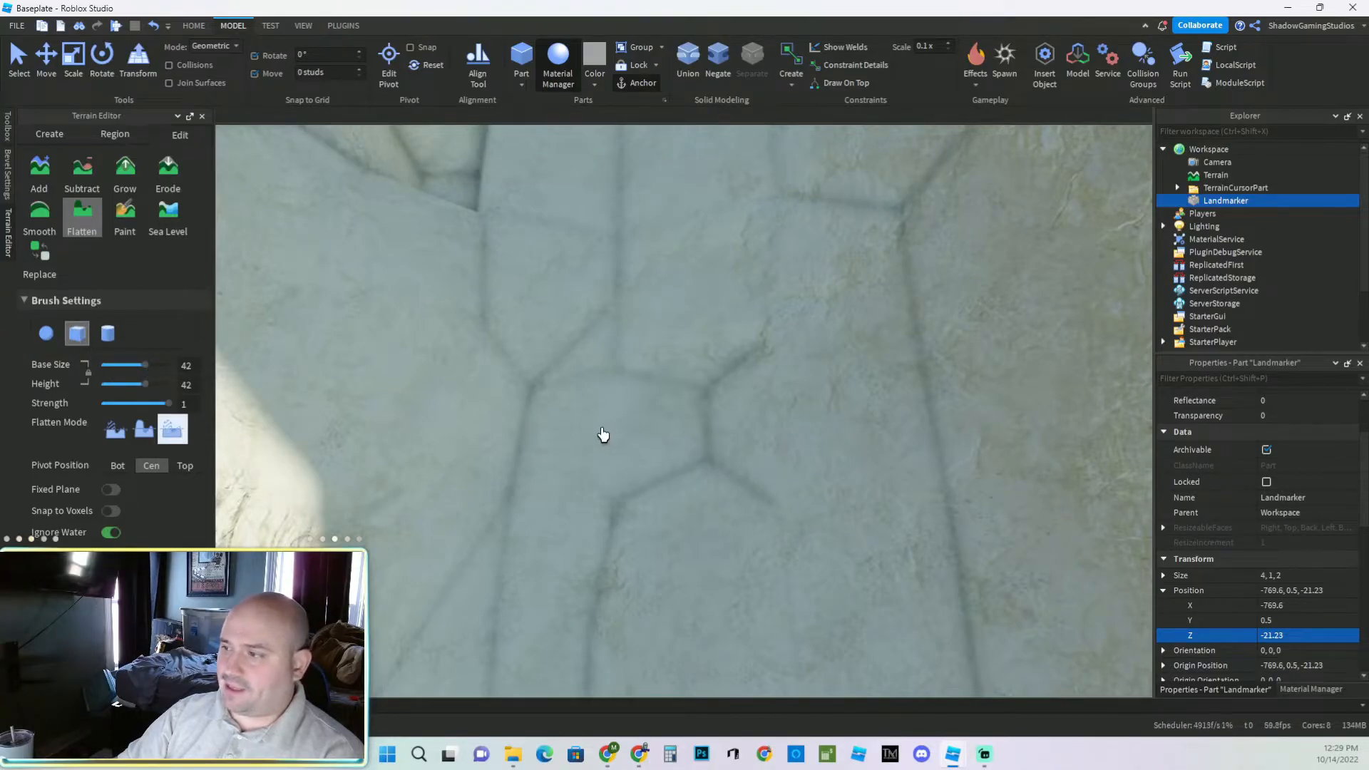
# Flatten the jagged peaks across both imported landmasses with the large box brush.
pyautogui.scroll(-5, 604, 435)
pyautogui.moveTo(434, 410); pyautogui.dragTo(638, 434)
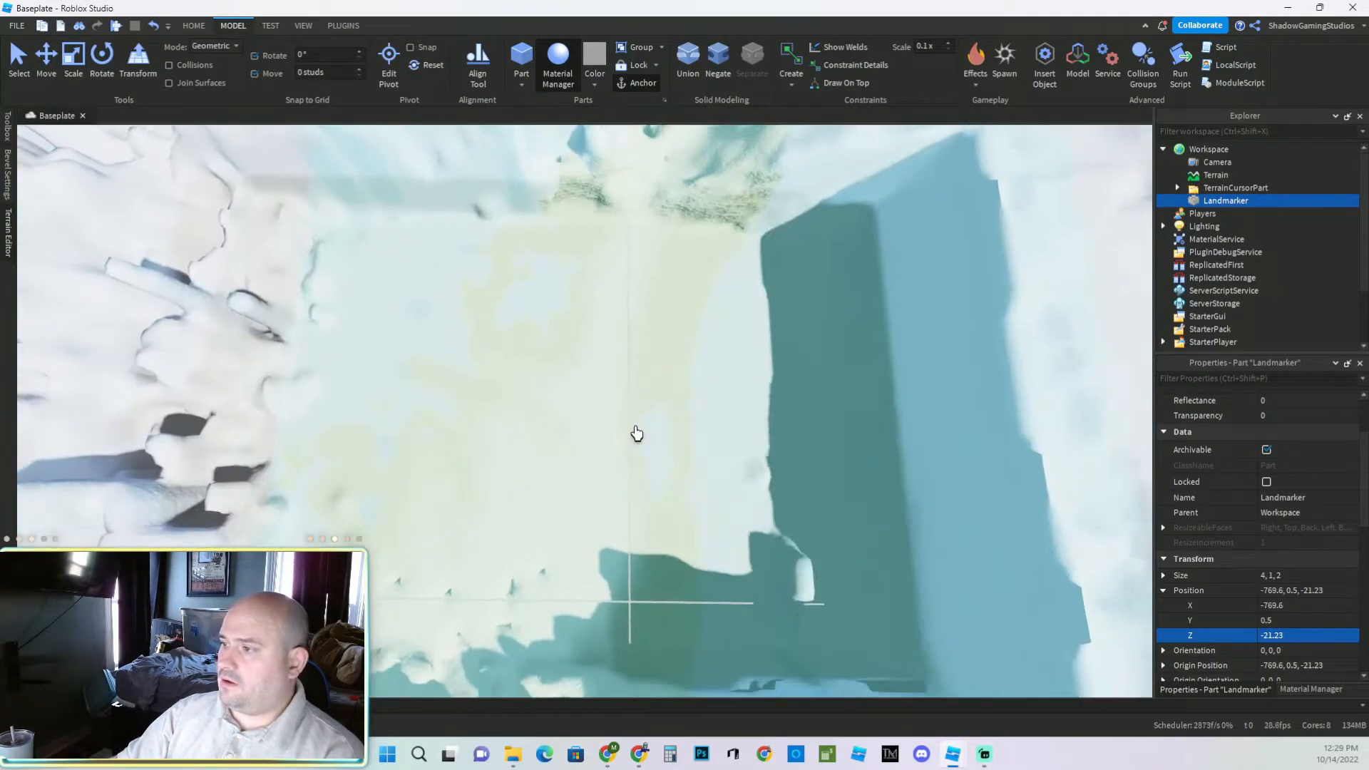
pyautogui.scroll(-5, 632, 431)
pyautogui.moveTo(927, 416)
pyautogui.mouseDown()
pyautogui.moveTo(568, 410)
pyautogui.moveTo(415, 456)
pyautogui.mouseUp()
pyautogui.moveTo(415, 464); pyautogui.dragTo(417, 492, button='right')
pyautogui.moveTo(417, 492)
pyautogui.mouseDown()
pyautogui.moveTo(585, 296)
pyautogui.moveTo(535, 307)
pyautogui.mouseUp()
pyautogui.moveTo(535, 306)
pyautogui.mouseDown(button='right')
pyautogui.moveTo(307, 352)
pyautogui.moveTo(183, 482)
pyautogui.moveTo(214, 485)
pyautogui.mouseUp(button='right')
pyautogui.moveTo(884, 428); pyautogui.dragTo(914, 526)
pyautogui.moveTo(913, 525); pyautogui.dragTo(906, 499, button='right')
pyautogui.moveTo(684, 285)
pyautogui.mouseDown()
pyautogui.moveTo(642, 207)
pyautogui.moveTo(648, 261)
pyautogui.moveTo(770, 321)
pyautogui.mouseUp()
pyautogui.moveTo(770, 321)
pyautogui.mouseDown(button='right')
pyautogui.moveTo(749, 395)
pyautogui.moveTo(511, 400)
pyautogui.moveTo(493, 473)
pyautogui.moveTo(207, 513)
pyautogui.moveTo(330, 451)
pyautogui.moveTo(356, 399)
pyautogui.mouseUp(button='right')
pyautogui.moveTo(356, 399); pyautogui.dragTo(492, 467)
pyautogui.moveTo(492, 467); pyautogui.dragTo(495, 292, button='right')
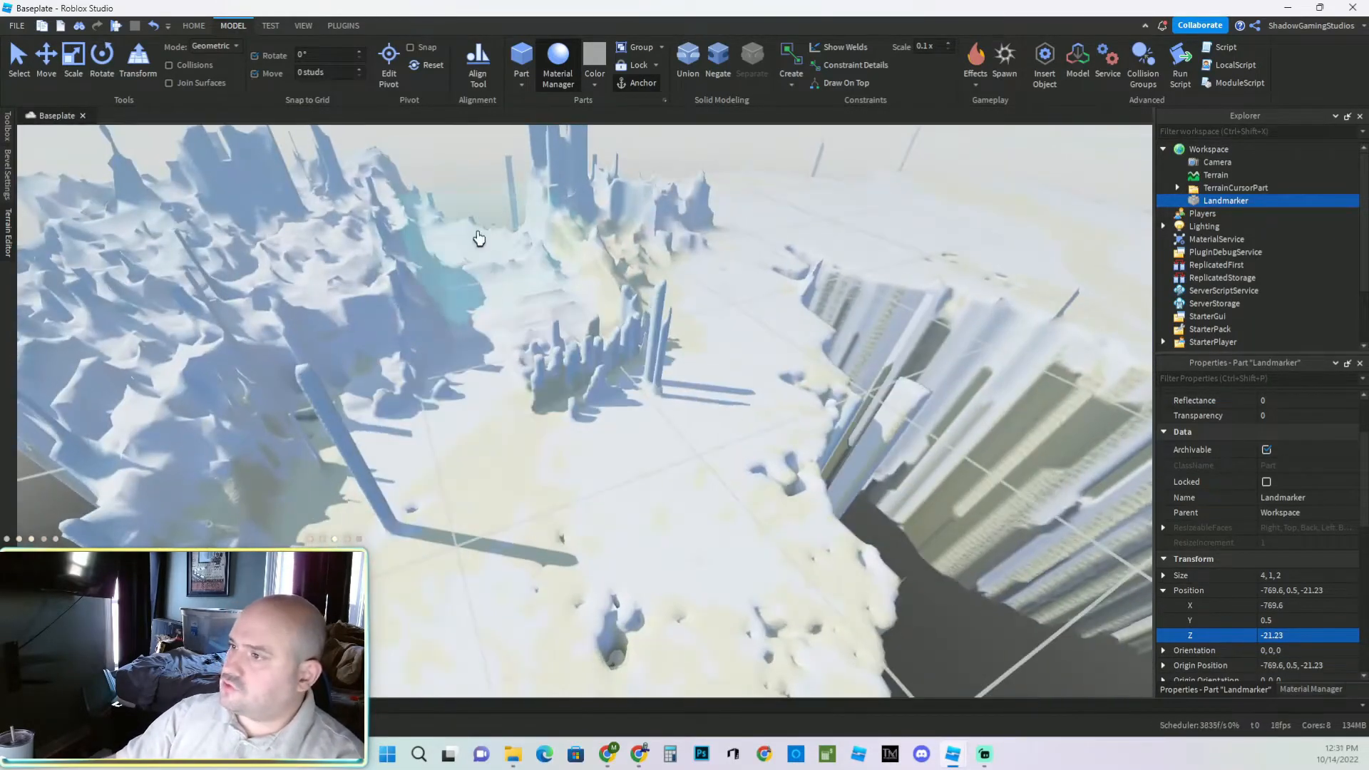
pyautogui.moveTo(495, 292); pyautogui.dragTo(422, 563)
pyautogui.moveTo(422, 563)
pyautogui.mouseDown(button='right')
pyautogui.moveTo(306, 490)
pyautogui.moveTo(474, 489)
pyautogui.moveTo(281, 515)
pyautogui.moveTo(345, 459)
pyautogui.moveTo(379, 483)
pyautogui.moveTo(630, 409)
pyautogui.mouseUp(button='right')
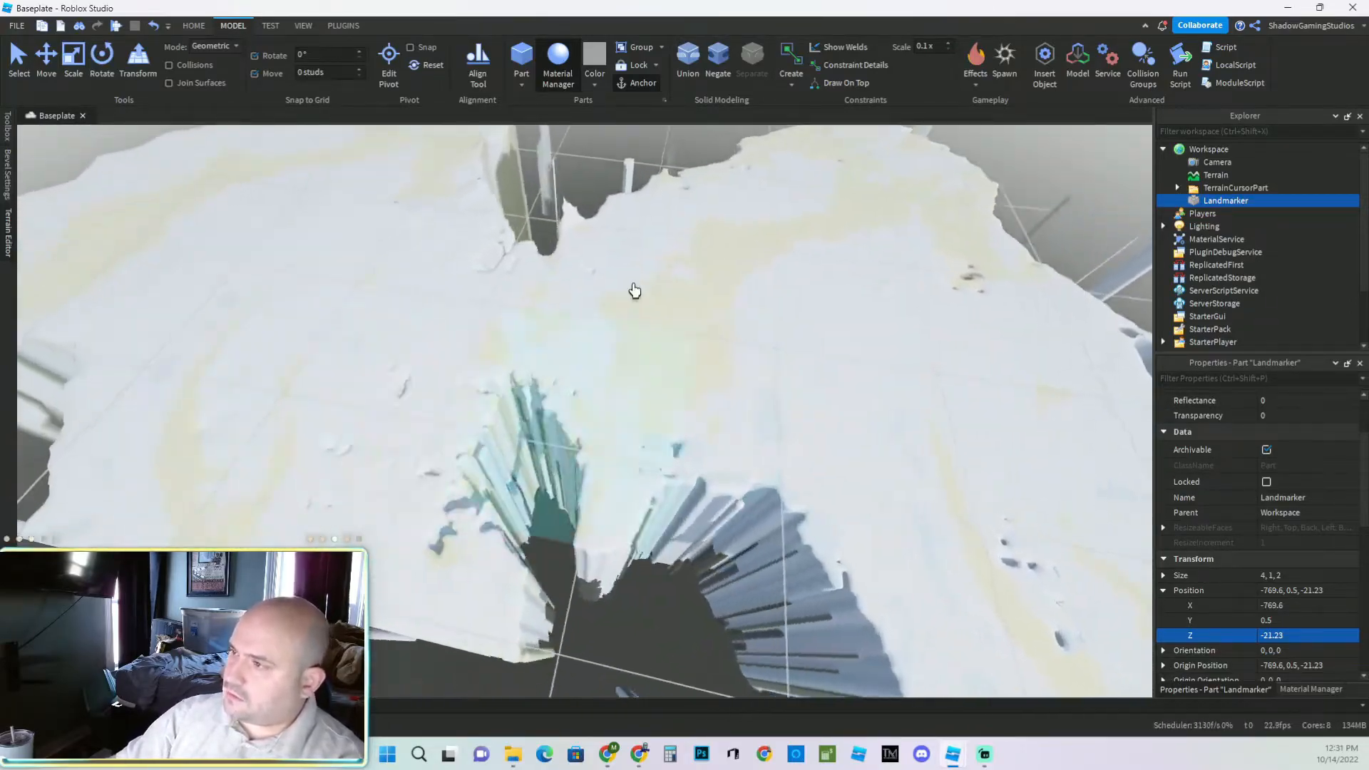
pyautogui.moveTo(958, 285); pyautogui.dragTo(916, 401, button='right')
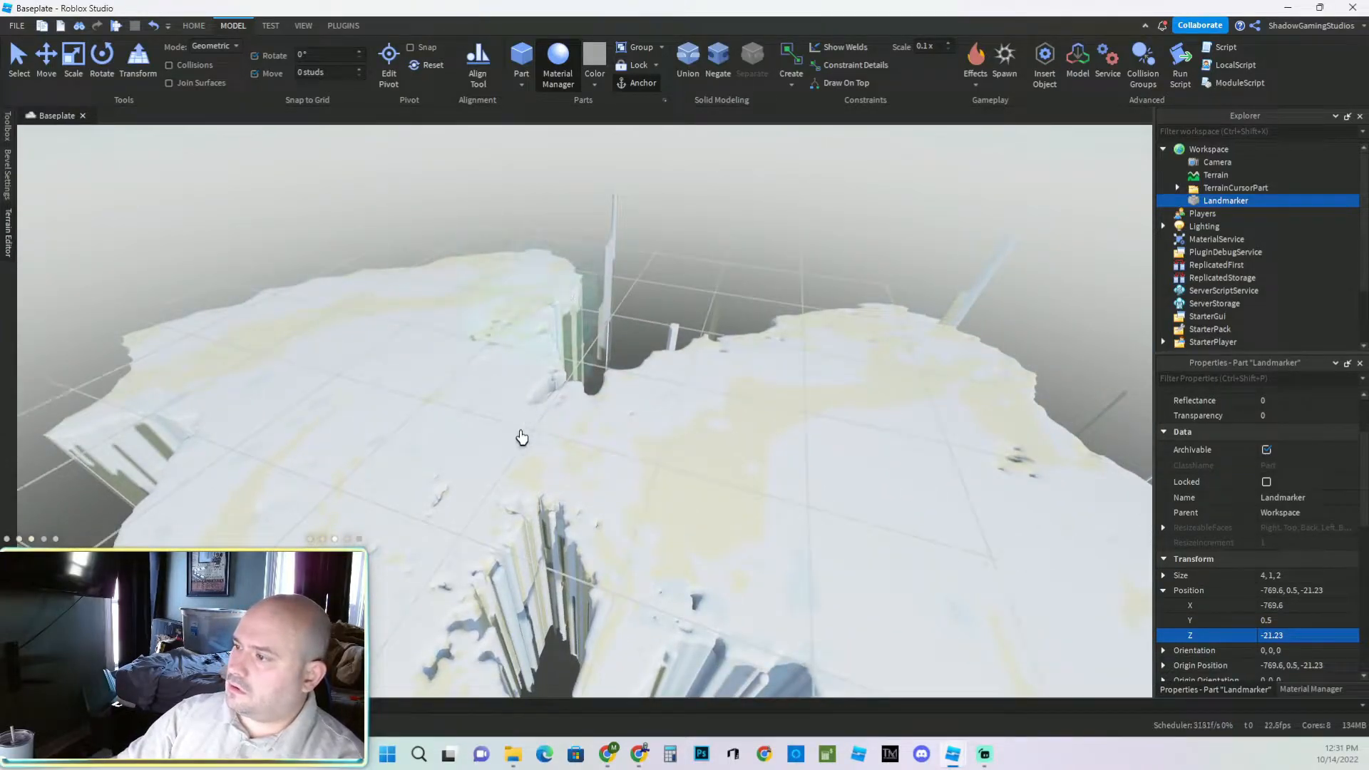
pyautogui.moveTo(703, 500); pyautogui.dragTo(702, 497, button='right')
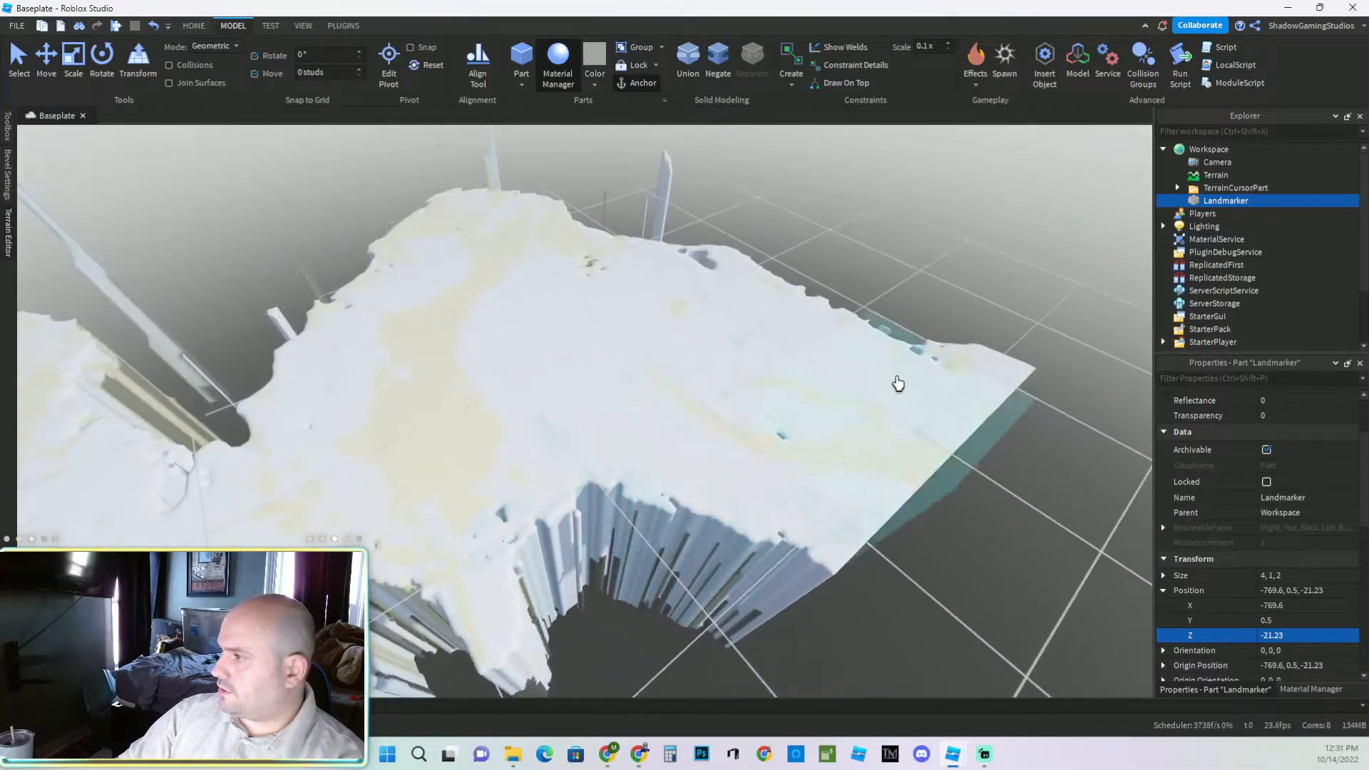
# Choose the terrain Replace tool and stretch its box region to about 2783 × 882 × 2270 so it encloses both landmasses.
pyautogui.click(10, 243)
pyautogui.click(36, 253)
pyautogui.moveTo(574, 452); pyautogui.dragTo(582, 434, button='right')
pyautogui.moveTo(572, 378); pyautogui.dragTo(538, 233)
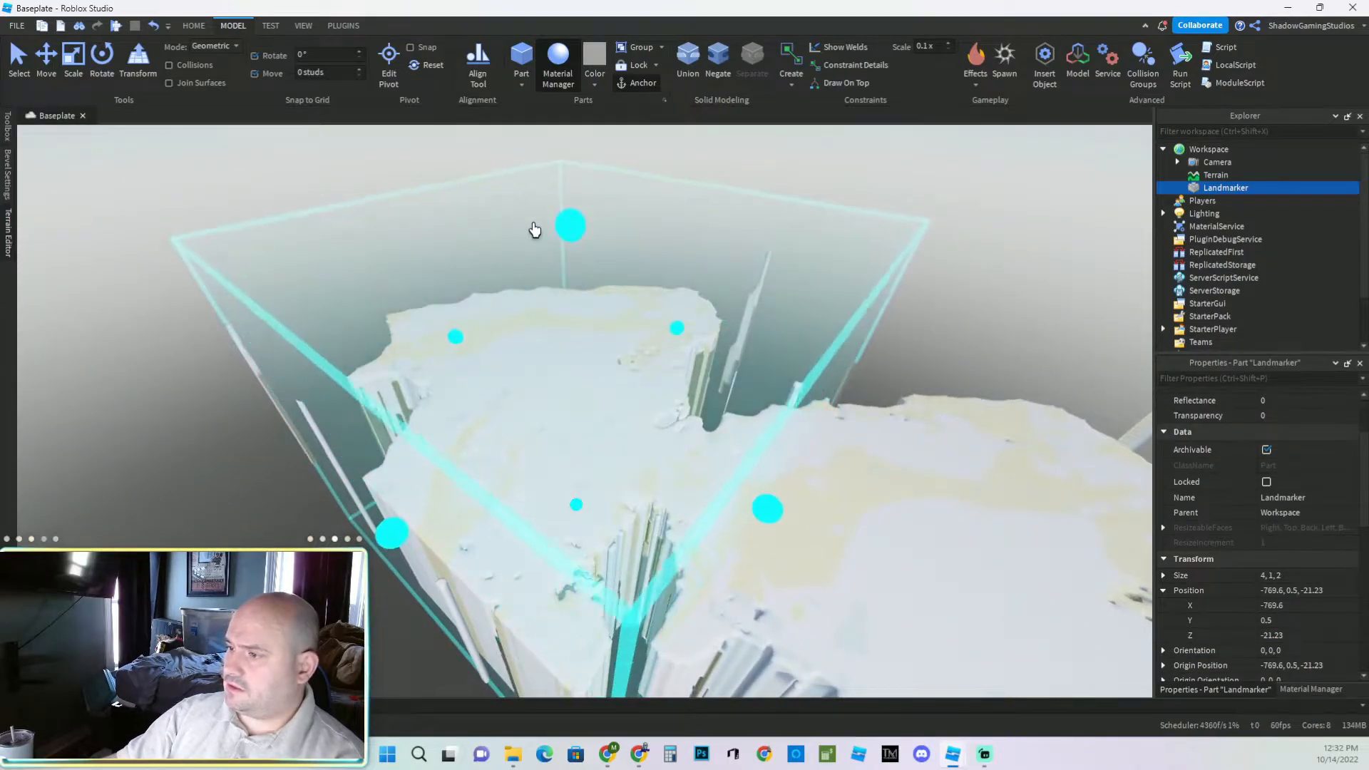
pyautogui.moveTo(363, 553); pyautogui.dragTo(308, 593)
pyautogui.moveTo(482, 463); pyautogui.dragTo(479, 519, button='right')
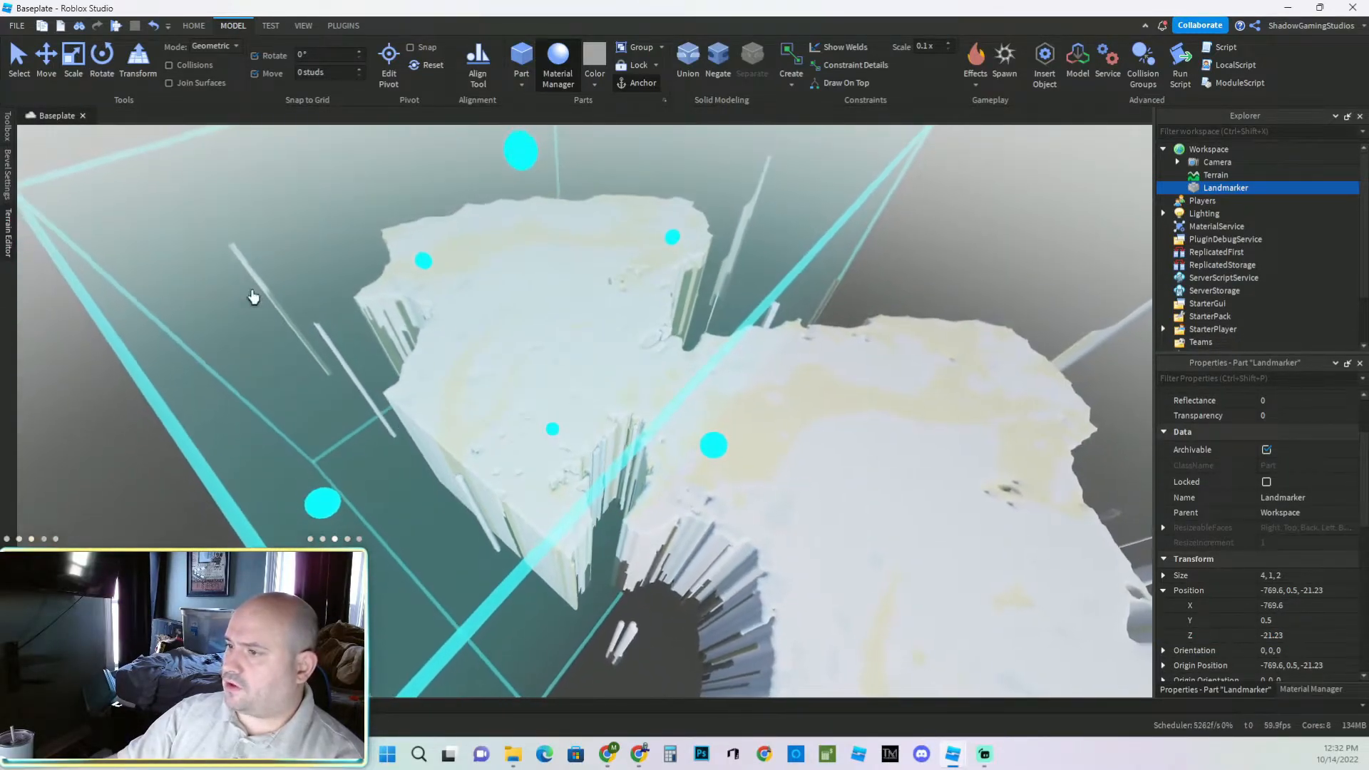
pyautogui.moveTo(424, 267); pyautogui.dragTo(392, 244)
pyautogui.moveTo(716, 449); pyautogui.dragTo(798, 503)
pyautogui.moveTo(703, 445); pyautogui.dragTo(745, 463, button='right')
pyautogui.moveTo(642, 336); pyautogui.dragTo(892, 357)
pyautogui.moveTo(535, 446); pyautogui.dragTo(498, 431, button='right')
pyautogui.moveTo(540, 329); pyautogui.dragTo(478, 215)
pyautogui.moveTo(498, 488); pyautogui.dragTo(488, 486, button='right')
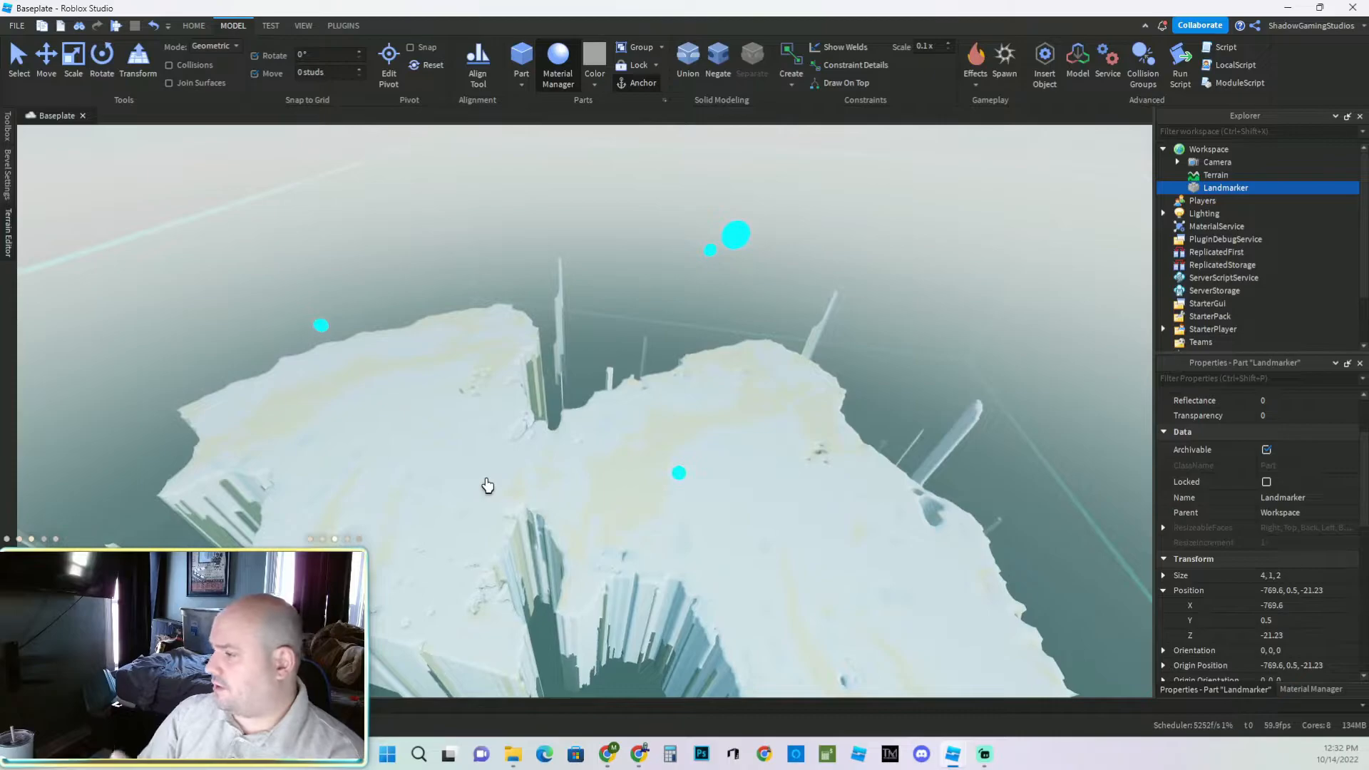
# Reopen the terrain Replace settings and replace Asphalt with Basalt throughout the box region.
pyautogui.click(9, 236)
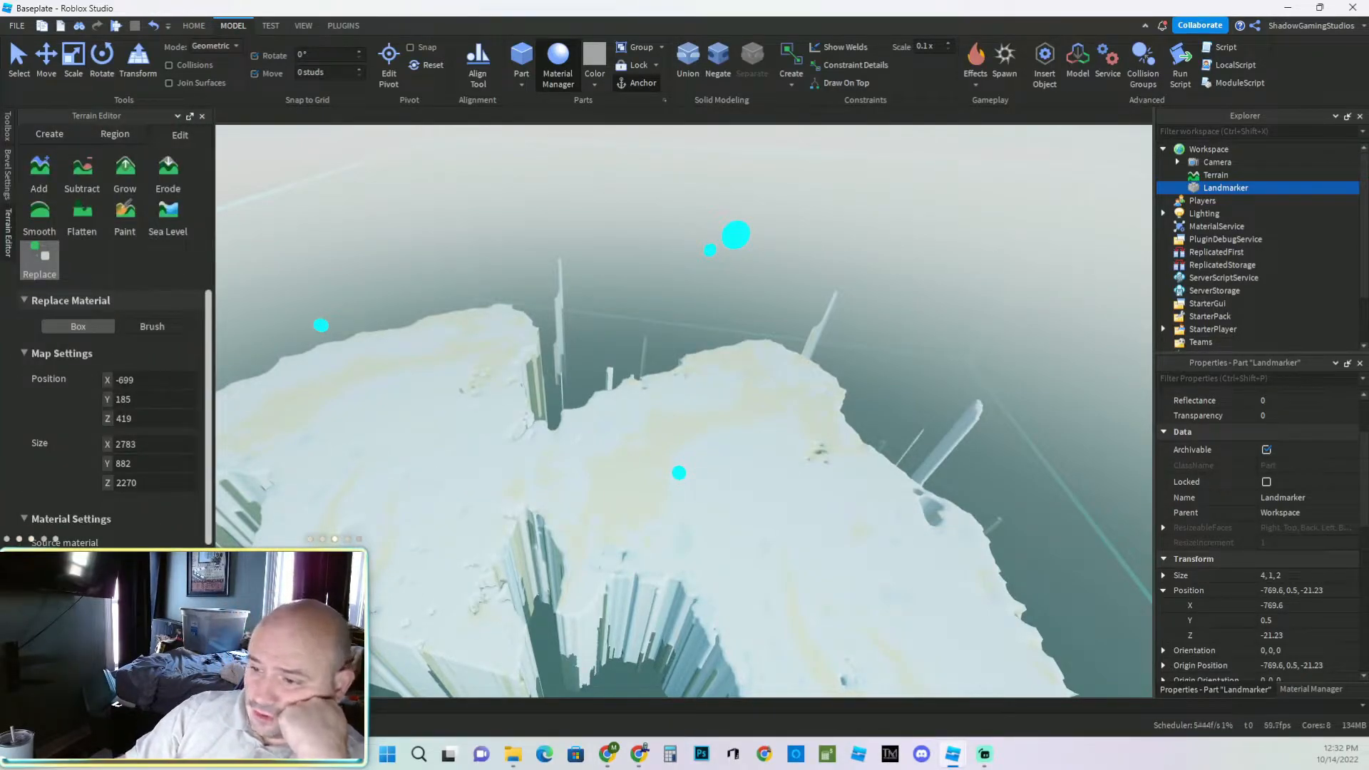
pyautogui.scroll(-3, 115, 421)
pyautogui.scroll(3, 115, 421)
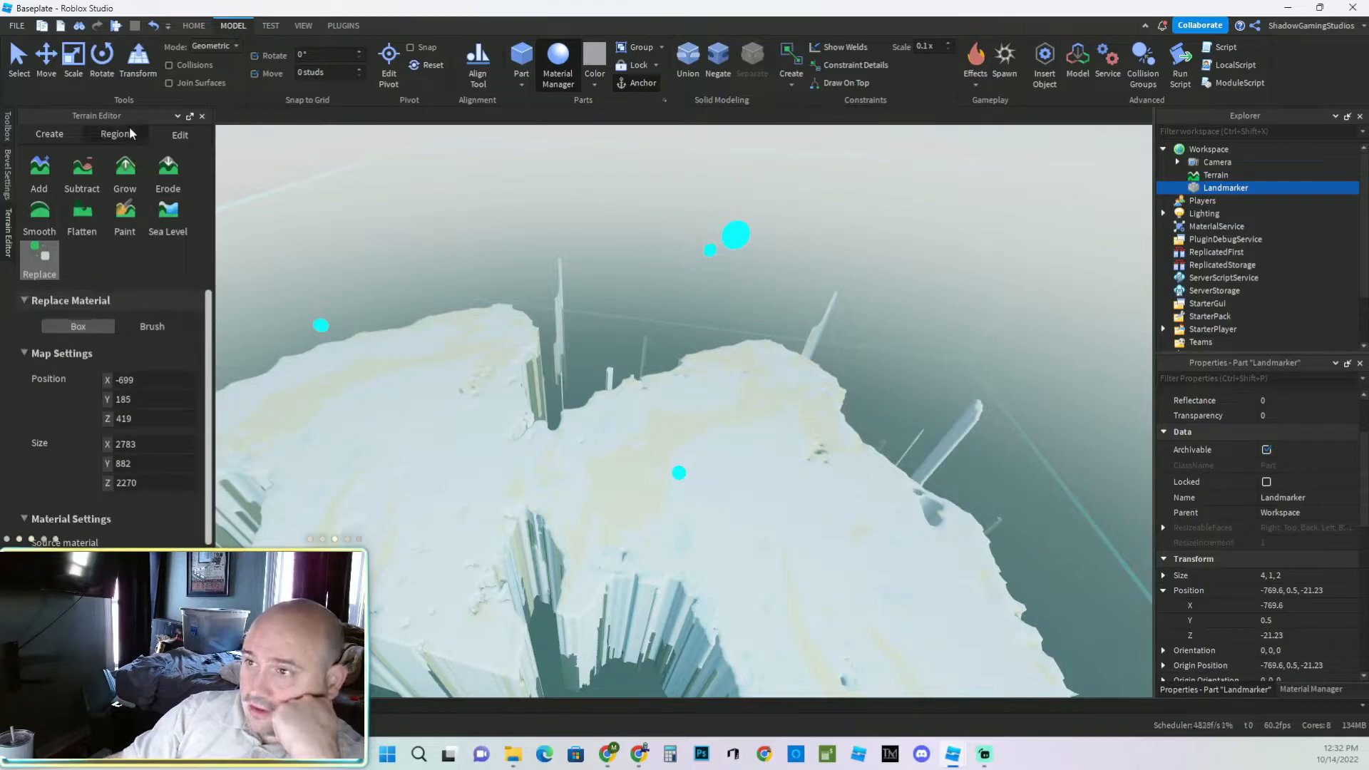
pyautogui.scroll(-3, 78, 427)
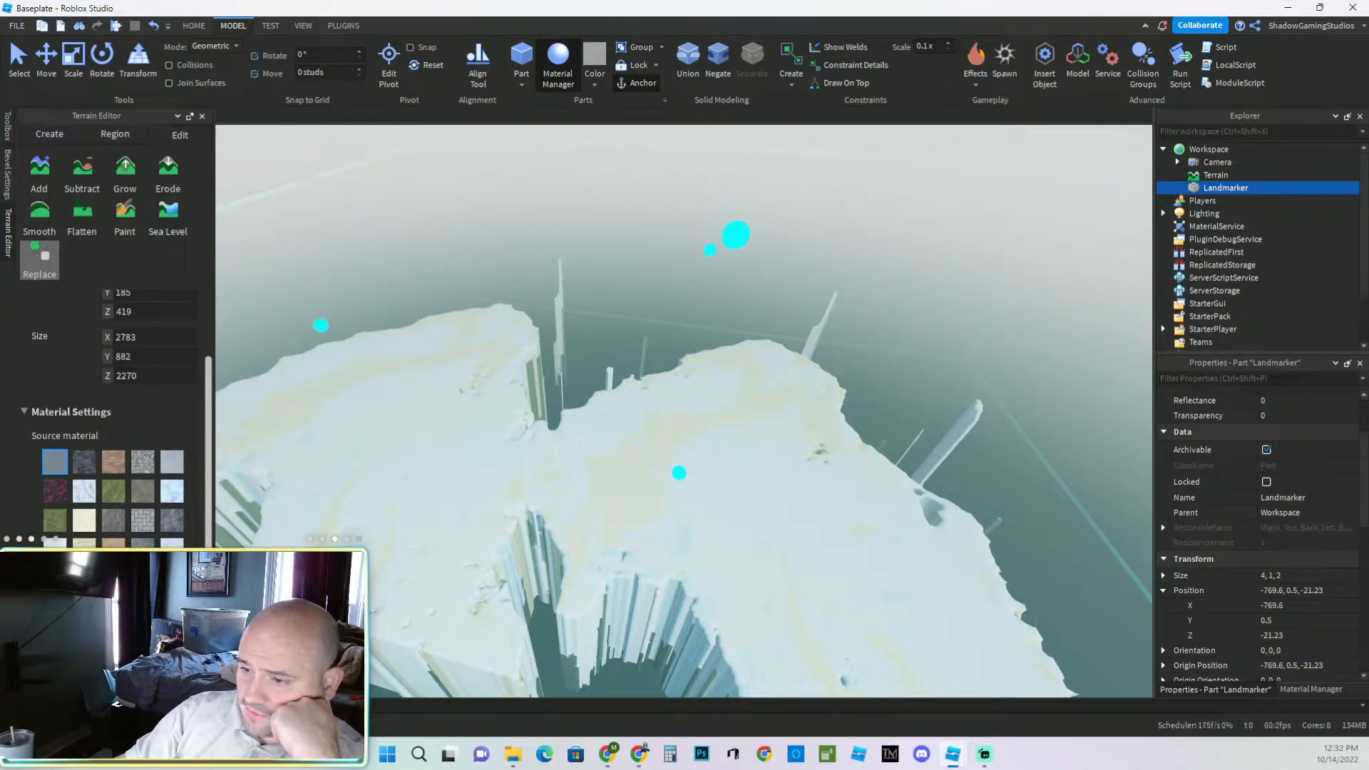
pyautogui.scroll(-3, 111, 456)
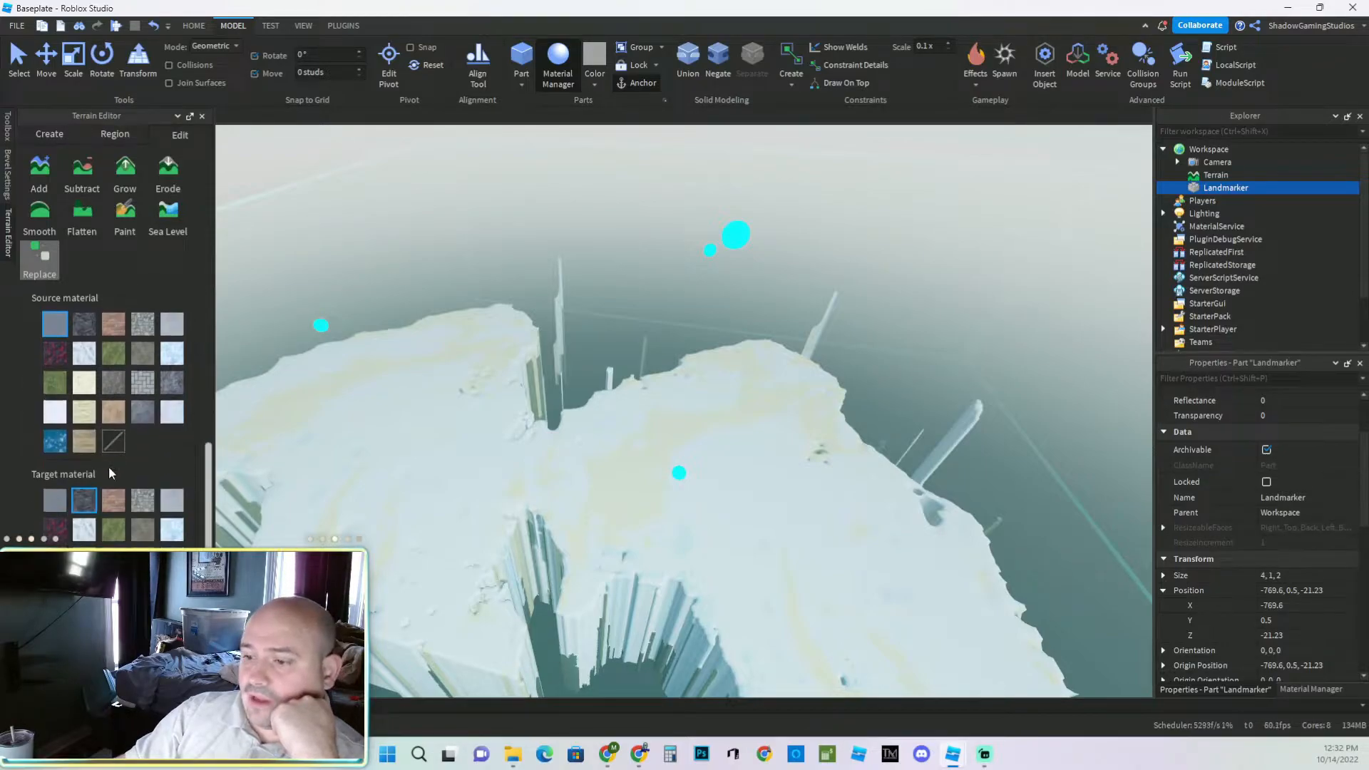
pyautogui.click(107, 660)
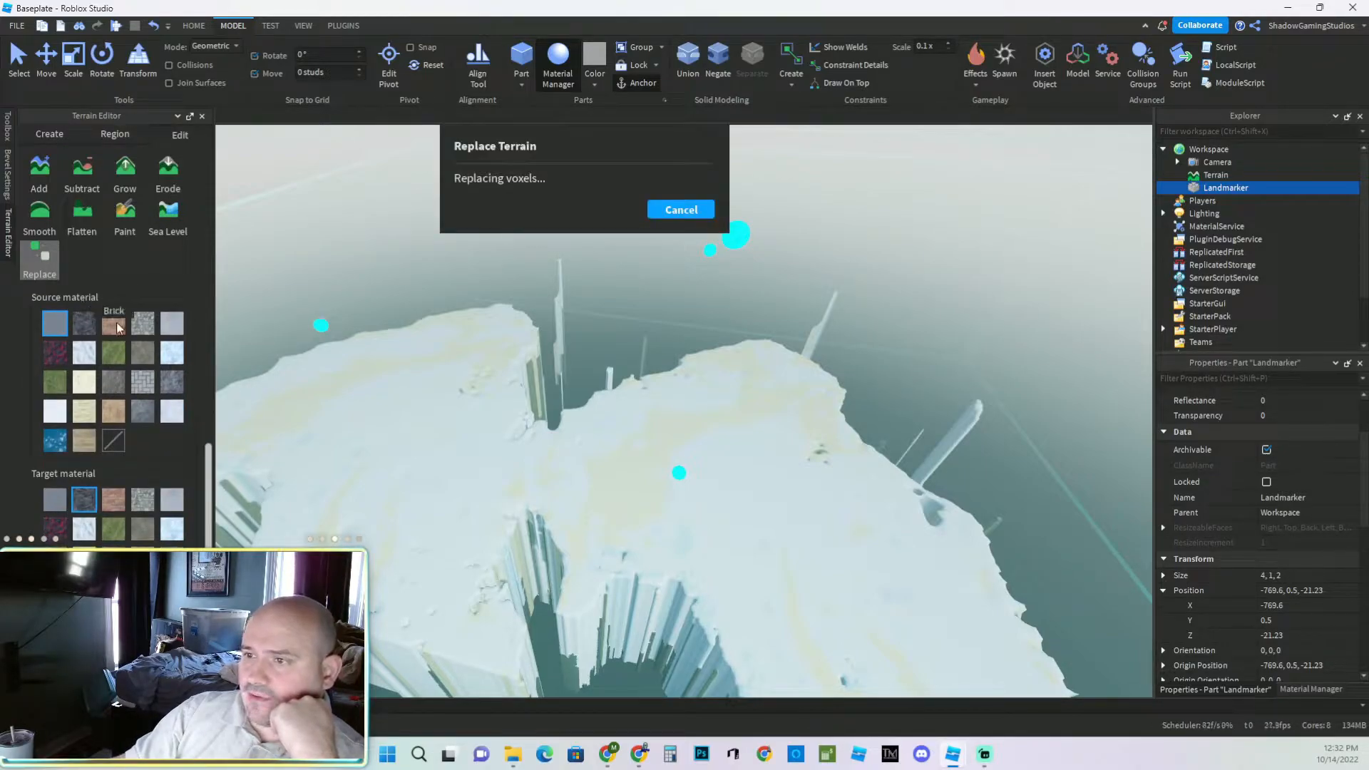
# Replace the Brick and Cobblestone materials in the box region with Rock.
pyautogui.click(115, 326)
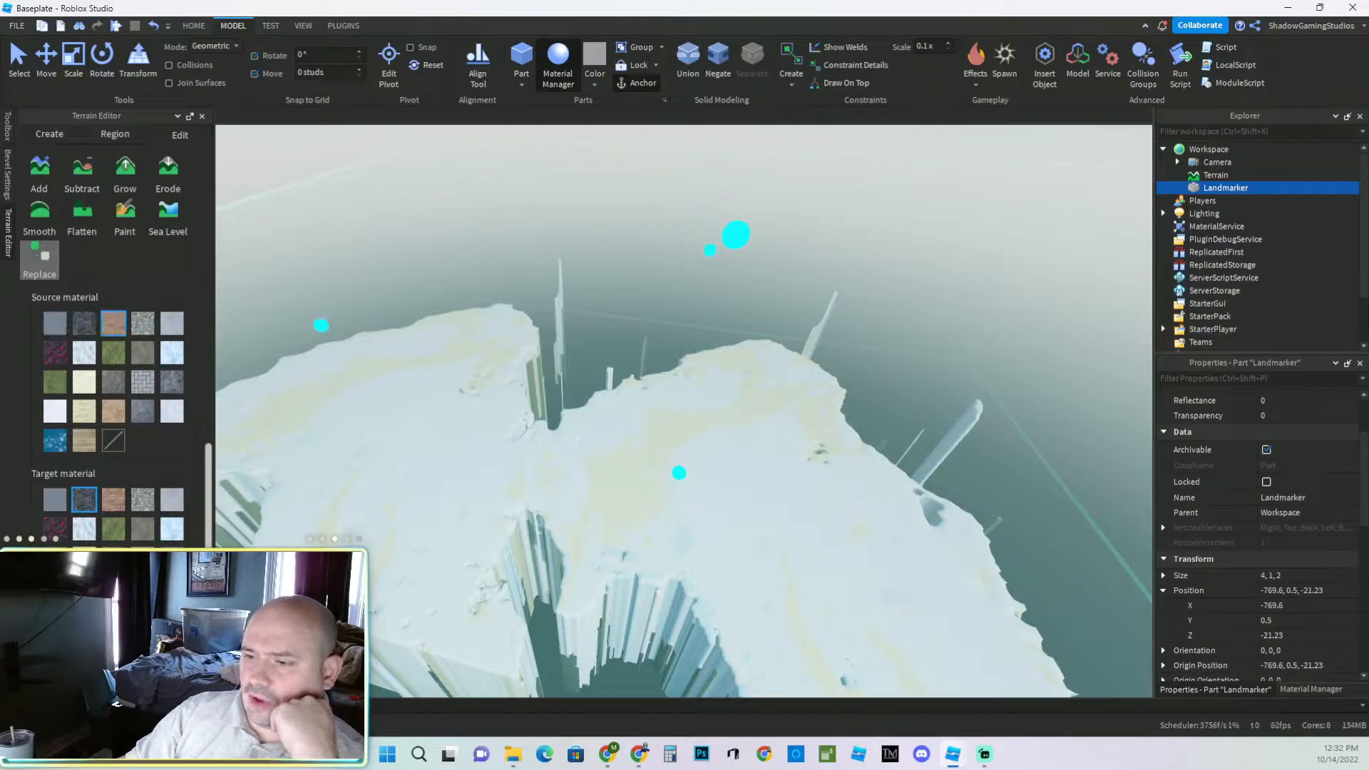
pyautogui.click(107, 659)
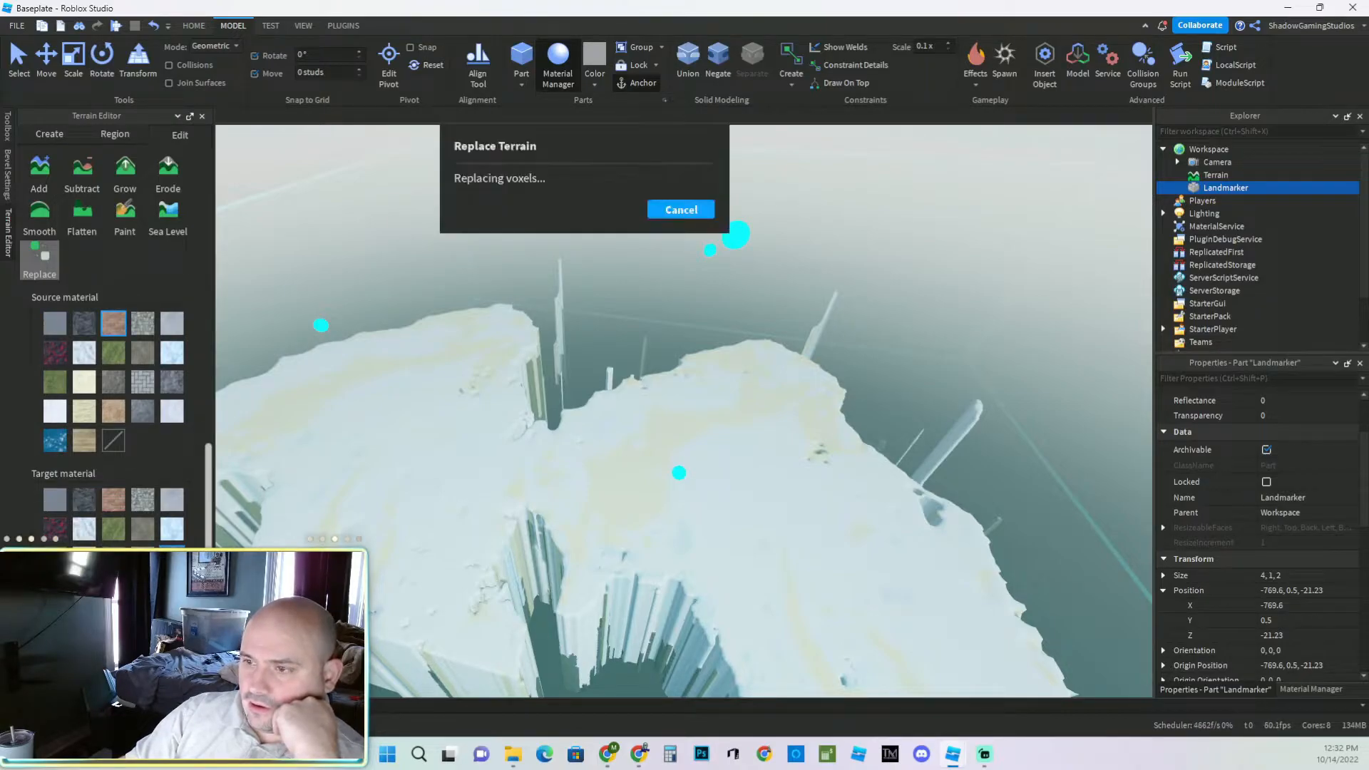
pyautogui.click(139, 327)
pyautogui.click(107, 659)
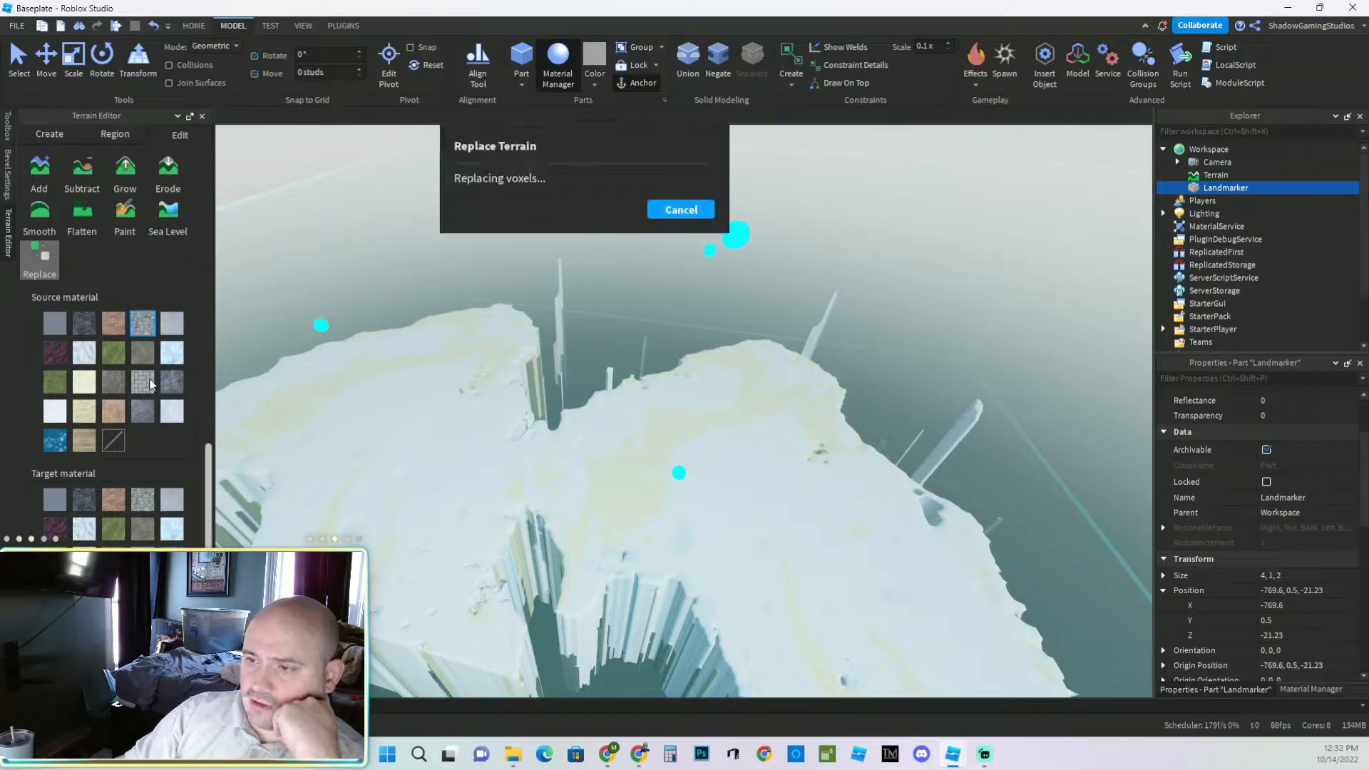
# Run the material replacement on the region's Concrete and Cracked Lava.
pyautogui.click(172, 325)
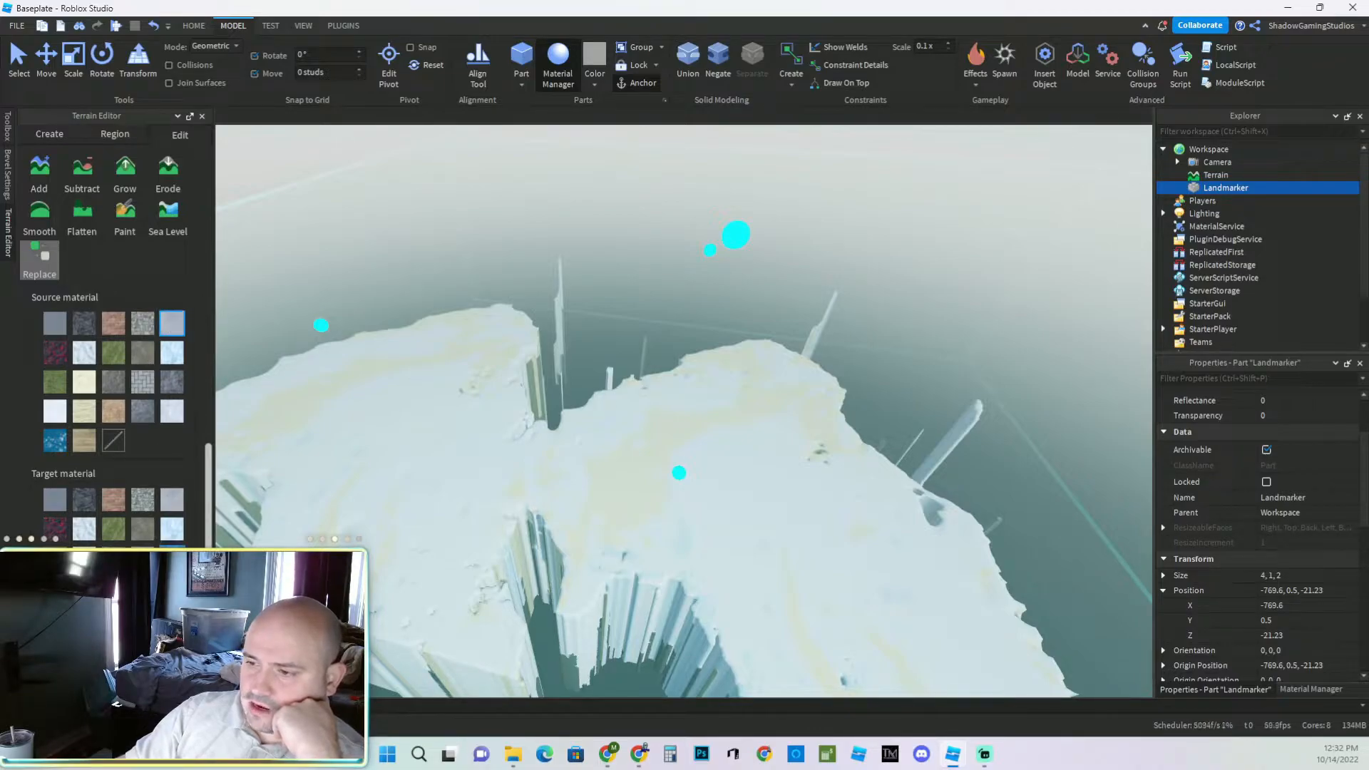
pyautogui.click(112, 652)
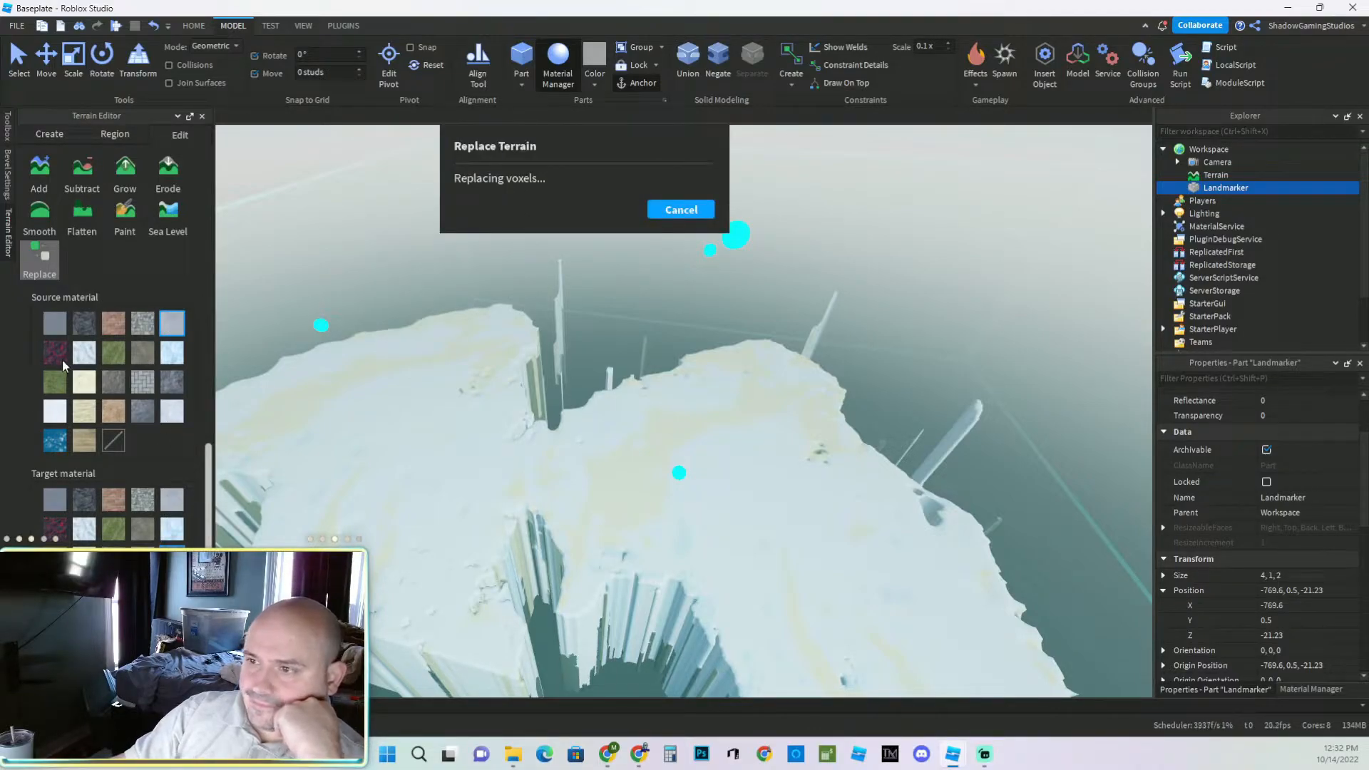
pyautogui.click(55, 354)
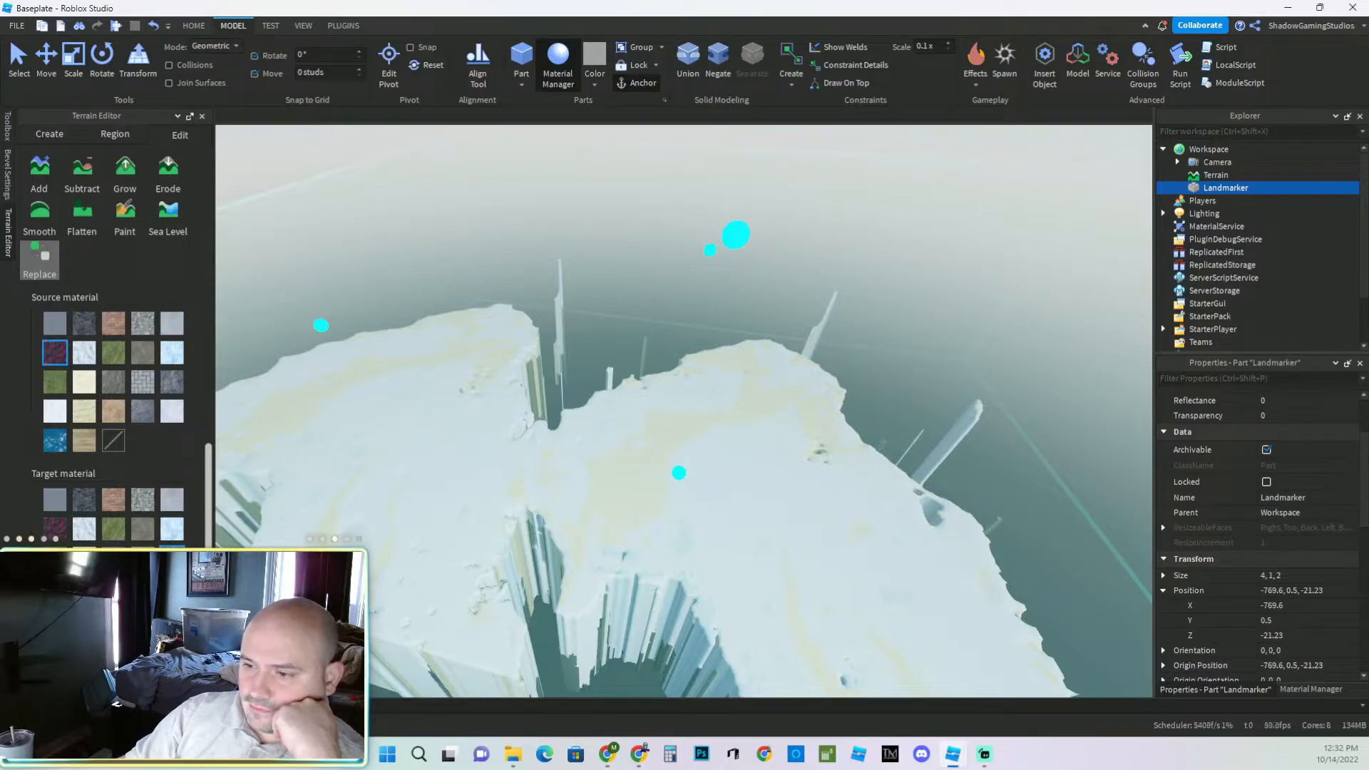
pyautogui.click(111, 652)
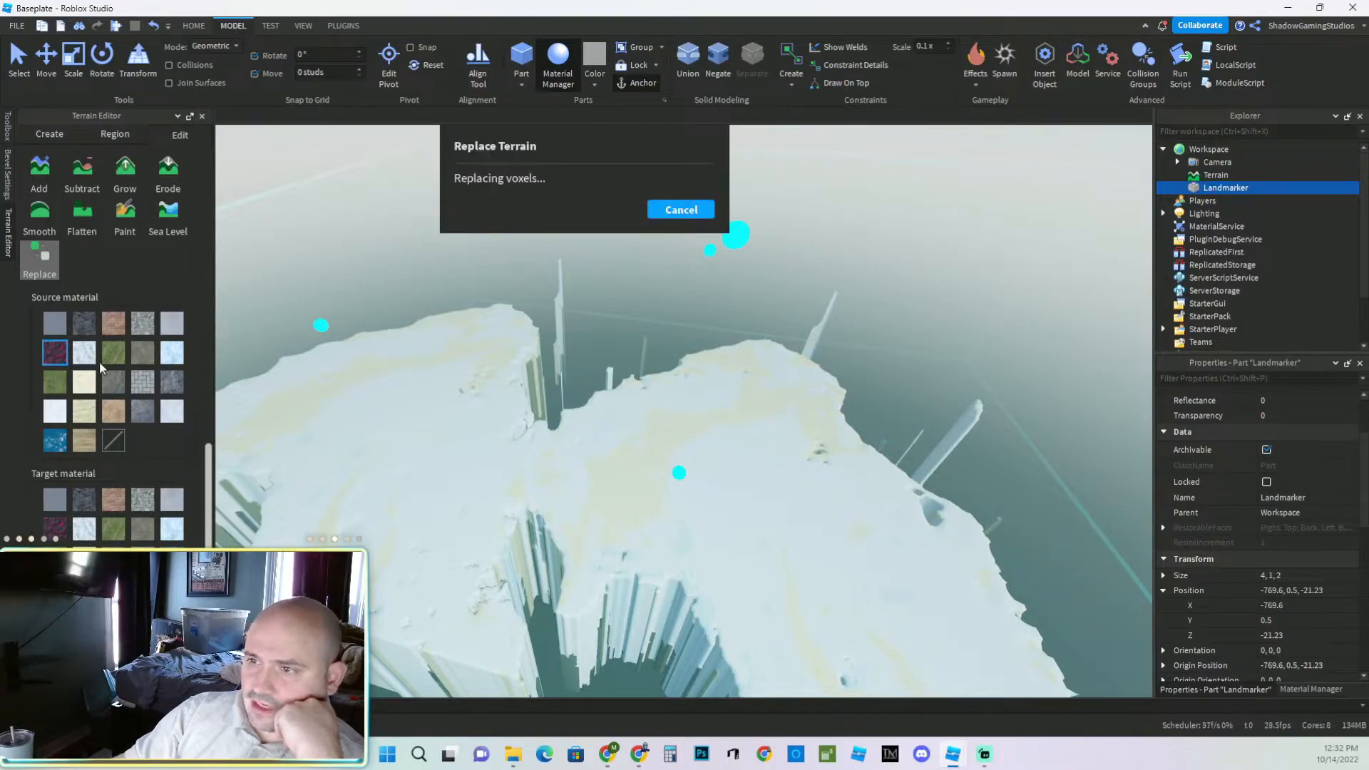
# Replace the Glacier, Ice, Limestone and Pavement materials across both landmasses with Ground.
pyautogui.click(83, 352)
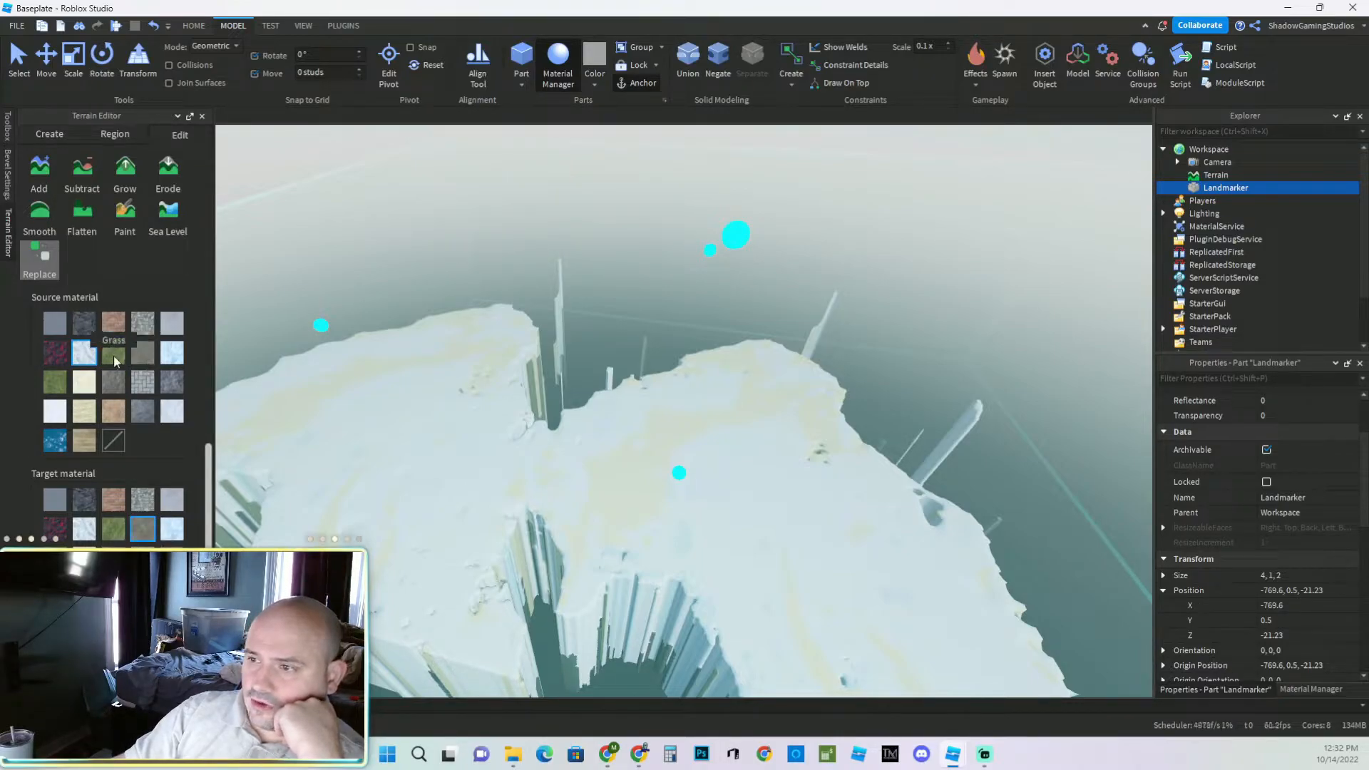
pyautogui.click(180, 357)
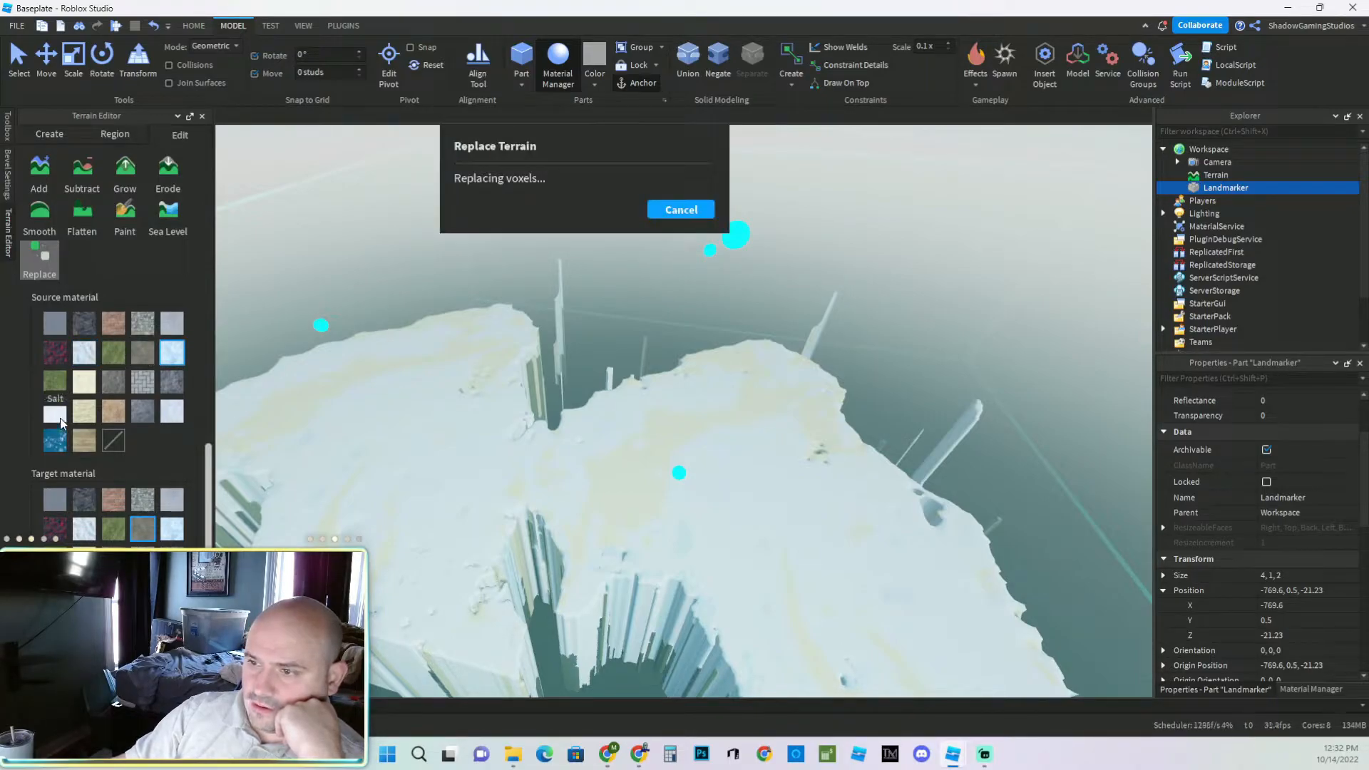
pyautogui.click(90, 388)
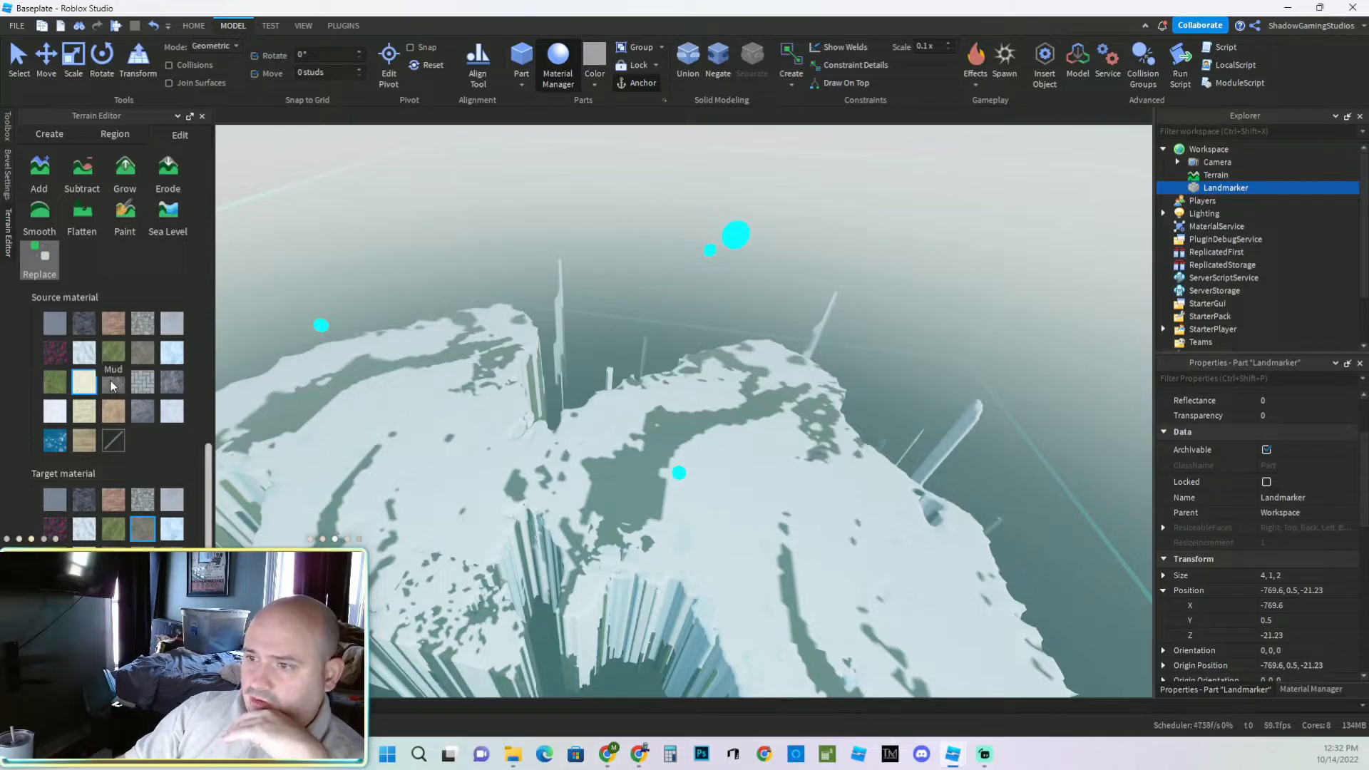
pyautogui.click(142, 382)
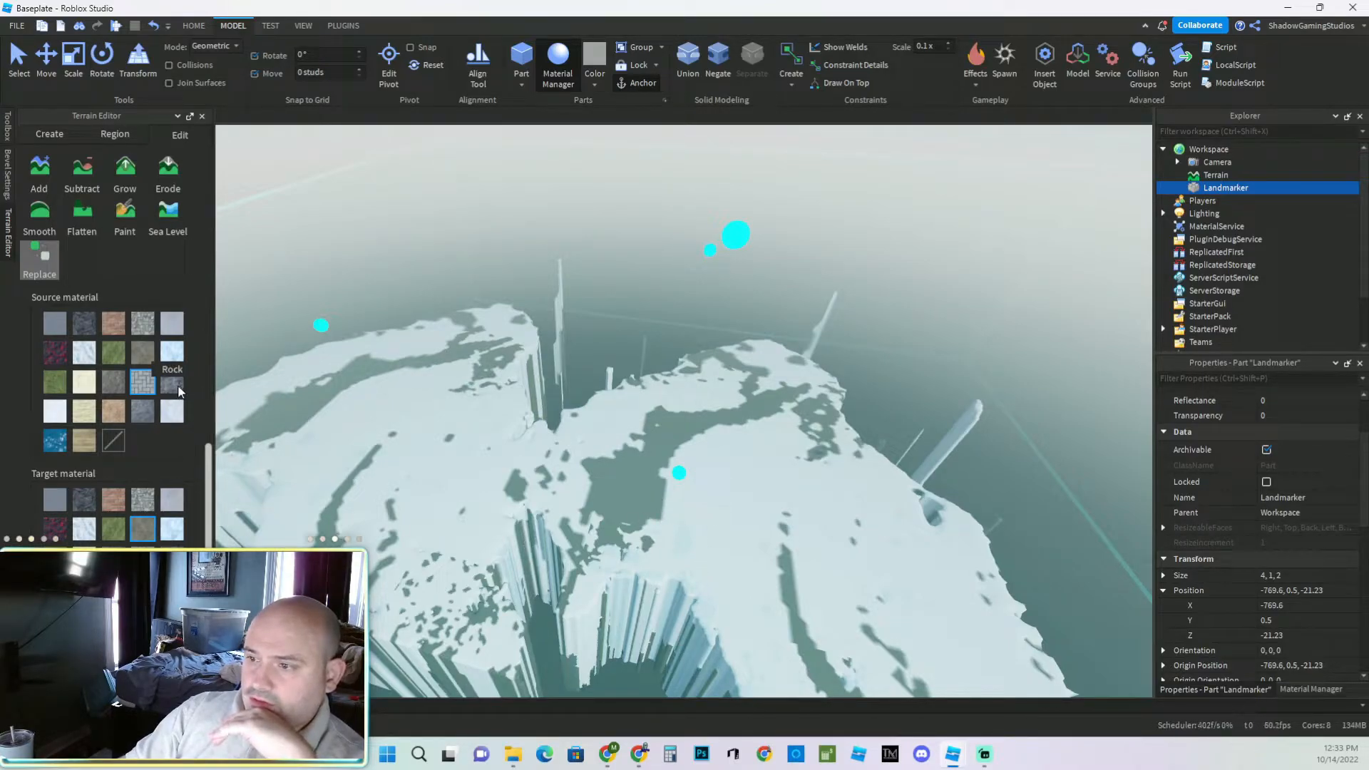
# Replace the Salt material across both landmasses, including a pass with Ground as the target material.
pyautogui.click(55, 413)
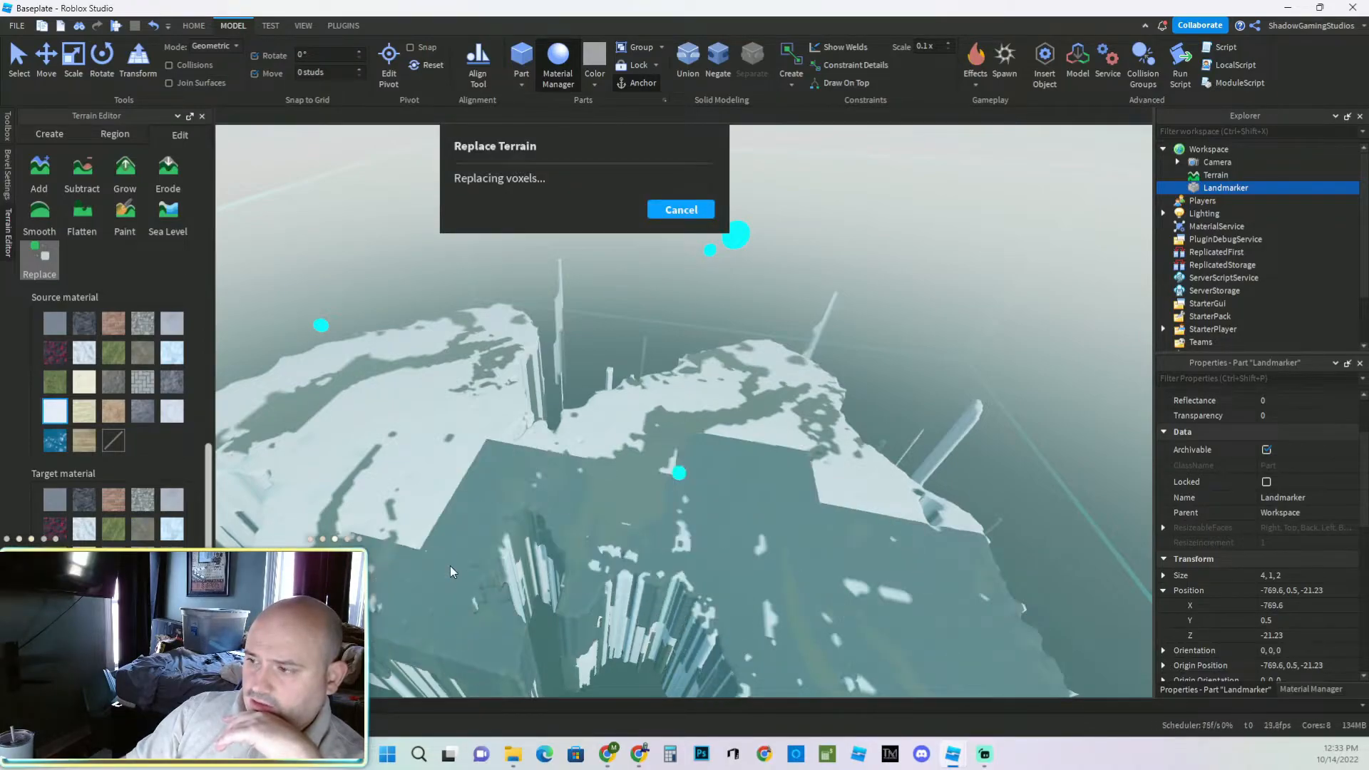
pyautogui.moveTo(773, 493); pyautogui.dragTo(759, 520, button='right')
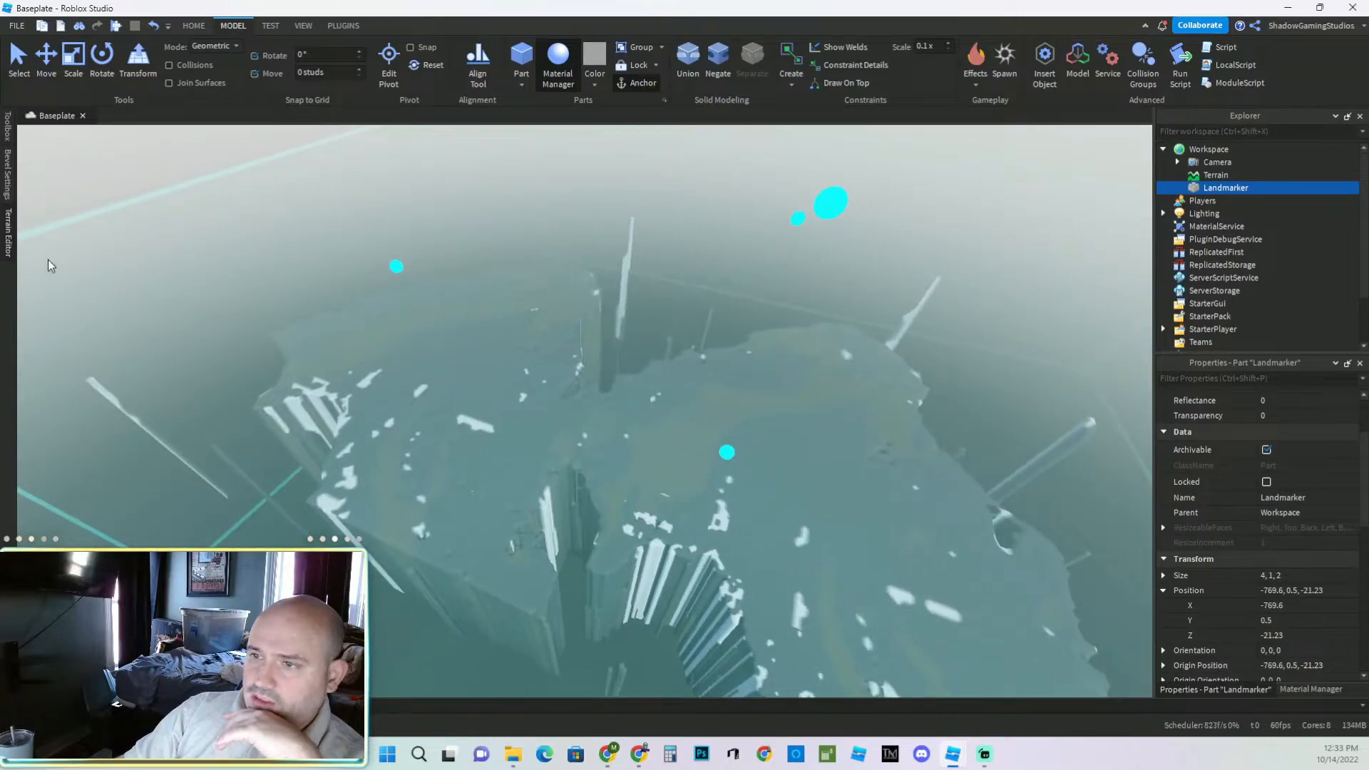
pyautogui.click(8, 246)
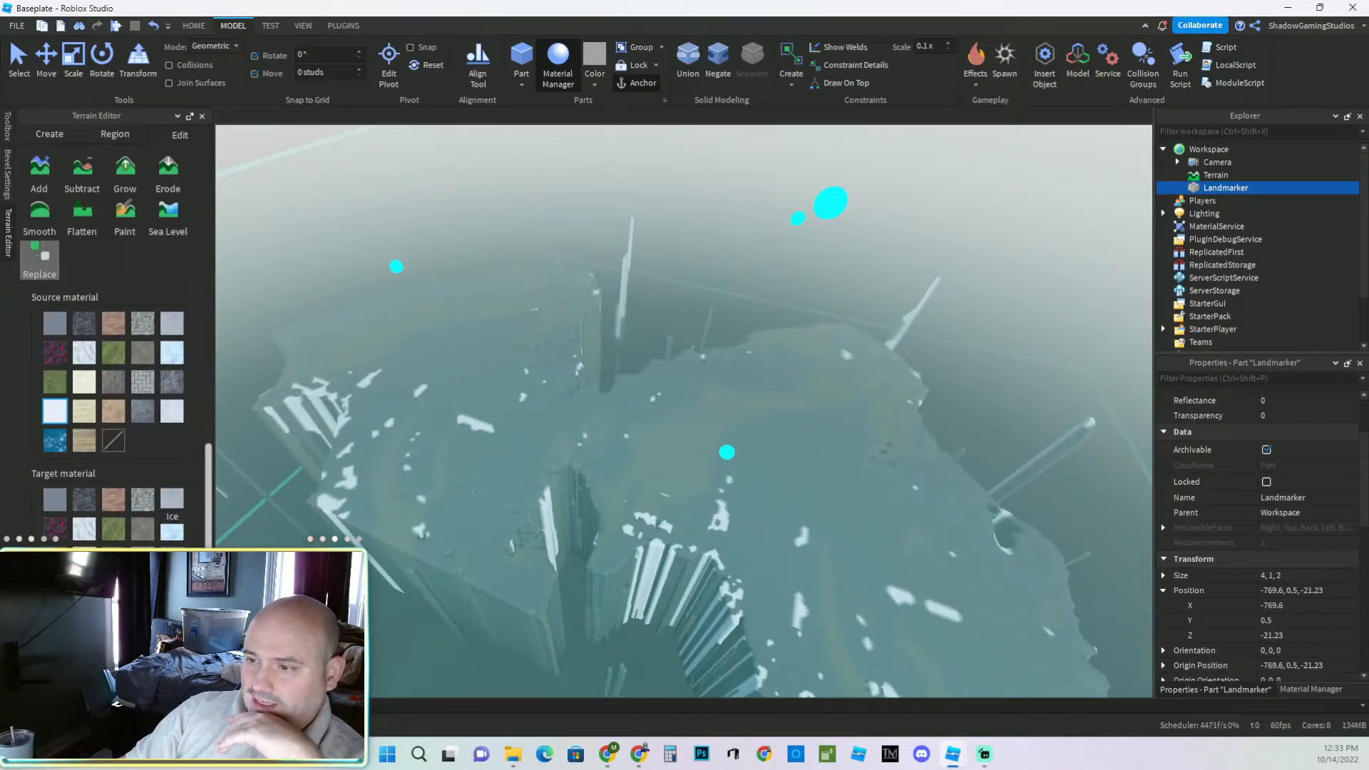
pyautogui.click(142, 528)
pyautogui.click(107, 652)
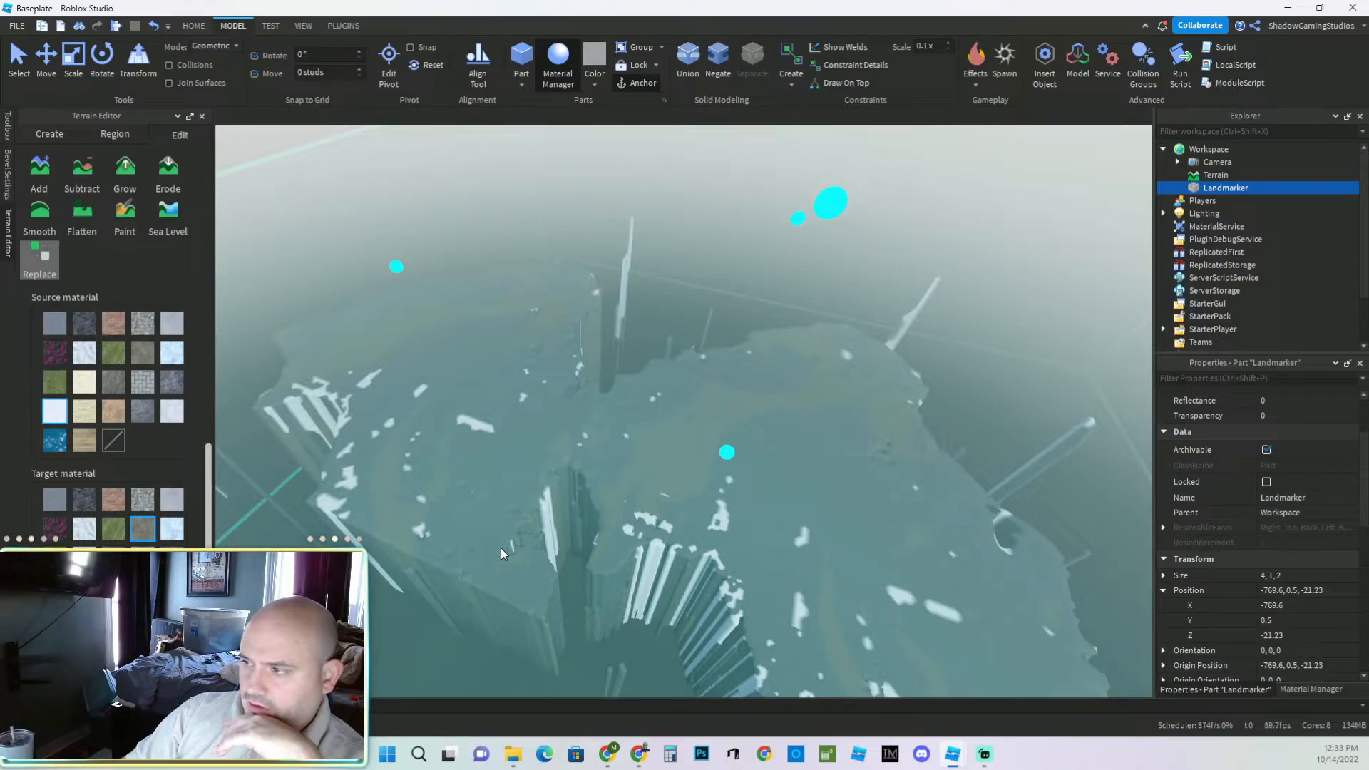
pyautogui.moveTo(513, 549); pyautogui.dragTo(512, 550, button='right')
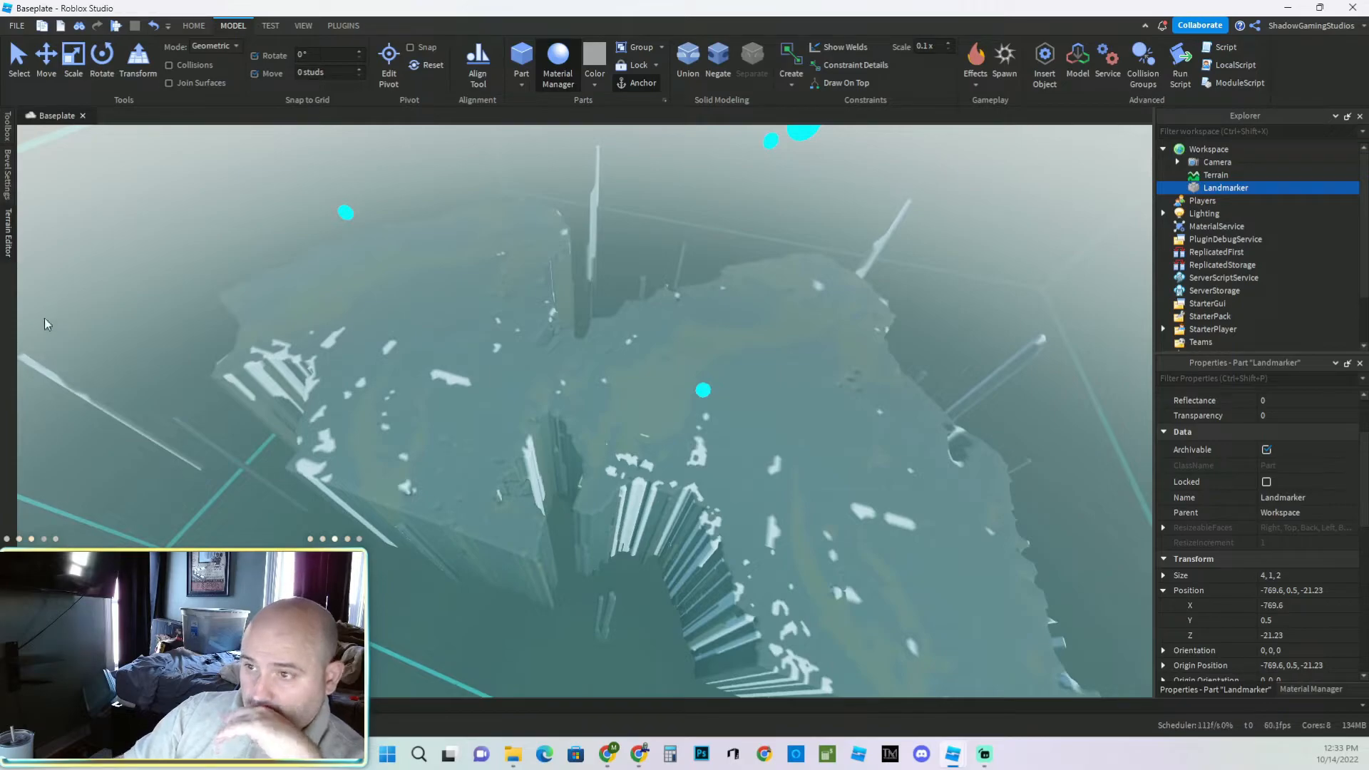
# Reopen the Replace settings and replace the region's Sand and Sandstone materials with Rock.
pyautogui.click(9, 247)
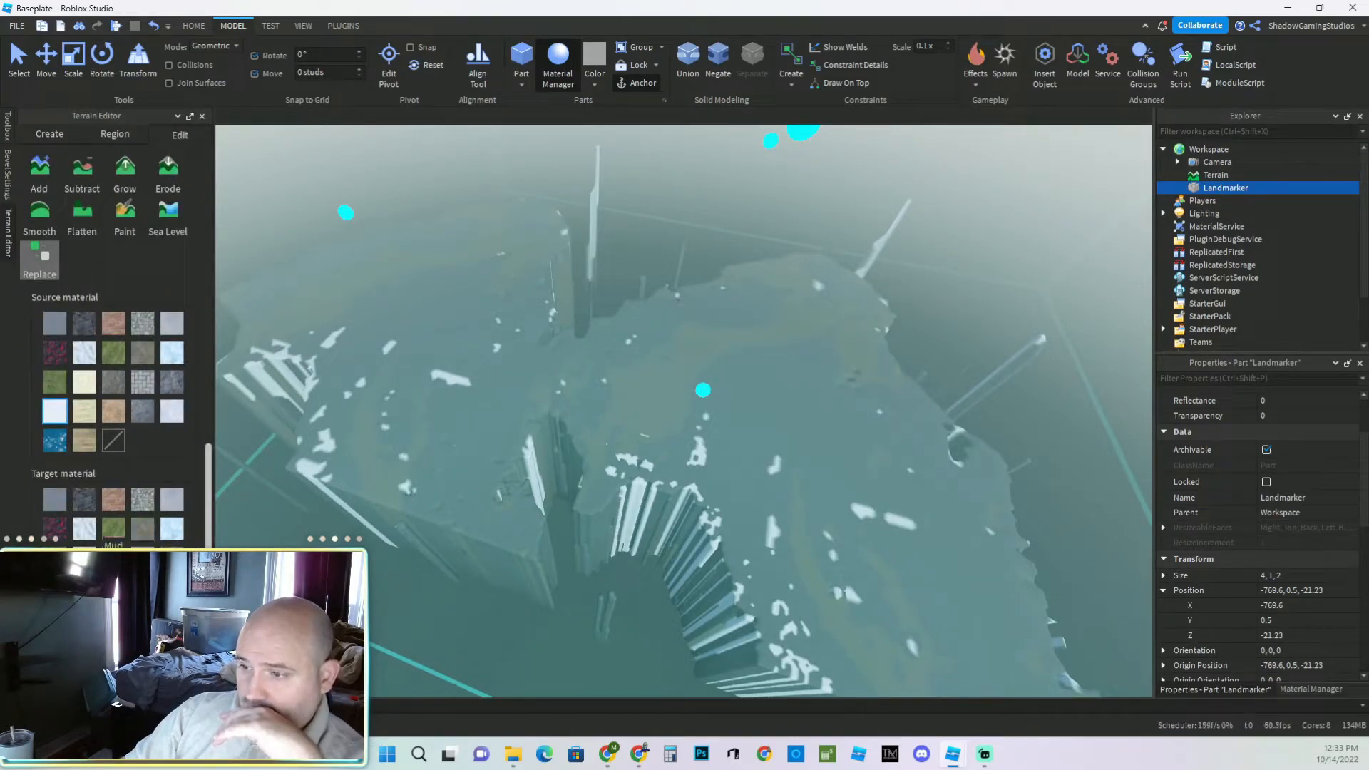
pyautogui.click(82, 417)
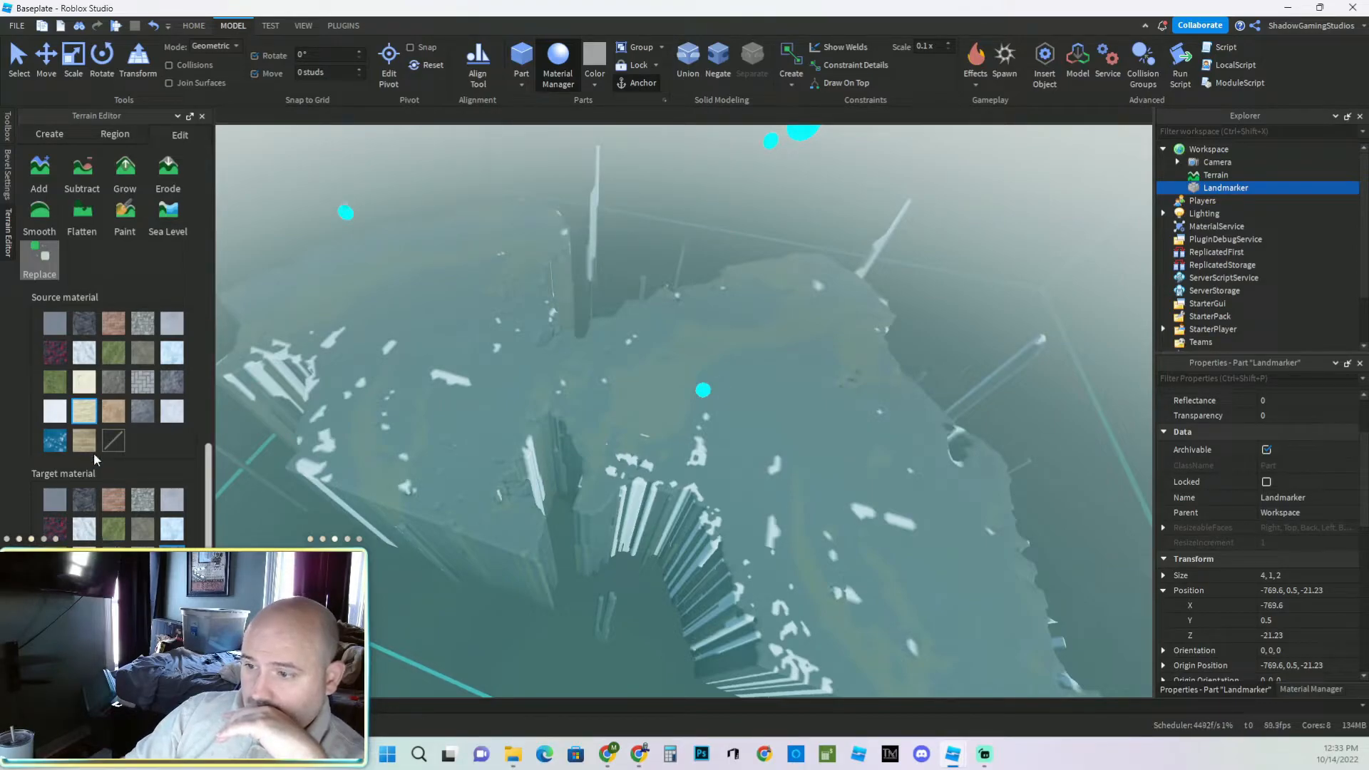
pyautogui.click(115, 418)
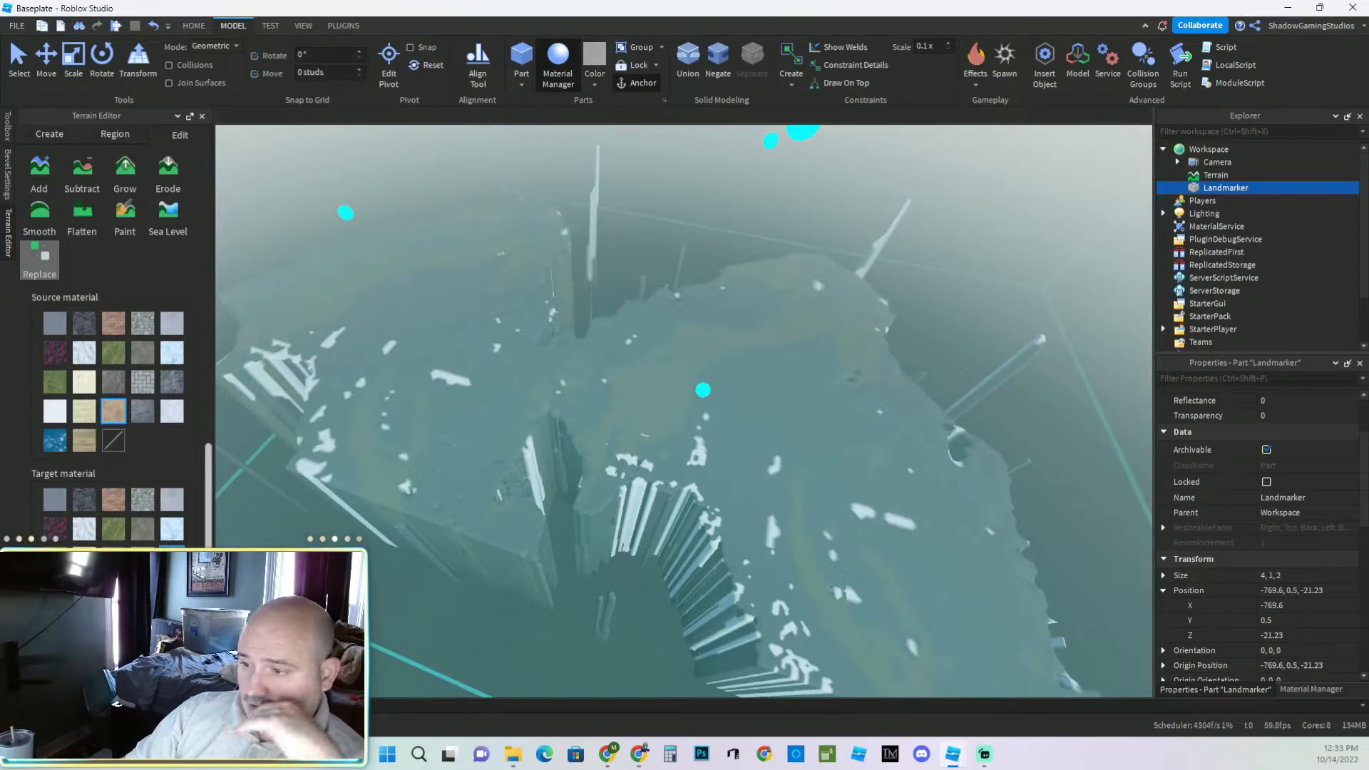
pyautogui.click(115, 656)
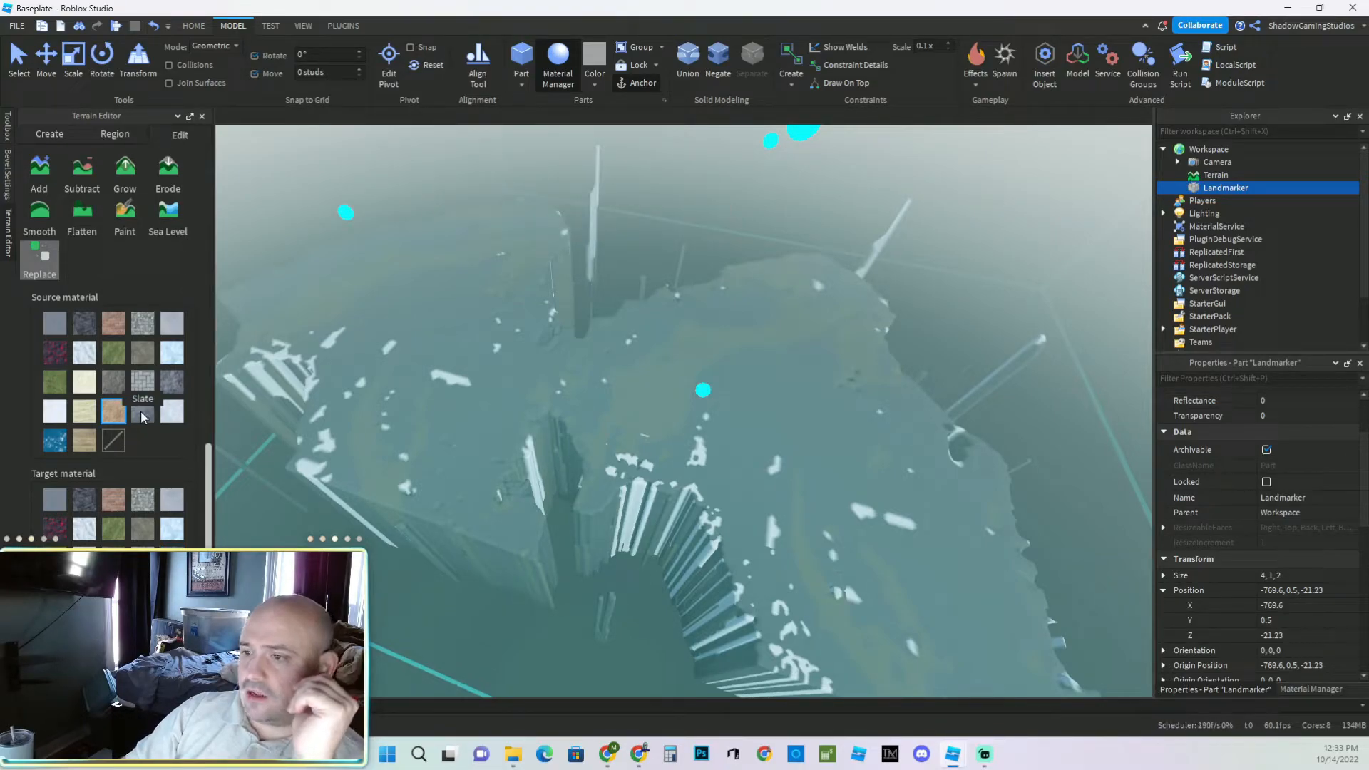
# Replace the Water and Snow materials across both landmasses with Rock.
pyautogui.click(55, 441)
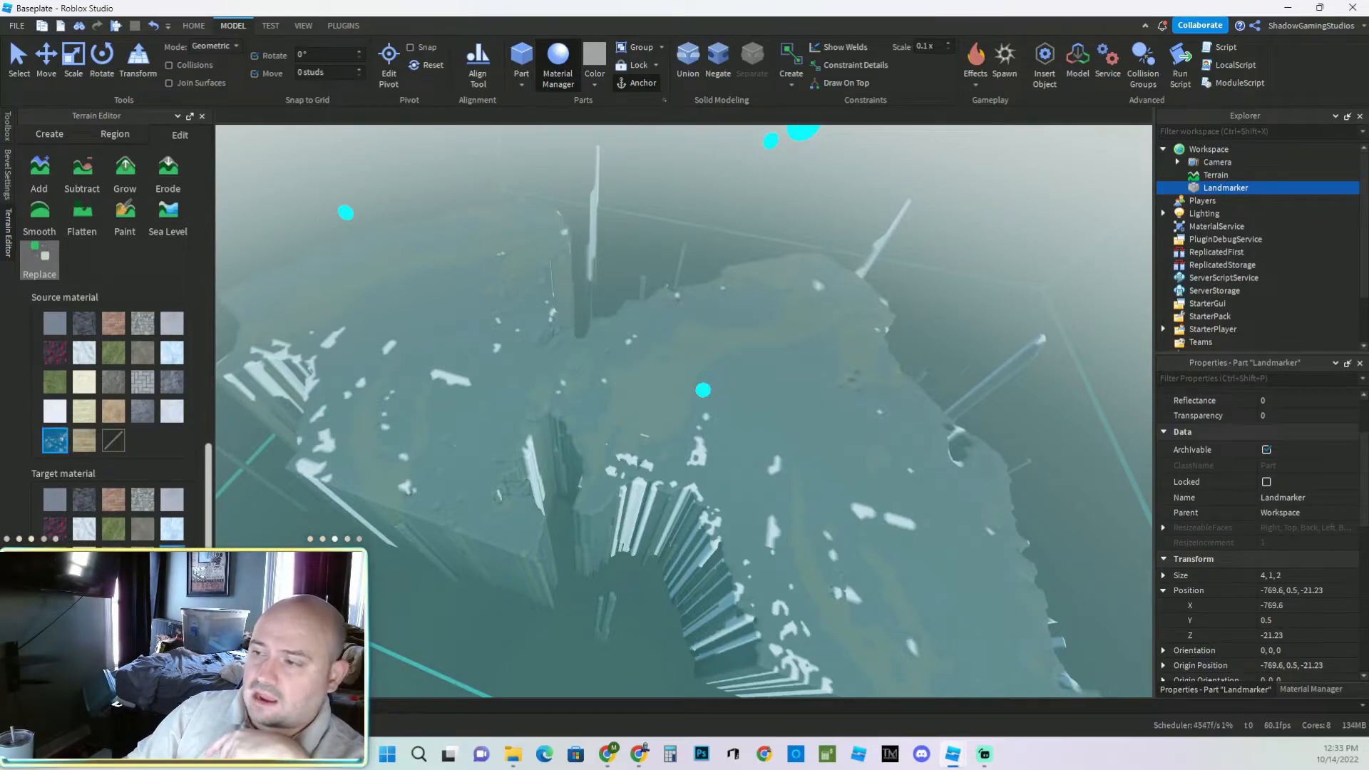
pyautogui.click(107, 654)
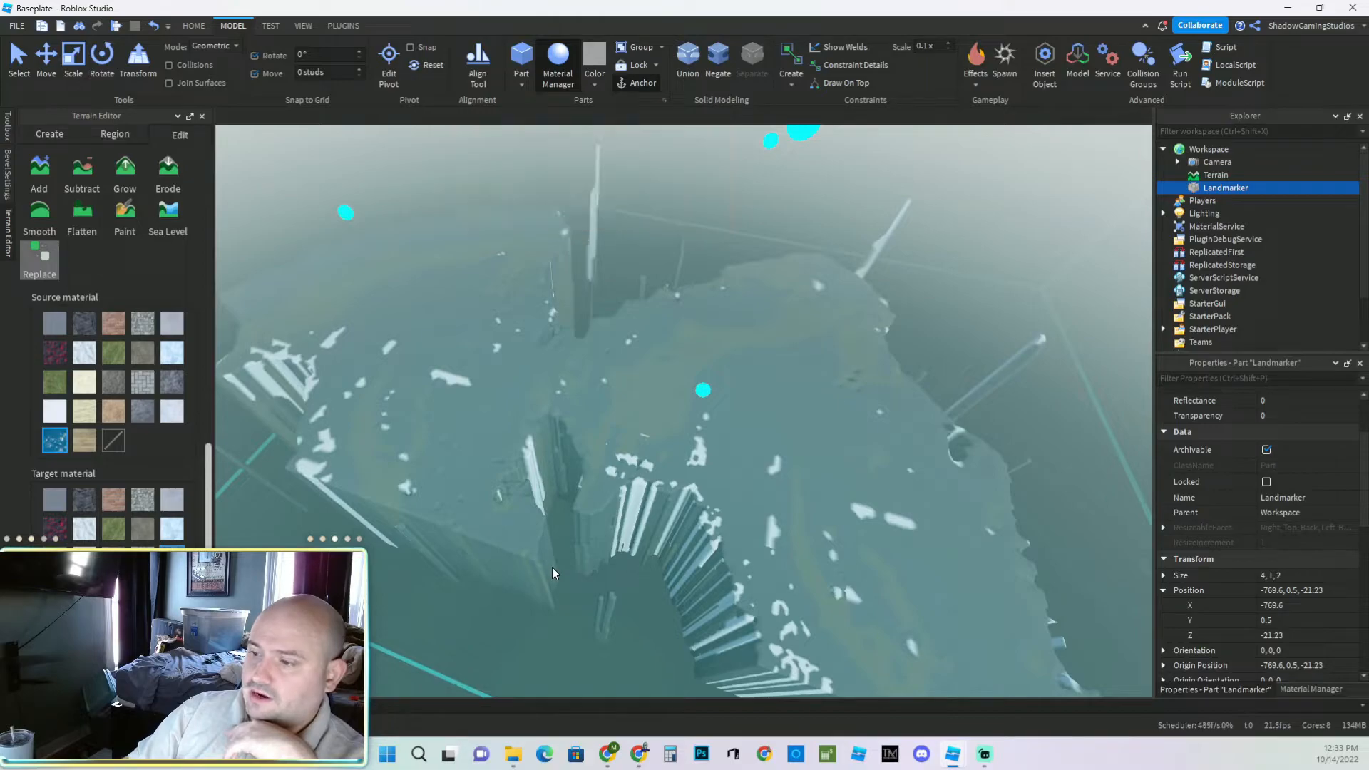
pyautogui.click(168, 412)
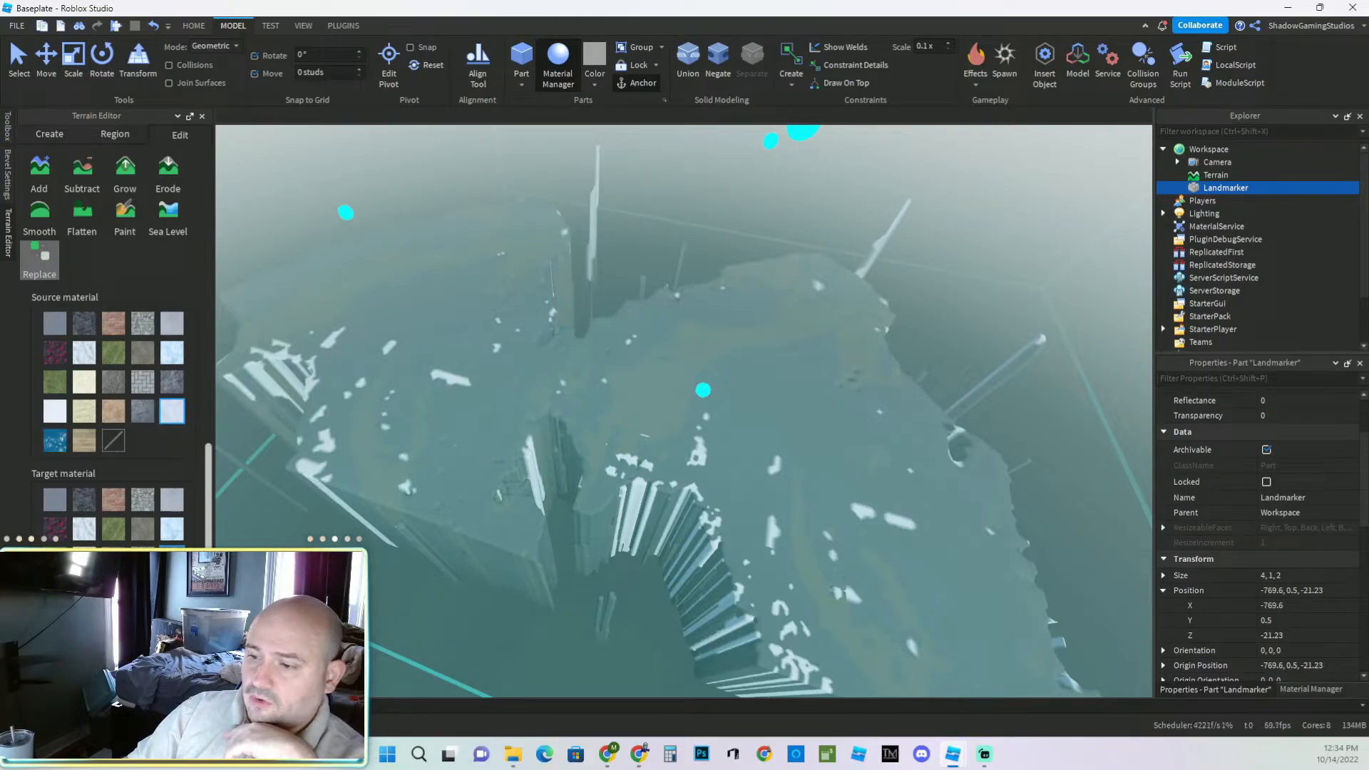
pyautogui.click(107, 655)
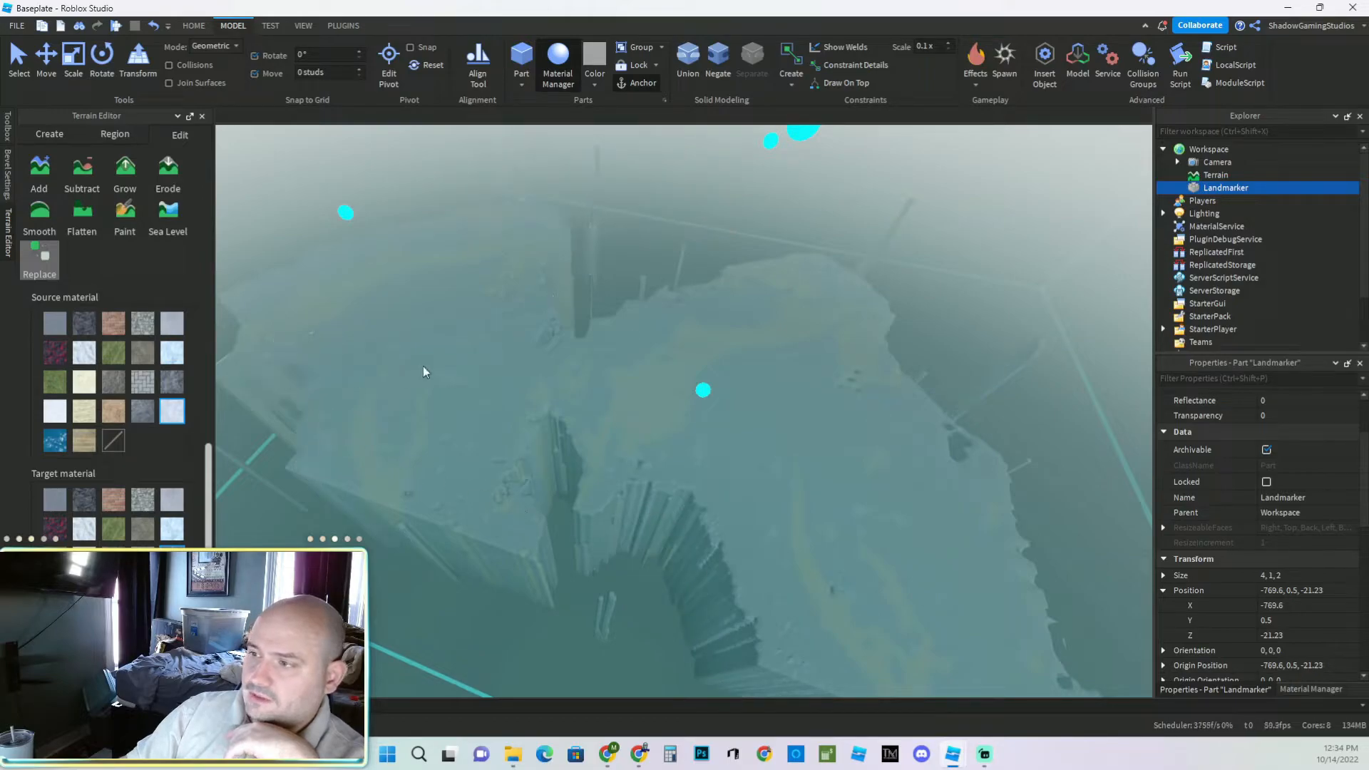
# Leave the terrain Replace tool and activate the Move tool on the Landmarker part.
pyautogui.moveTo(646, 404); pyautogui.dragTo(645, 405, button='right')
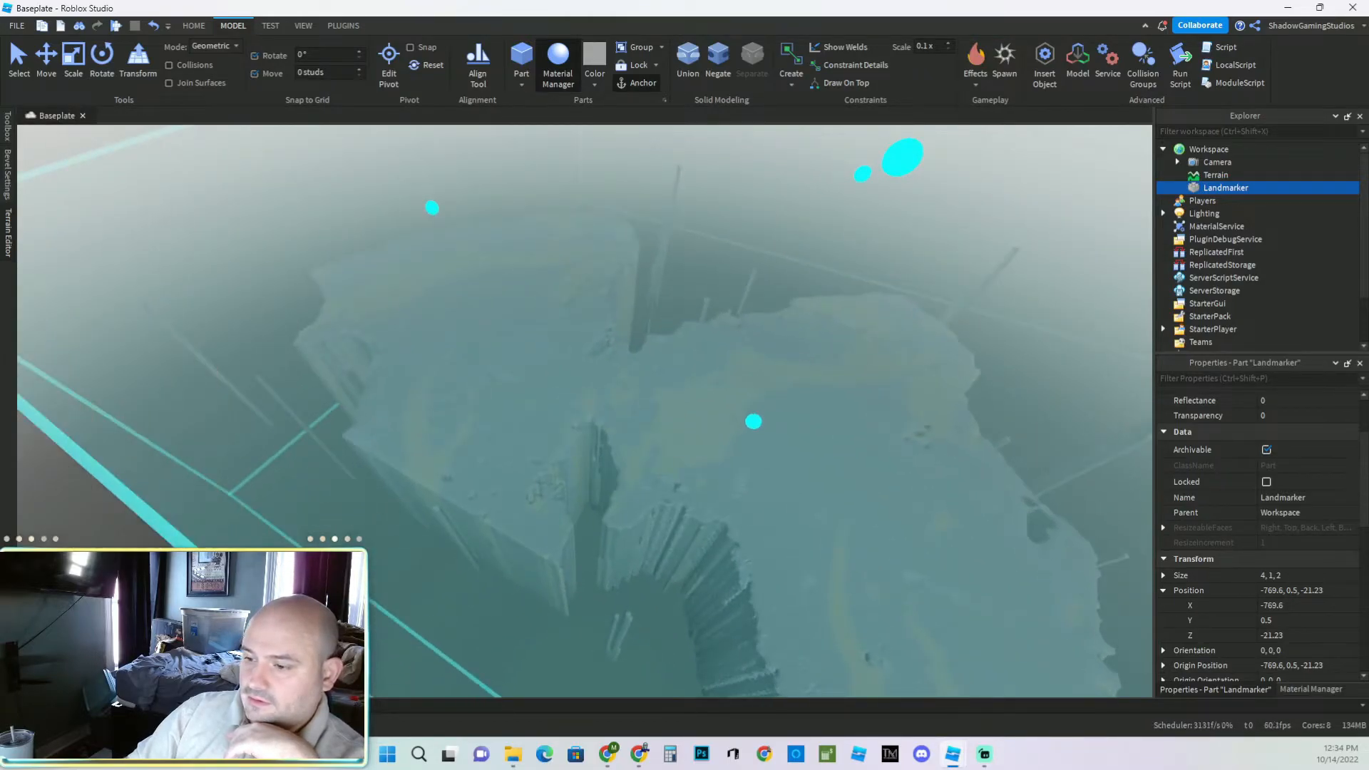
pyautogui.moveTo(525, 596); pyautogui.dragTo(525, 596, button='right')
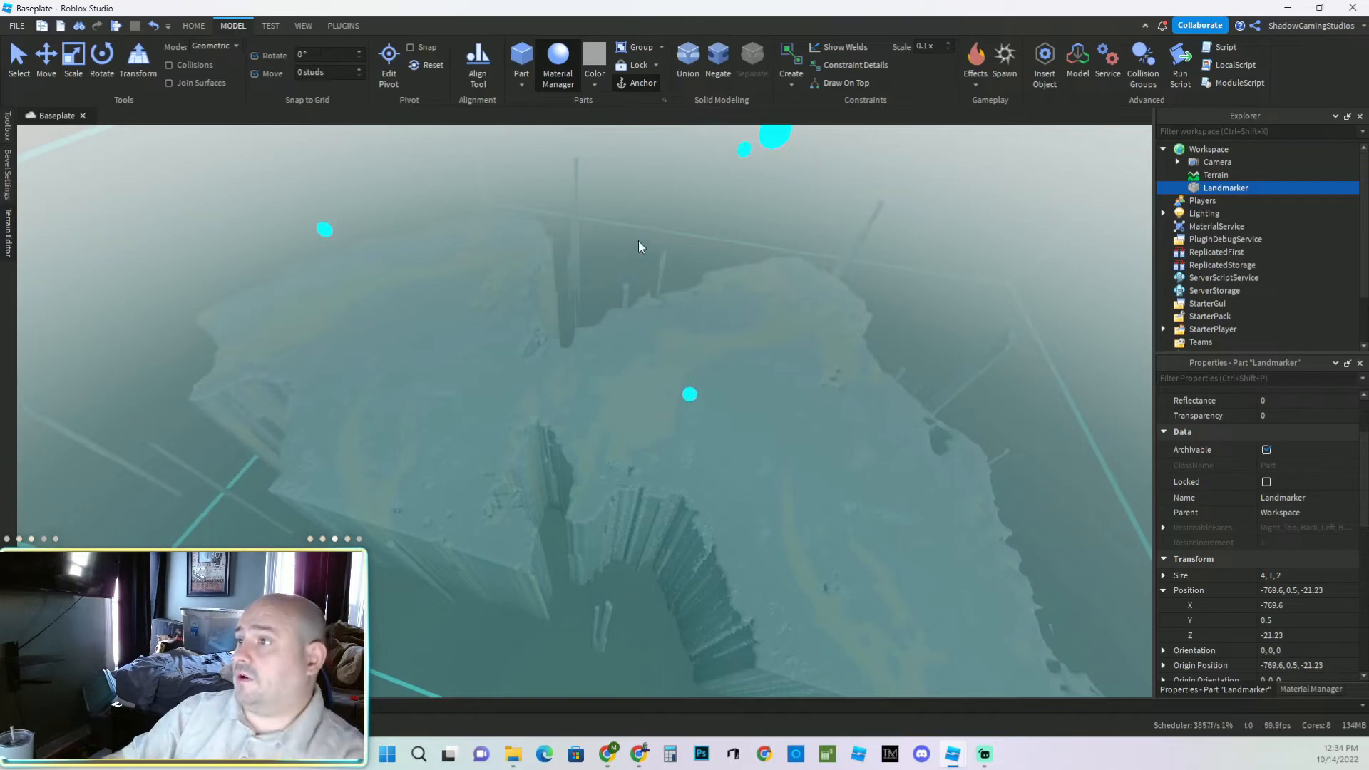
pyautogui.click(7, 236)
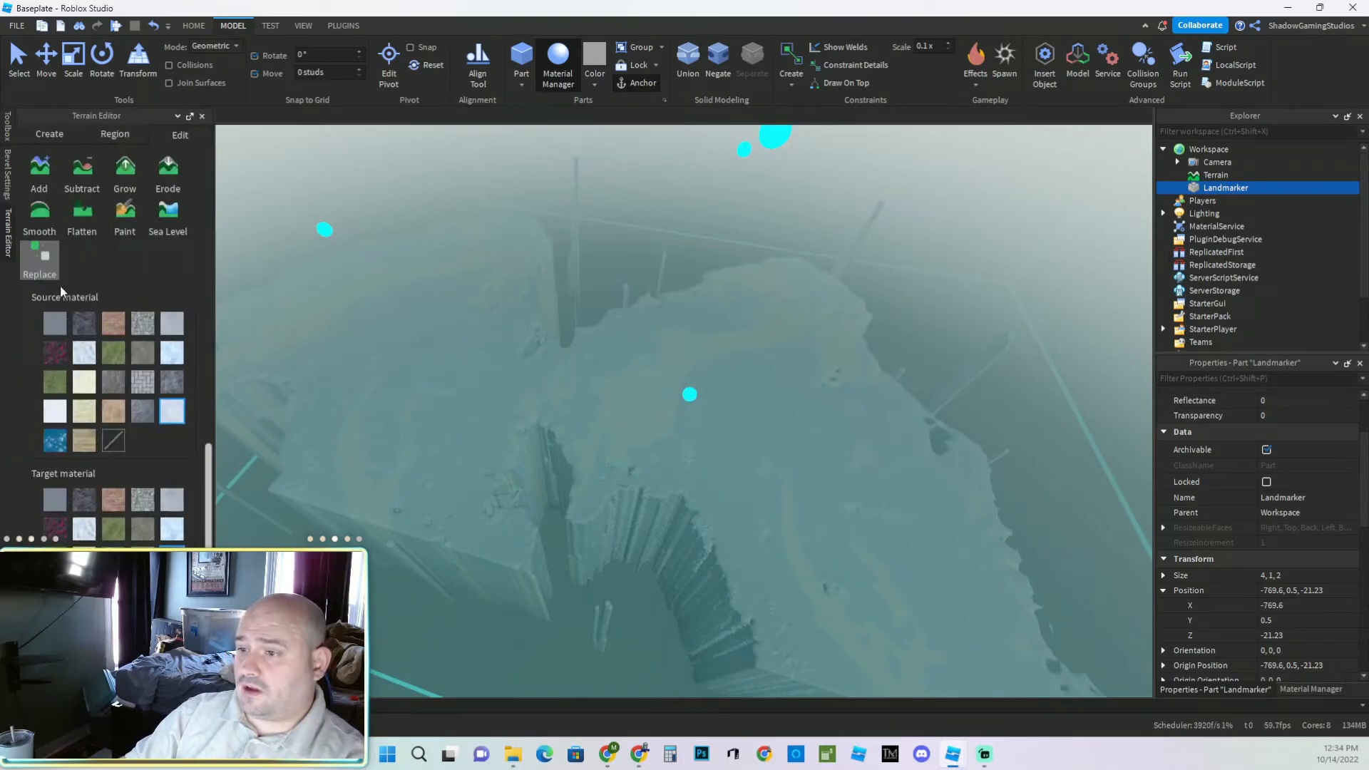
pyautogui.click(38, 176)
pyautogui.hotkey('ctrl', '2')
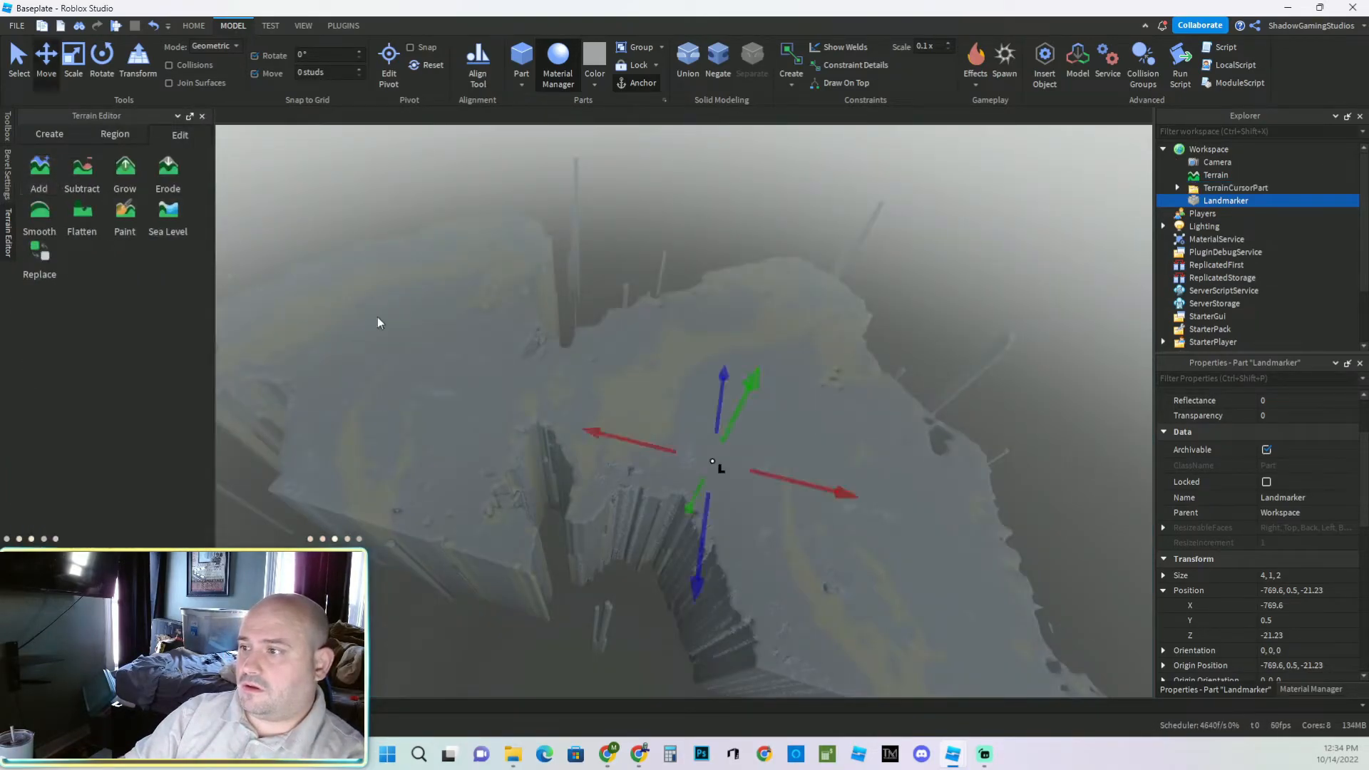
# Inspect the terrain spikes and cliff sides around the landmasses up close and bring up the Terrain Editor's editing tools.
pyautogui.moveTo(570, 430); pyautogui.dragTo(572, 427, button='right')
pyautogui.press('w')
pyautogui.press('w')
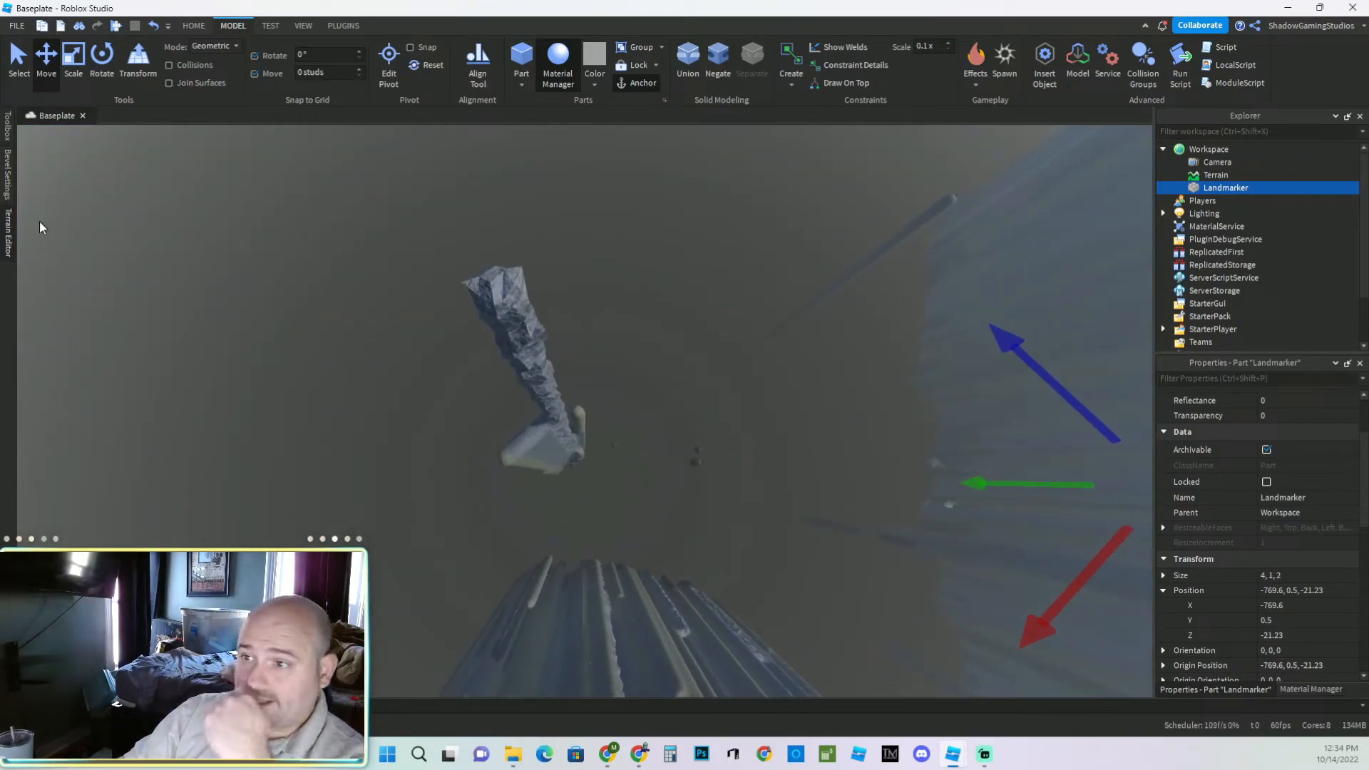
pyautogui.click(9, 234)
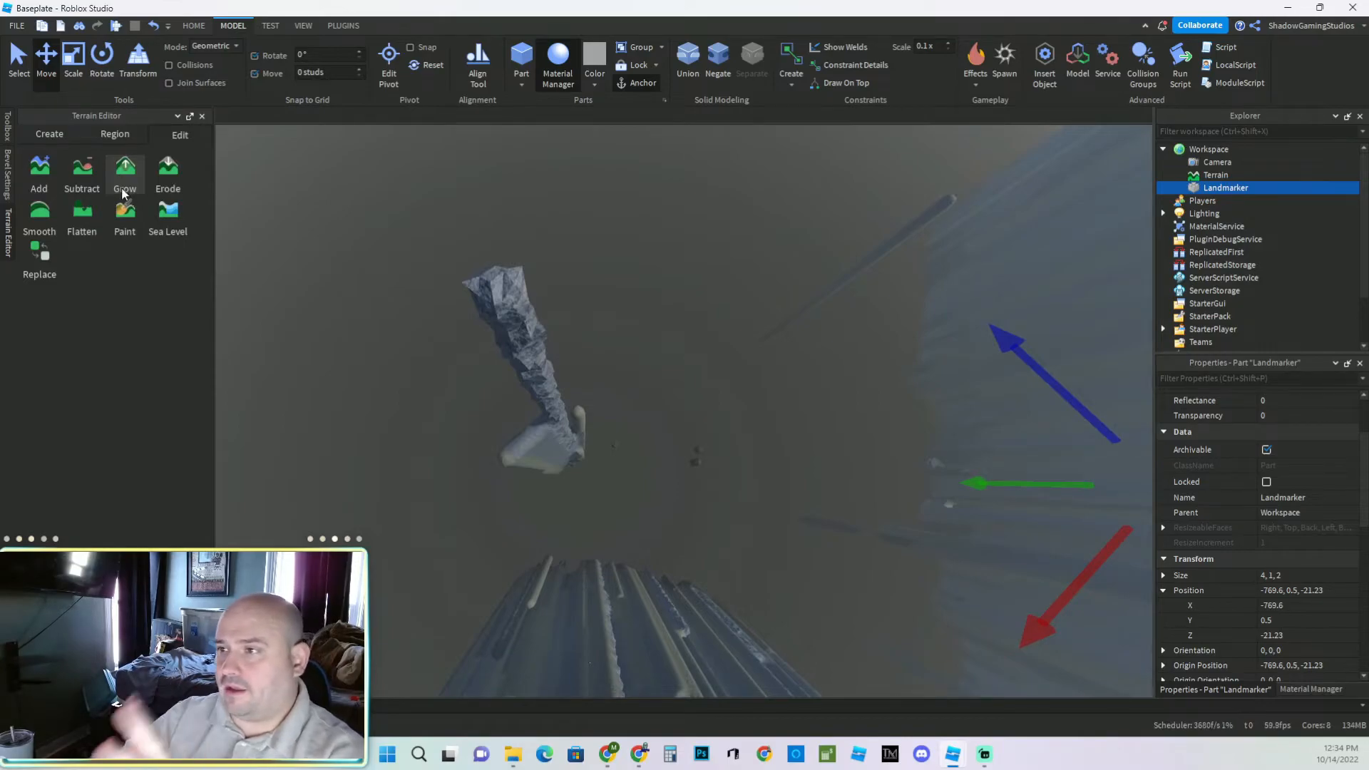
# Set up the terrain Erode brush with a box shape and a base size and height of 64.
pyautogui.click(168, 173)
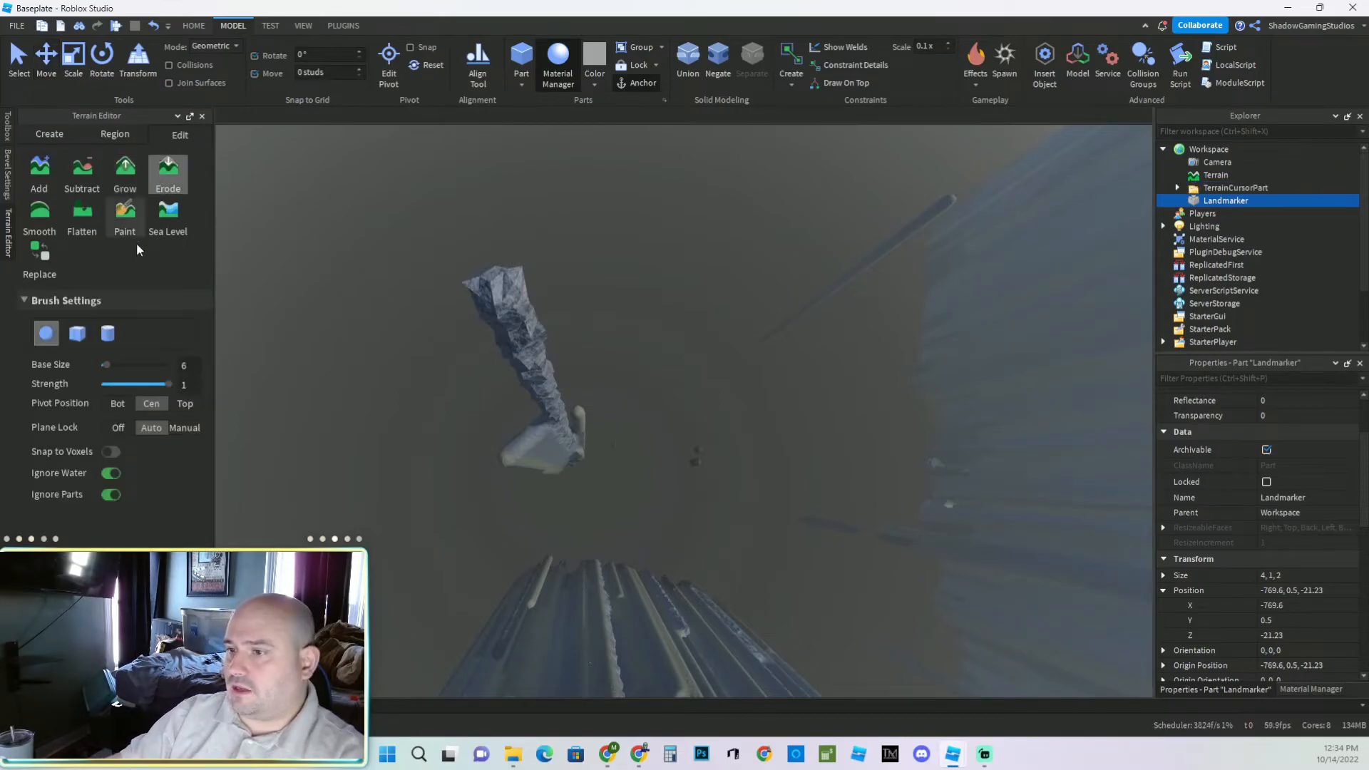
pyautogui.click(77, 333)
pyautogui.moveTo(106, 365); pyautogui.dragTo(275, 371)
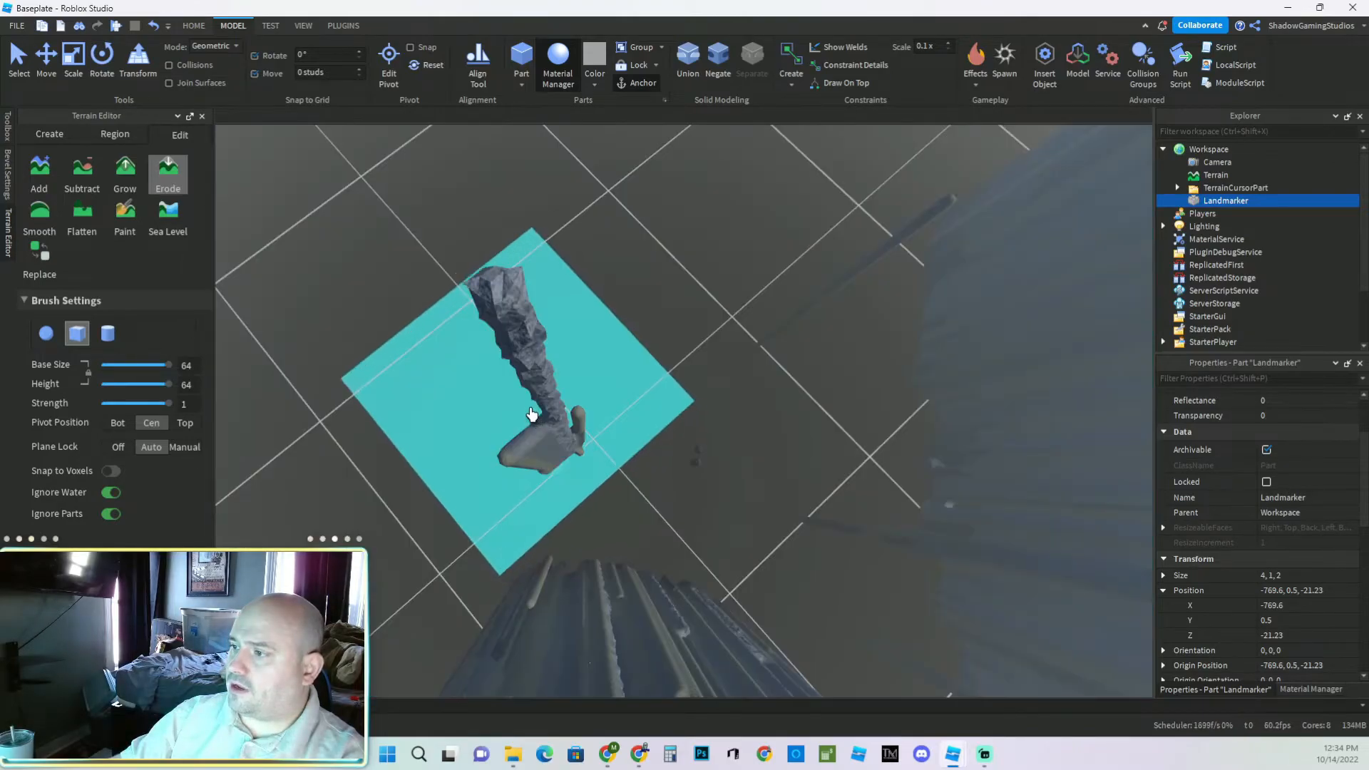
# Erode the isolated rock spire and the small leftover terrain fragments beside the landmasses, and leave the Erode tool.
pyautogui.moveTo(575, 427); pyautogui.dragTo(572, 453)
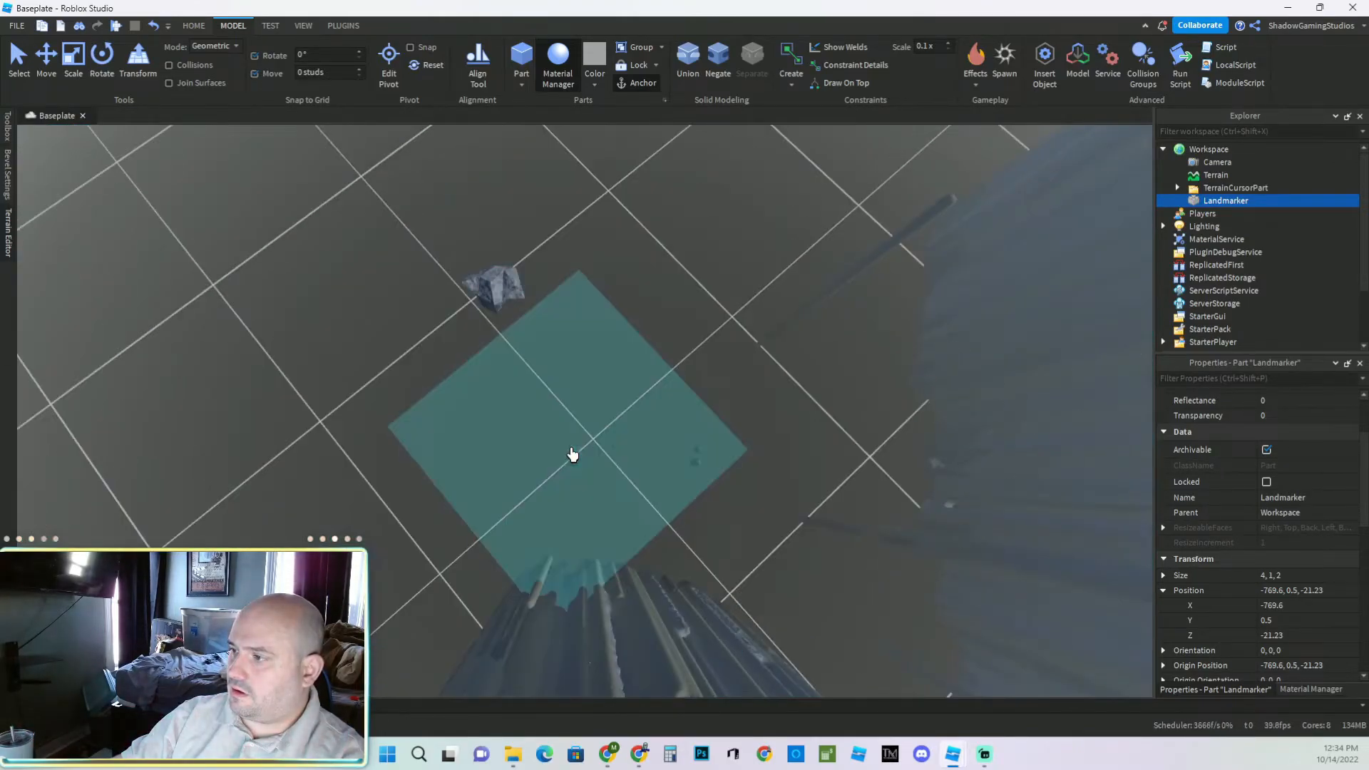
pyautogui.click(497, 298)
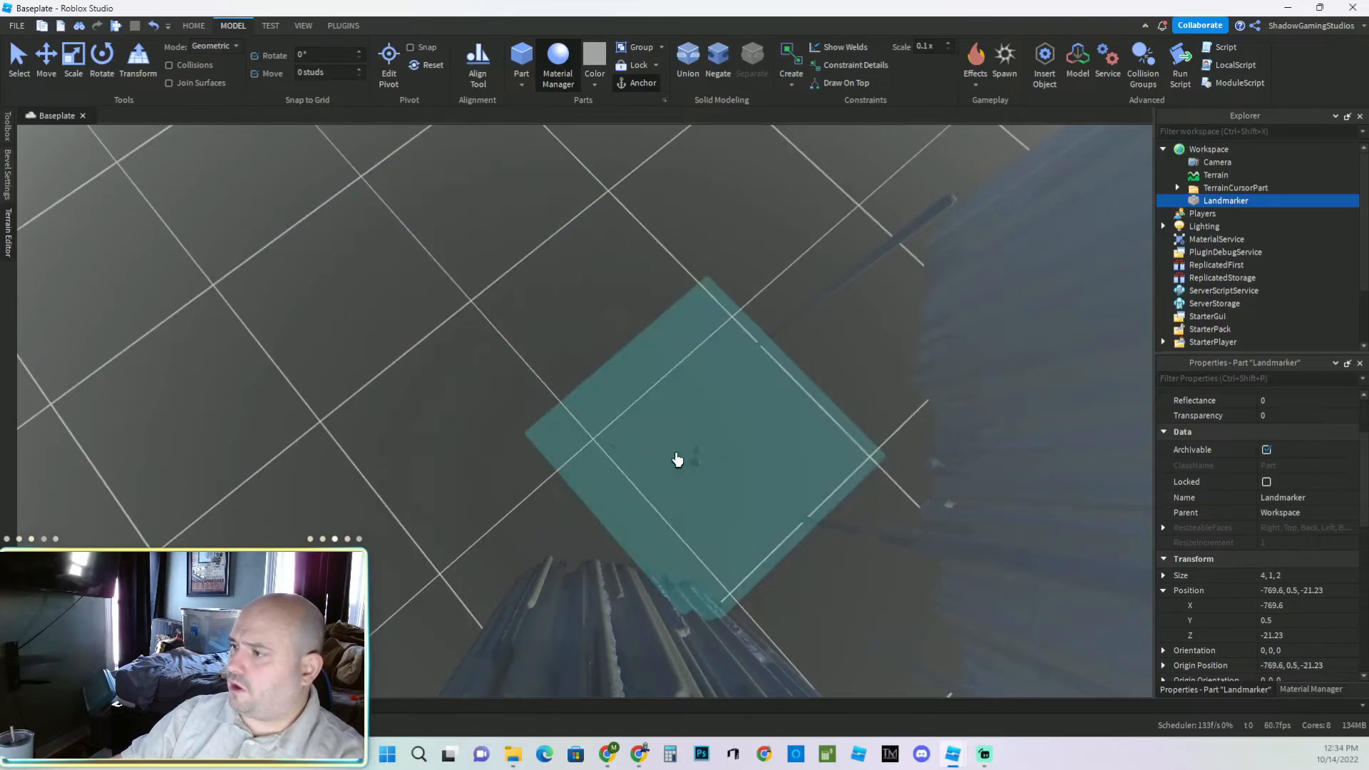
pyautogui.click(699, 459)
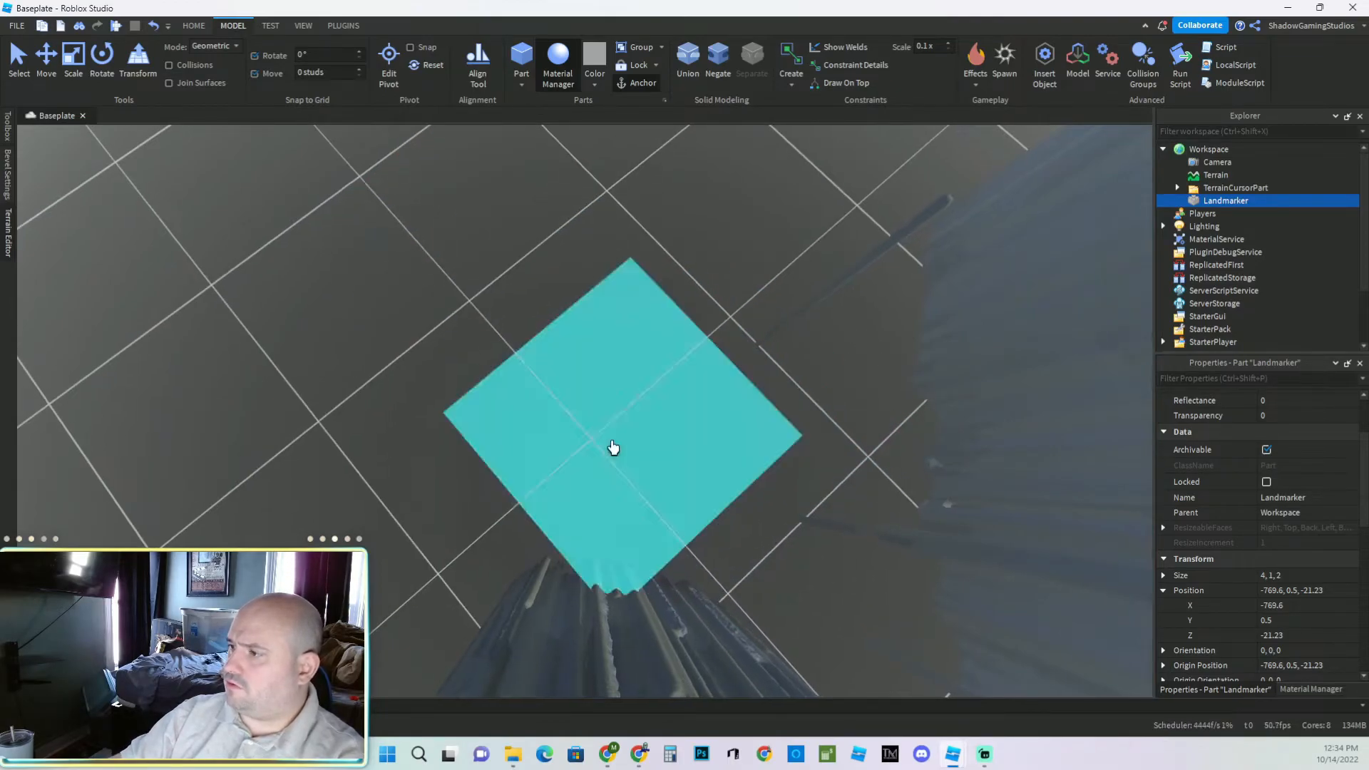
pyautogui.moveTo(661, 450)
pyautogui.mouseDown(button='right')
pyautogui.moveTo(679, 348)
pyautogui.moveTo(688, 388)
pyautogui.moveTo(653, 428)
pyautogui.mouseUp(button='right')
pyautogui.click(648, 399)
pyautogui.click(626, 430)
pyautogui.moveTo(611, 443)
pyautogui.mouseDown(button='right')
pyautogui.moveTo(525, 473)
pyautogui.moveTo(619, 462)
pyautogui.mouseUp(button='right')
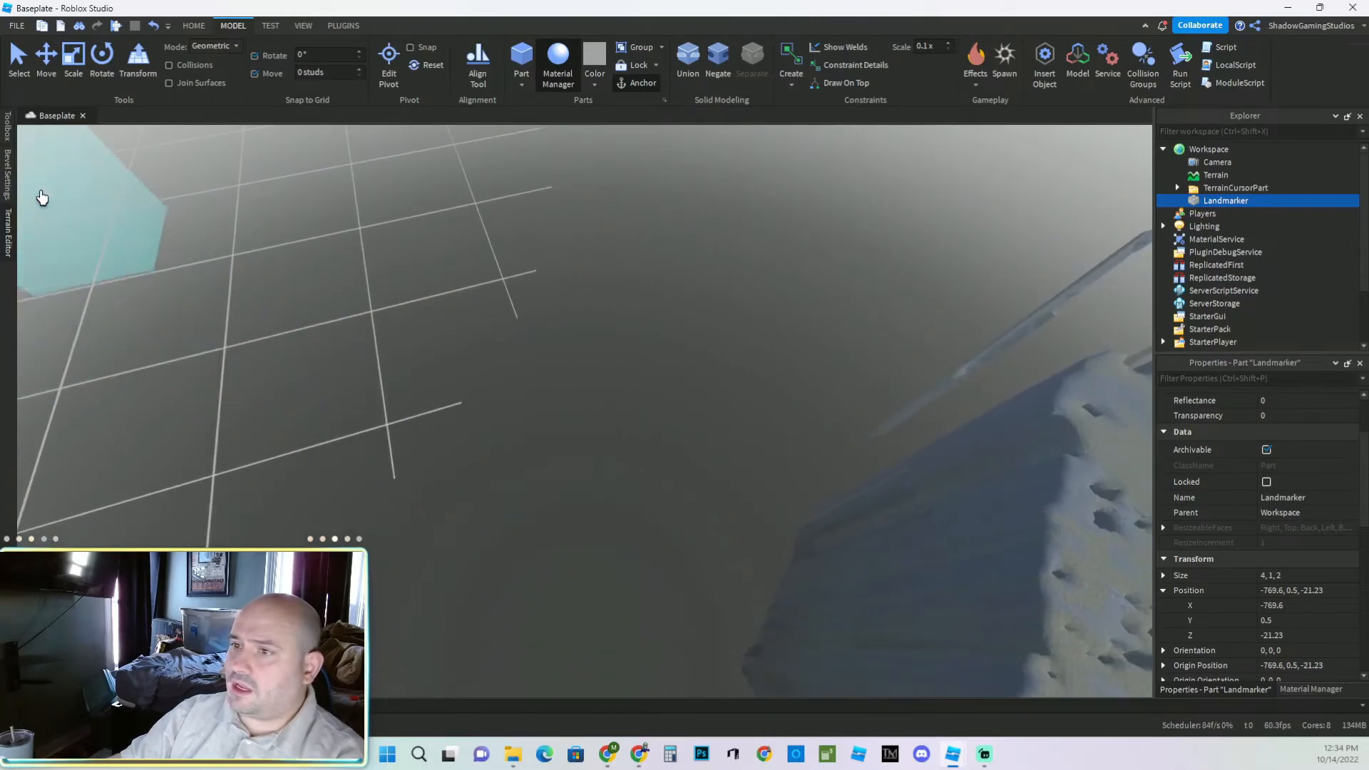
pyautogui.click(9, 235)
pyautogui.click(160, 180)
# Set up the terrain Add brush with a cylinder shape and a base size and height of 64.
pyautogui.moveTo(494, 500); pyautogui.dragTo(489, 506, button='right')
pyautogui.scroll(10, 489, 499)
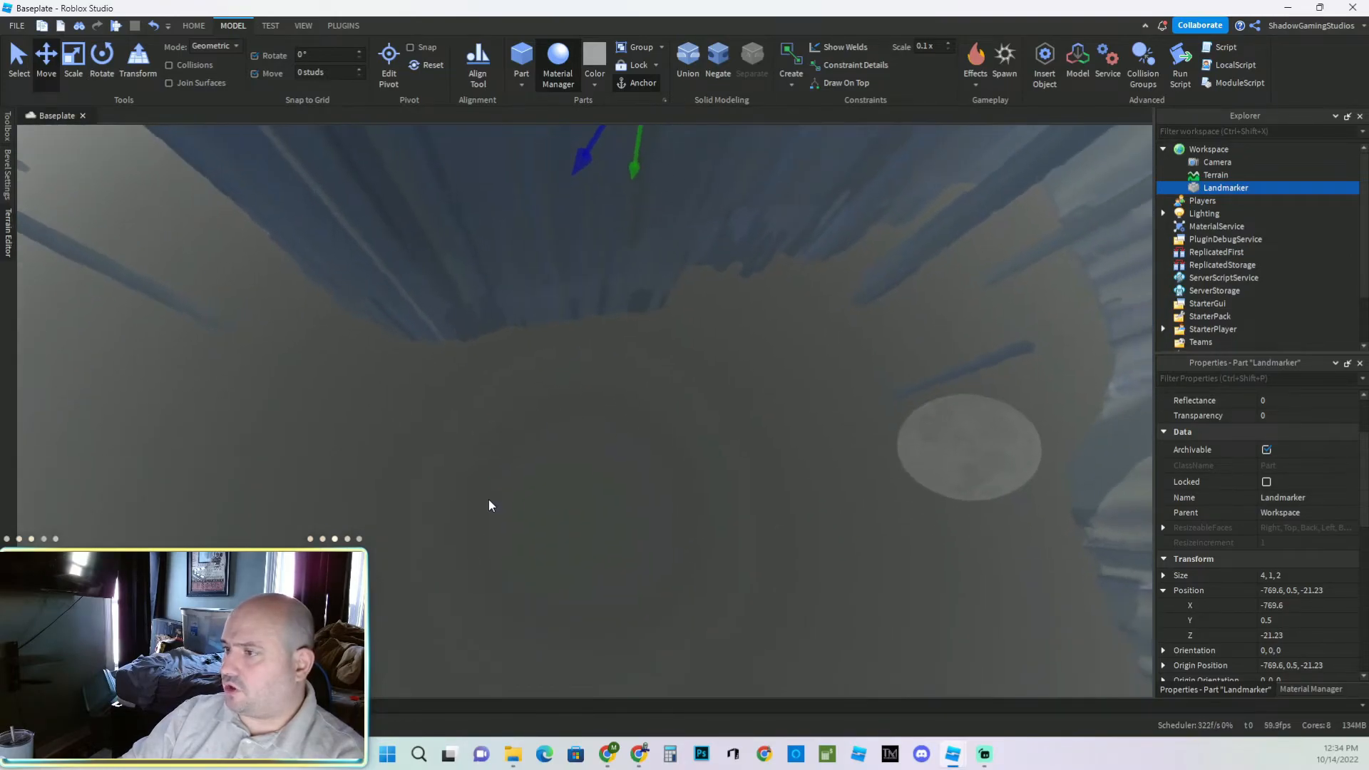
pyautogui.click(9, 246)
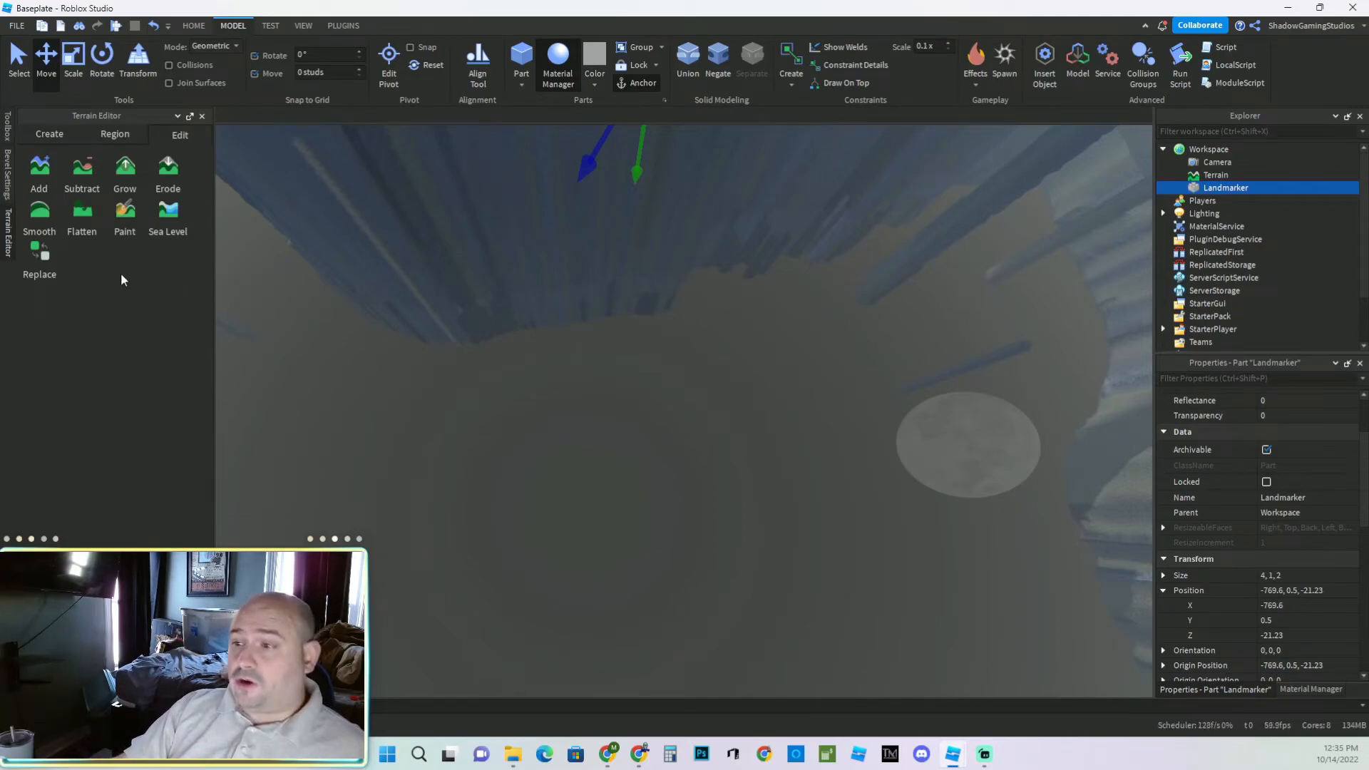
pyautogui.click(43, 177)
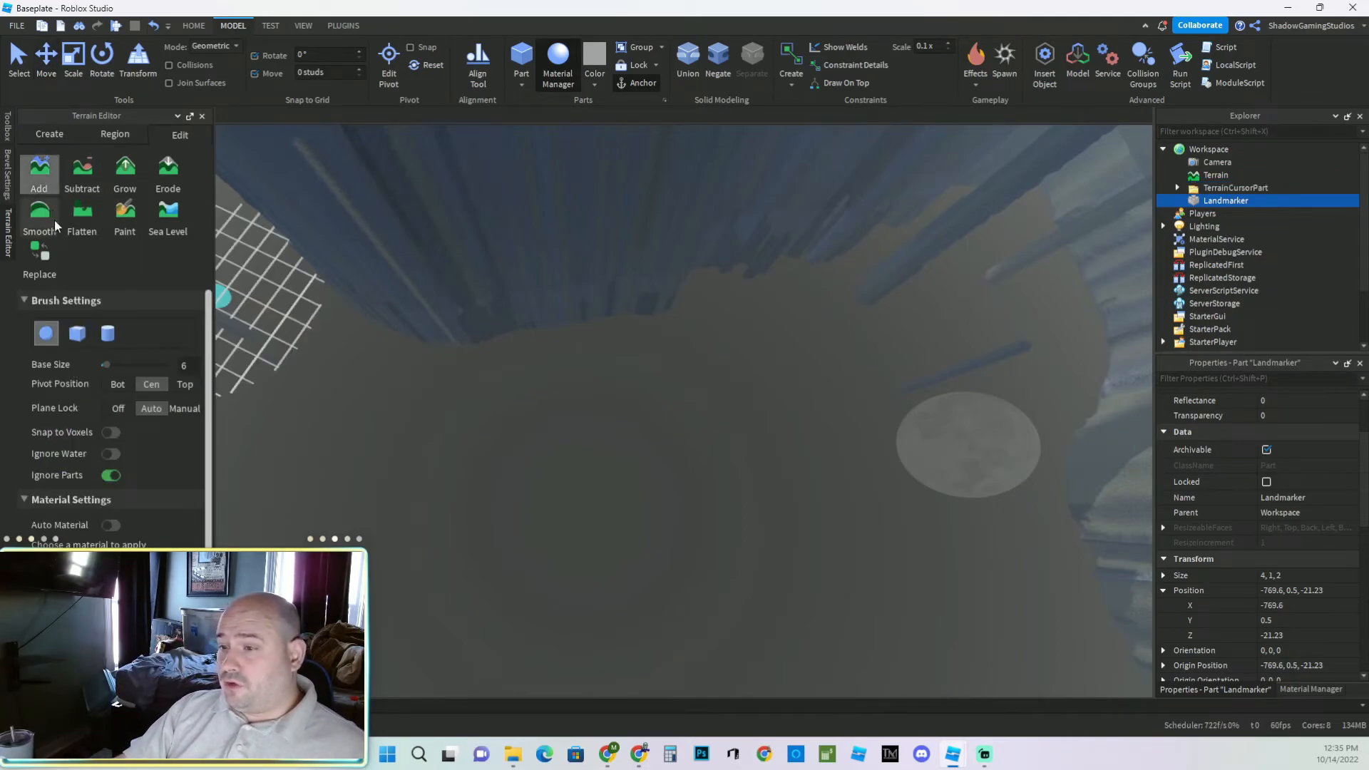
pyautogui.click(78, 336)
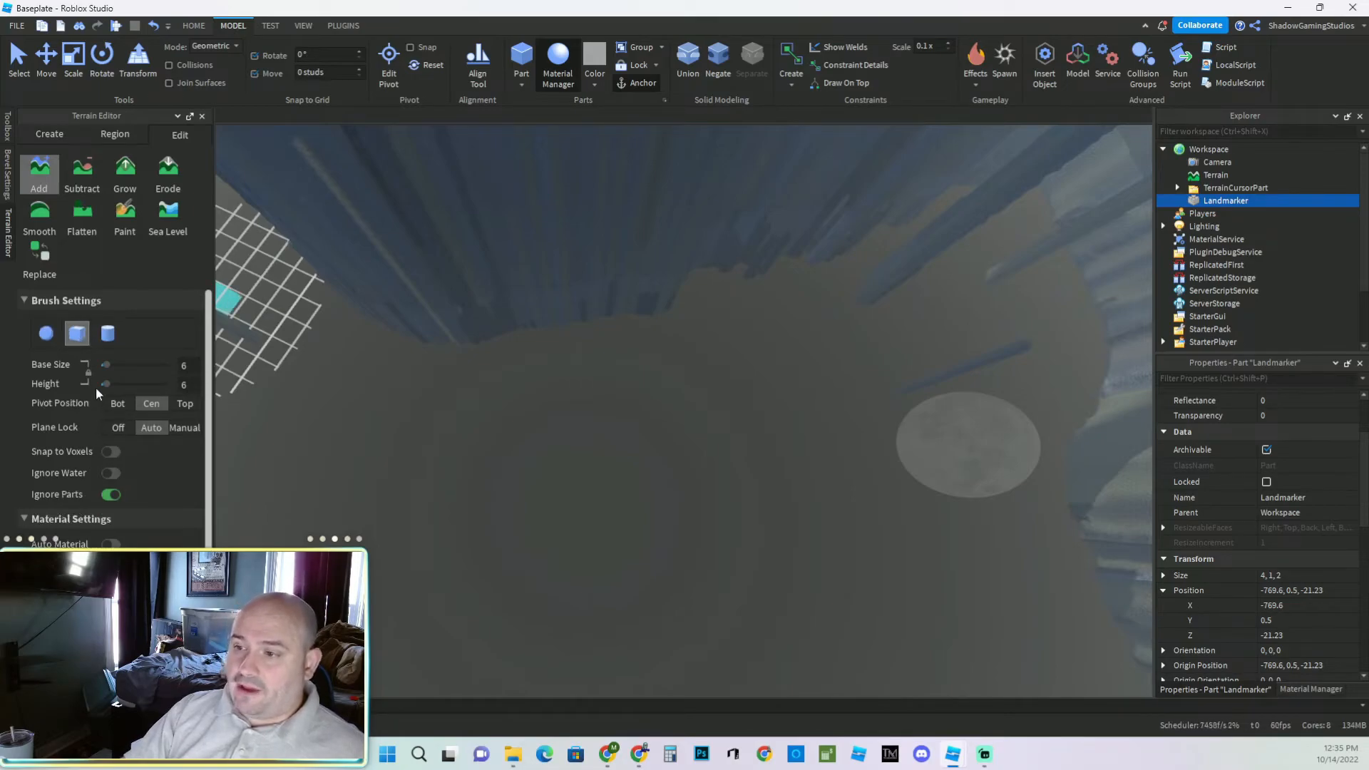
pyautogui.click(108, 333)
pyautogui.moveTo(106, 365); pyautogui.dragTo(171, 365)
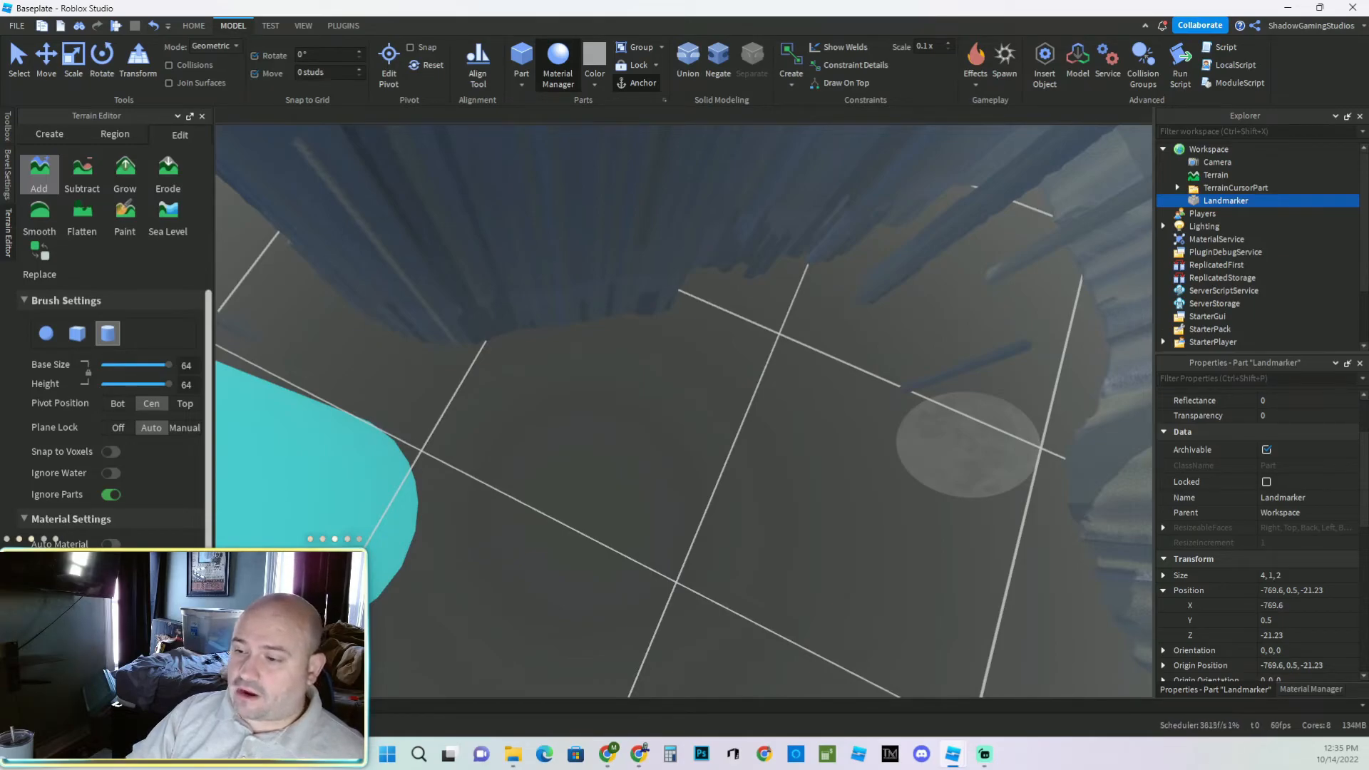
# Add a broad flat stretch of terrain between and around the pointed ends of both landmasses, leave the Add tool and clear the selection.
pyautogui.moveTo(473, 507)
pyautogui.mouseDown()
pyautogui.moveTo(626, 407)
pyautogui.moveTo(899, 360)
pyautogui.moveTo(724, 468)
pyautogui.mouseUp()
pyautogui.moveTo(724, 468); pyautogui.dragTo(724, 467, button='right')
pyautogui.moveTo(724, 468)
pyautogui.mouseDown()
pyautogui.moveTo(765, 175)
pyautogui.moveTo(682, 404)
pyautogui.mouseUp()
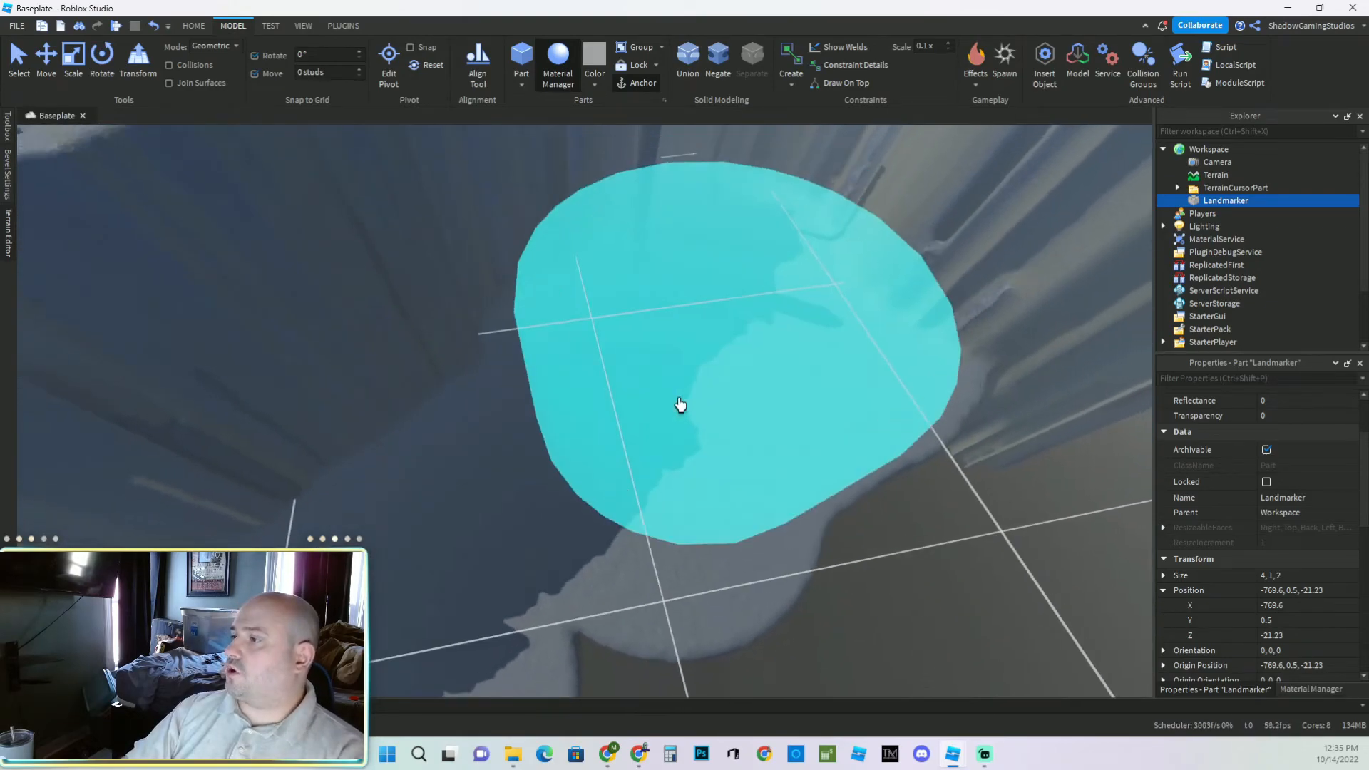
pyautogui.scroll(-10, 682, 404)
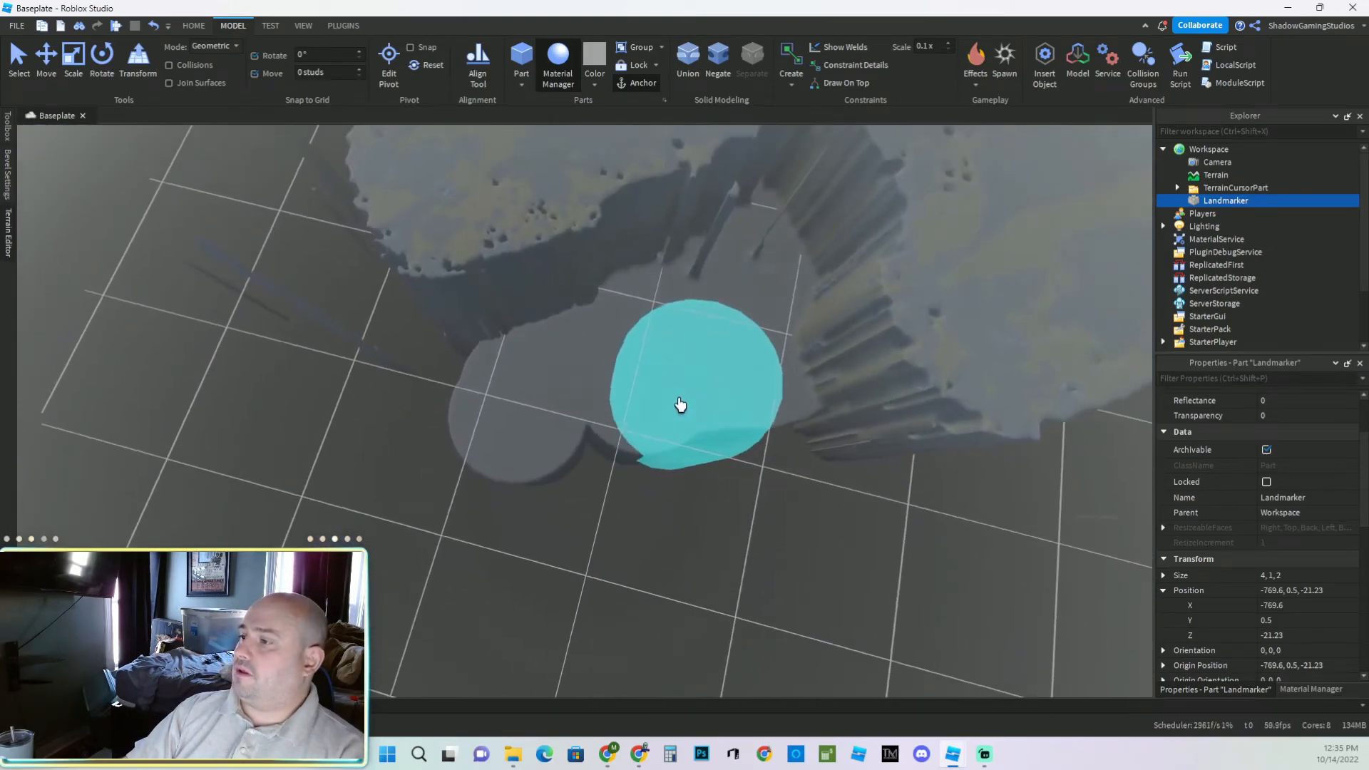
pyautogui.scroll(-10, 680, 405)
pyautogui.moveTo(540, 491)
pyautogui.mouseDown()
pyautogui.moveTo(467, 456)
pyautogui.moveTo(473, 409)
pyautogui.moveTo(406, 297)
pyautogui.moveTo(416, 387)
pyautogui.moveTo(490, 507)
pyautogui.moveTo(834, 389)
pyautogui.moveTo(748, 425)
pyautogui.moveTo(684, 492)
pyautogui.moveTo(641, 481)
pyautogui.mouseUp()
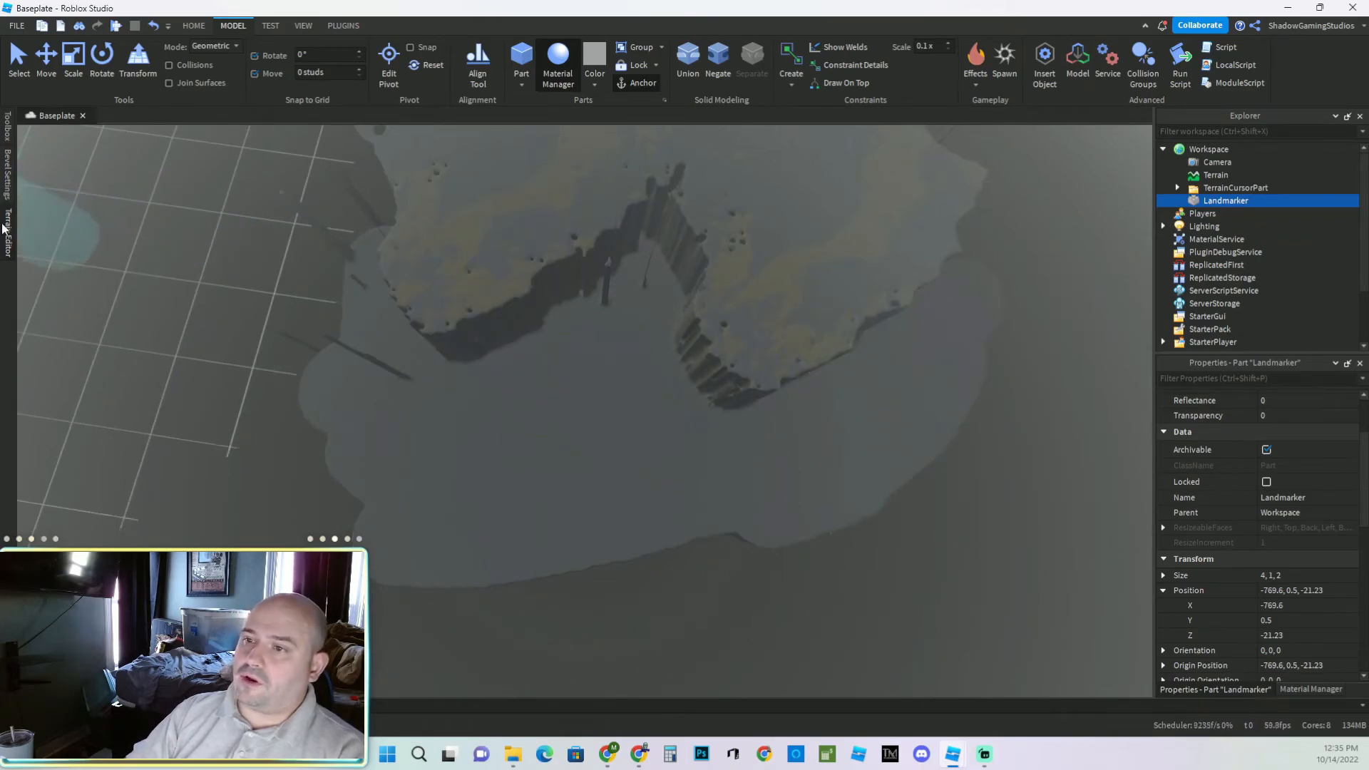
pyautogui.moveTo(7, 228)
pyautogui.click(40, 179)
pyautogui.moveTo(560, 414); pyautogui.dragTo(561, 419, button='right')
pyautogui.click(944, 480)
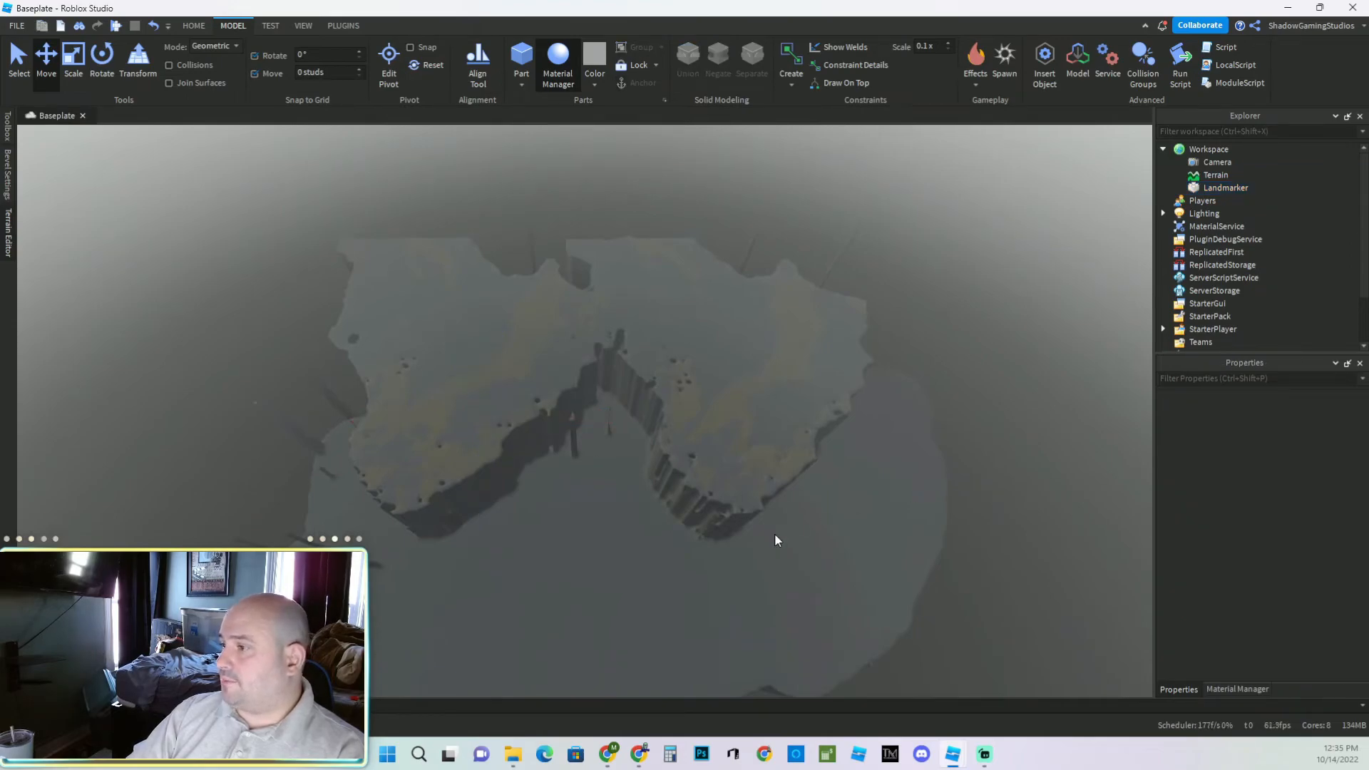